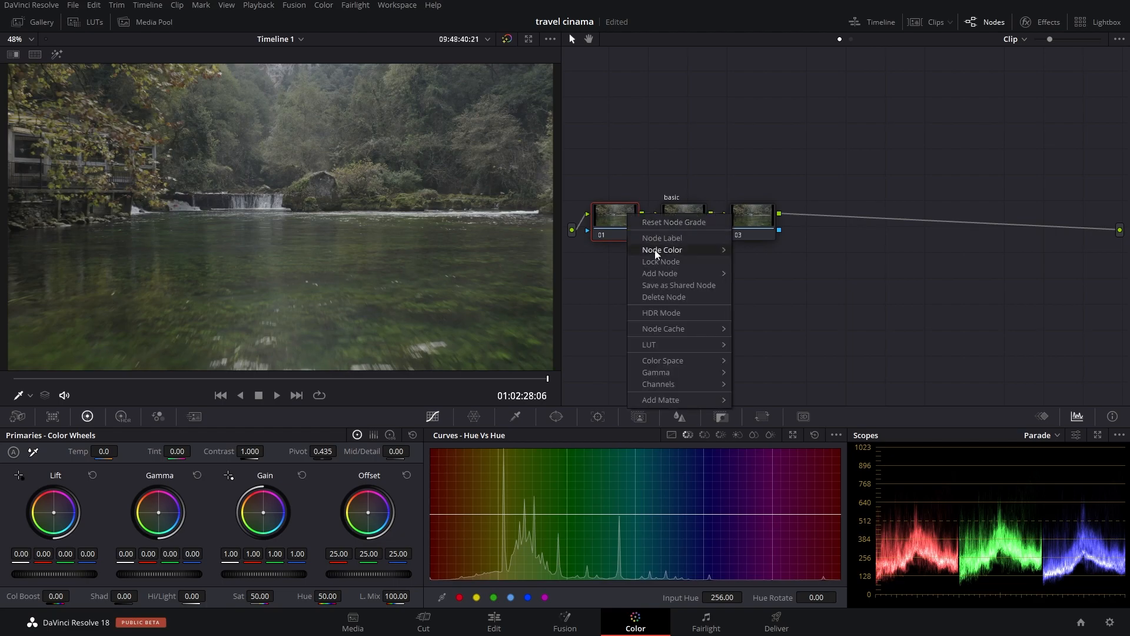
Step: Label the first node "WB"
click(688, 238)
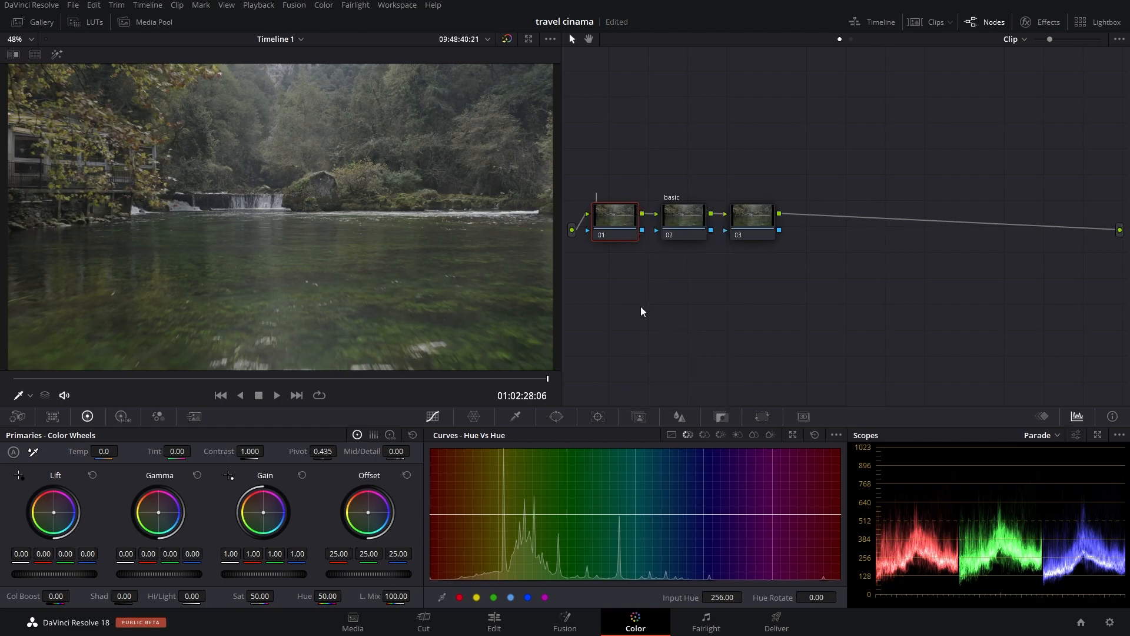
text(WB)
key(Return)
right_click(759, 219)
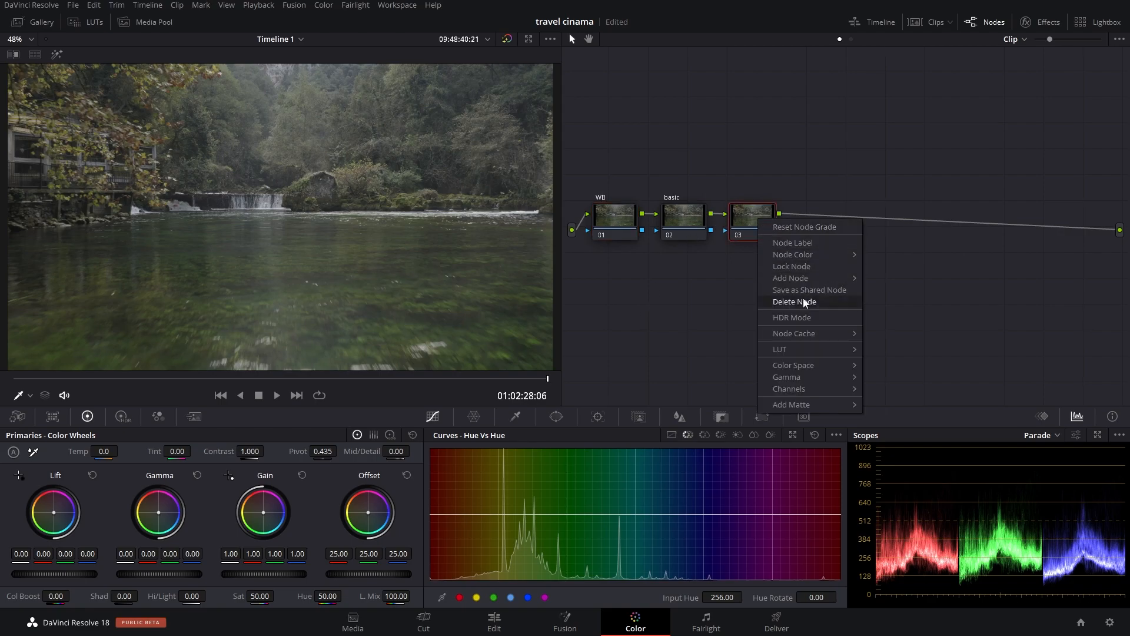
click(804, 243)
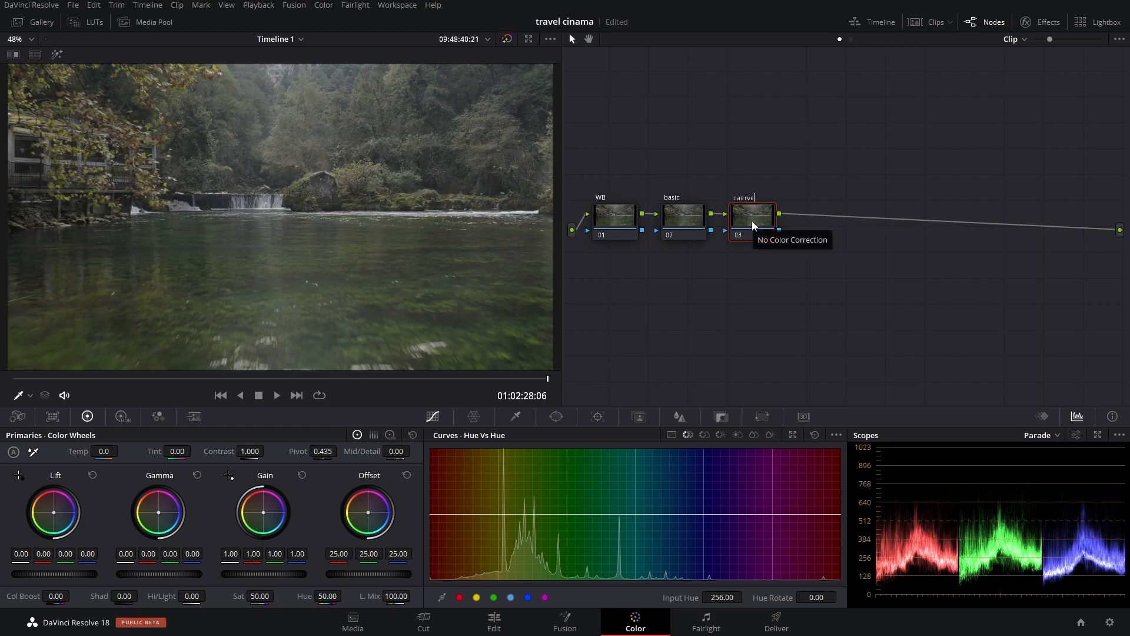
text(caerves)
key(Return)
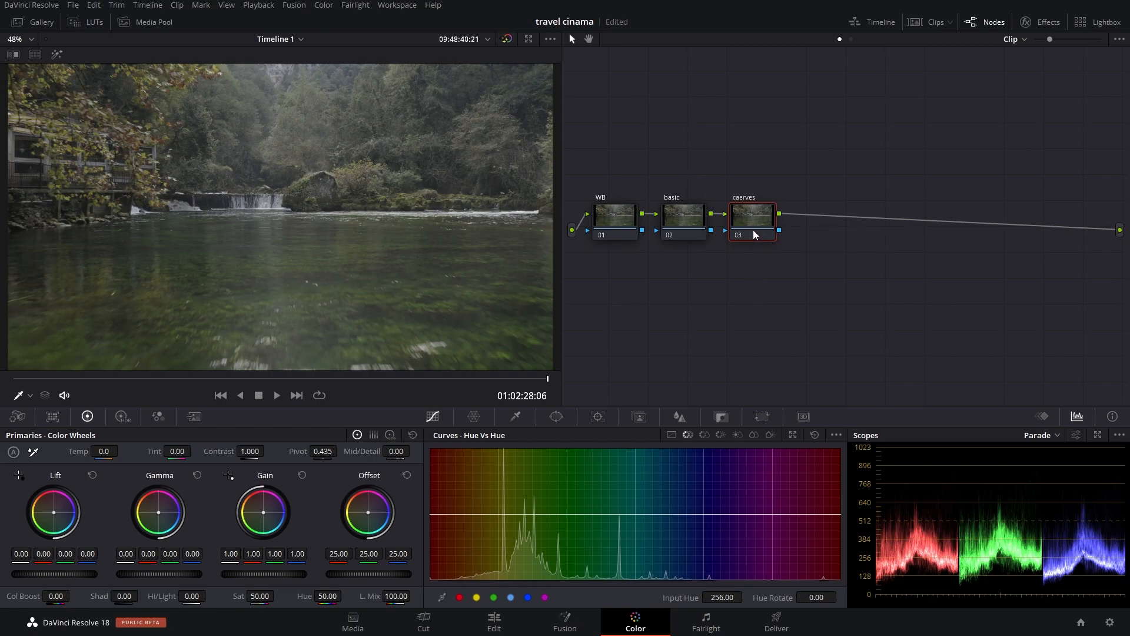
click(689, 222)
Step: Set the third node's label to "curves"
right_click(752, 219)
click(783, 242)
text(c)
text(urves)
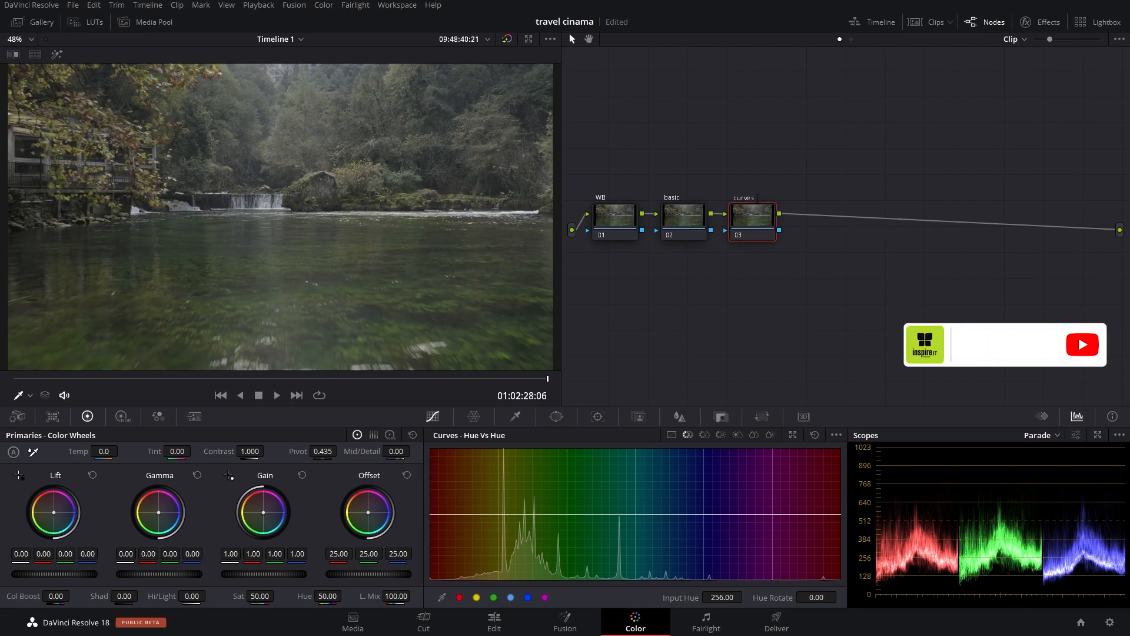
click(618, 211)
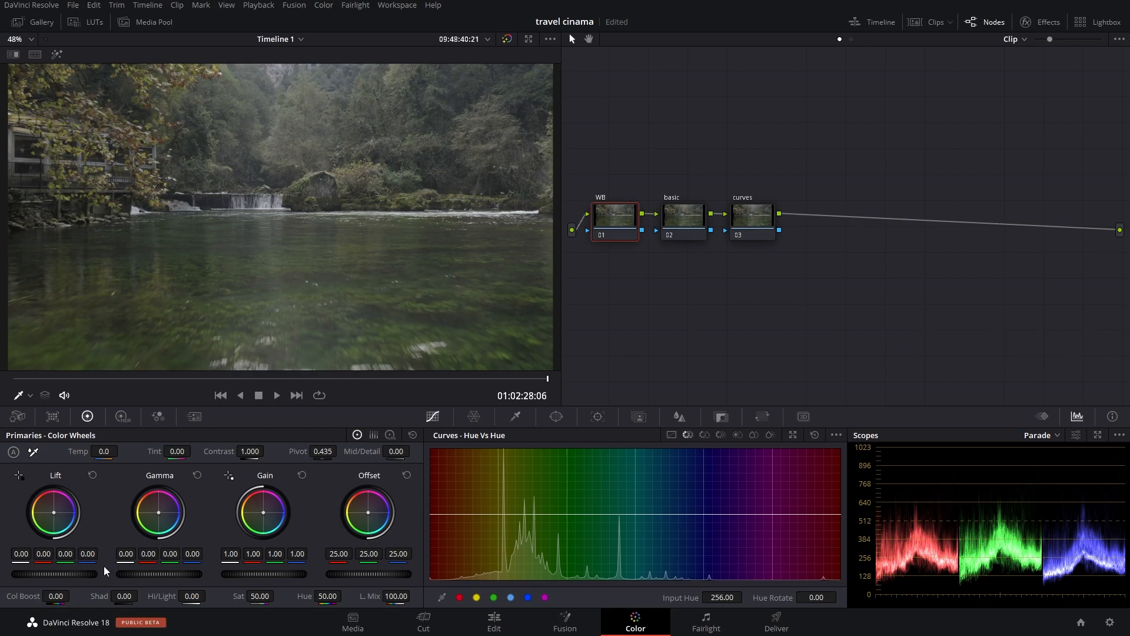
drag(86, 573, 70, 573)
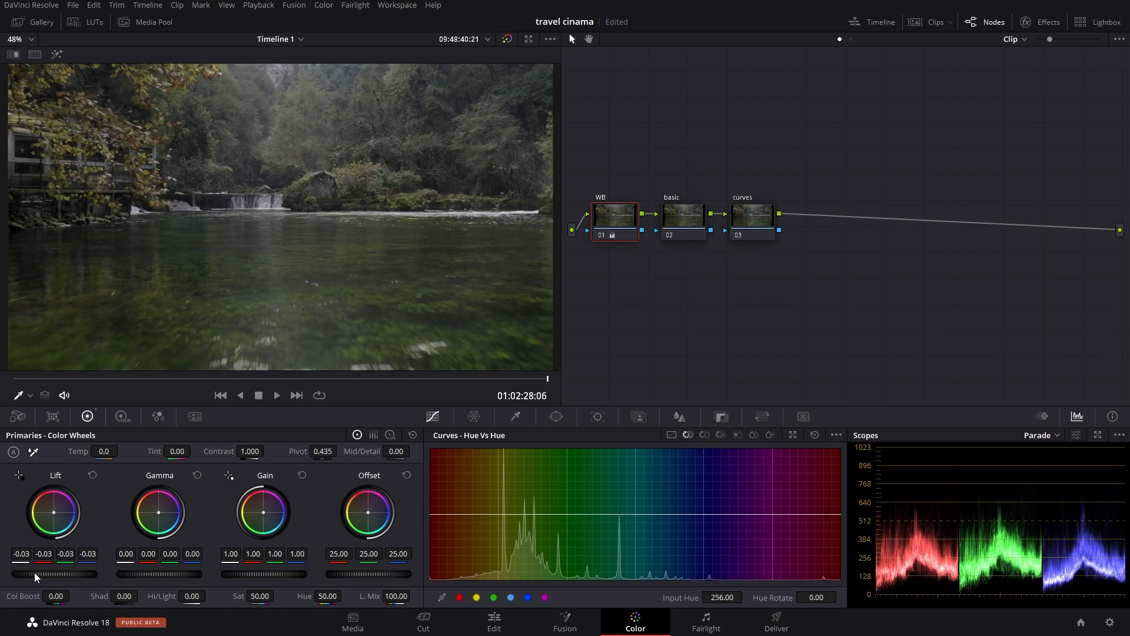
double_click(40, 570)
Step: Grade the basic node with Lift -0.05, Gain 1.21, Contrast 1.206 and Saturation 71.20
click(678, 224)
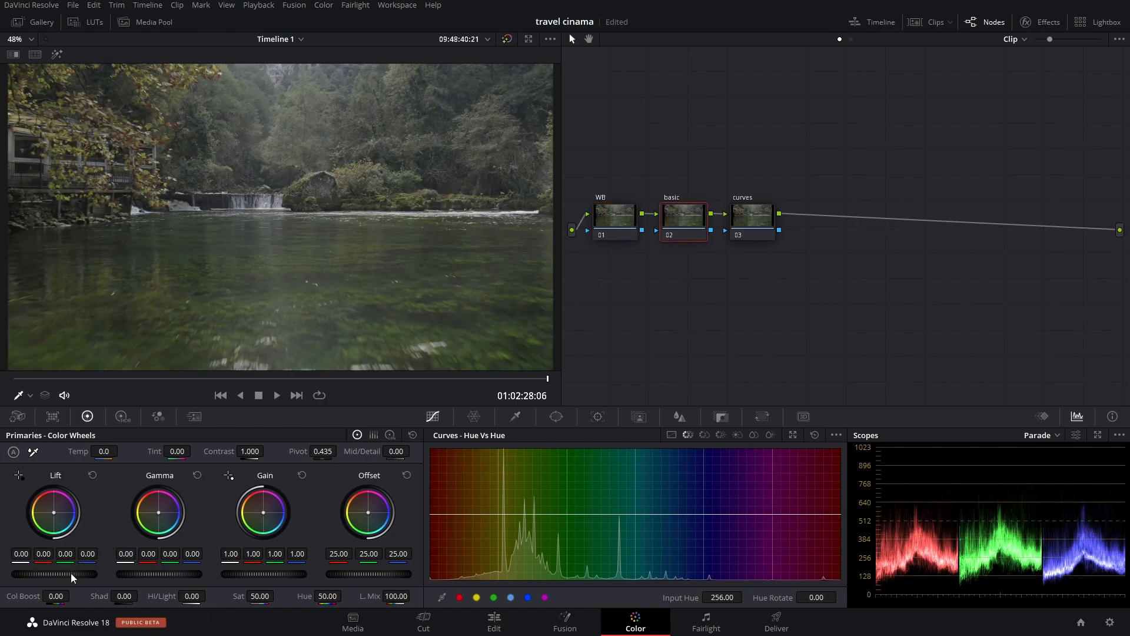
drag(73, 575, 61, 575)
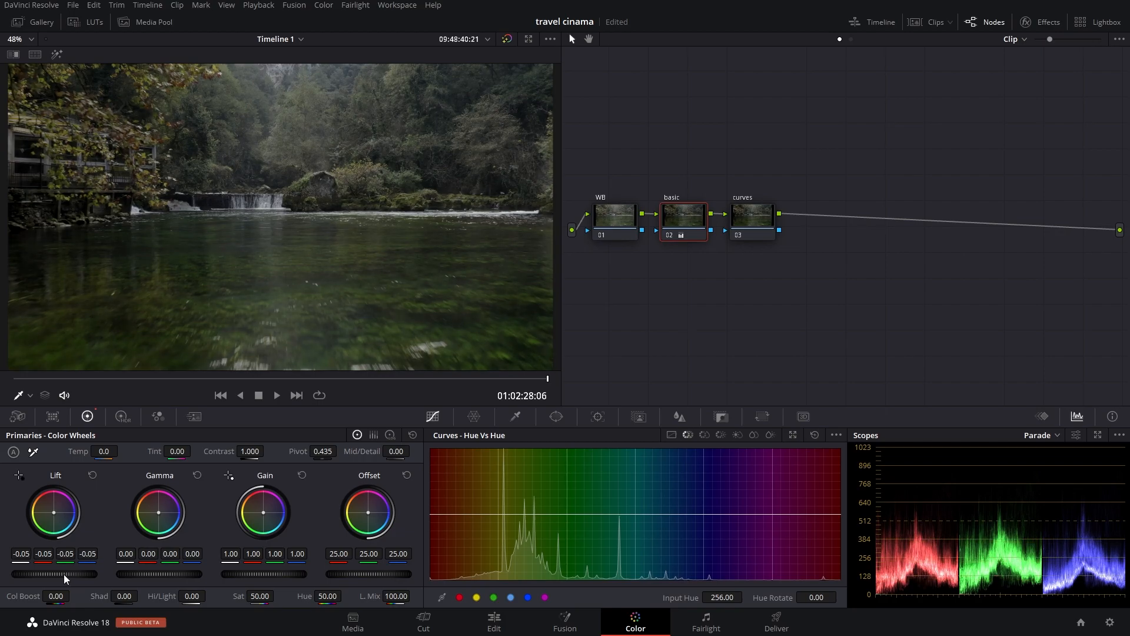
drag(230, 575, 255, 575)
drag(247, 451, 271, 451)
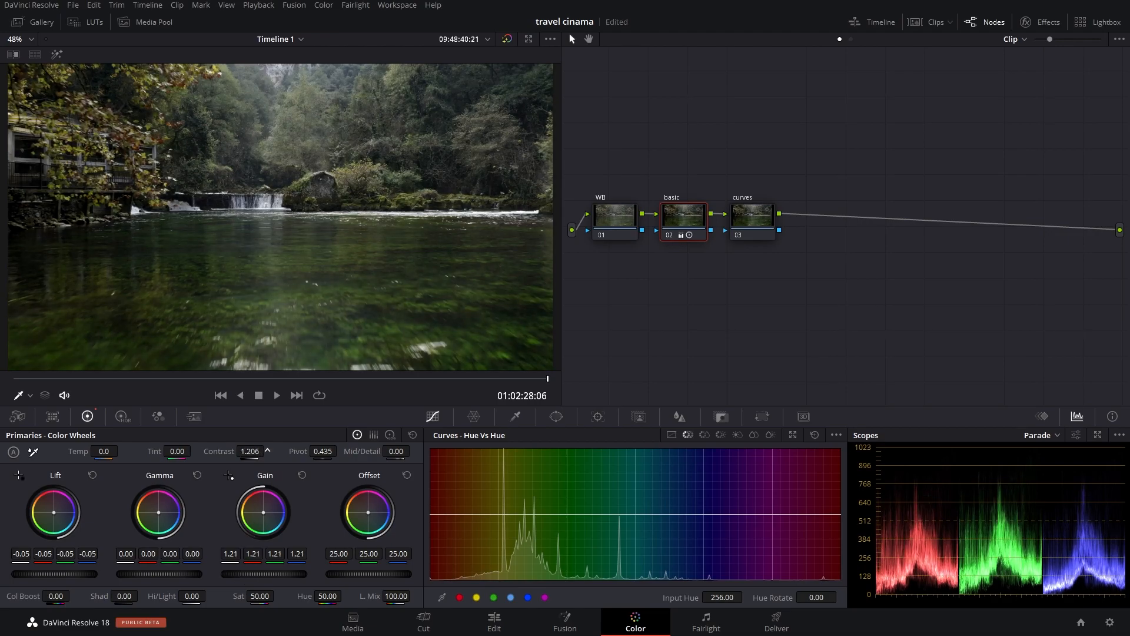
drag(255, 596, 278, 594)
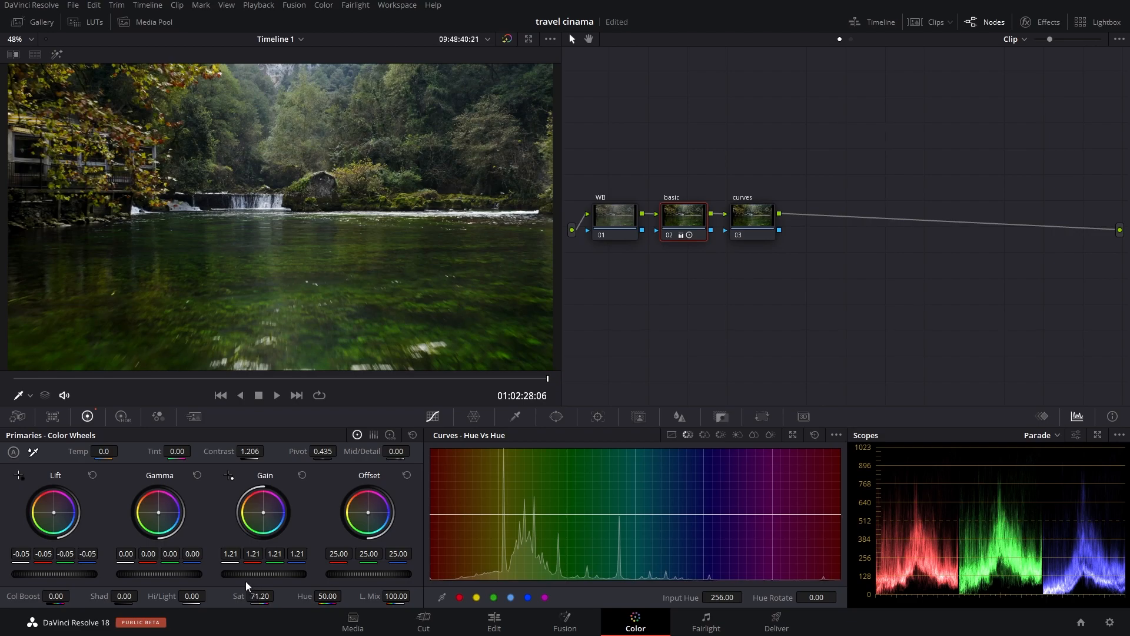
Step: White-balance the WB node by sampling the white water of the waterfall with the white balance picker
click(34, 452)
click(612, 227)
click(32, 451)
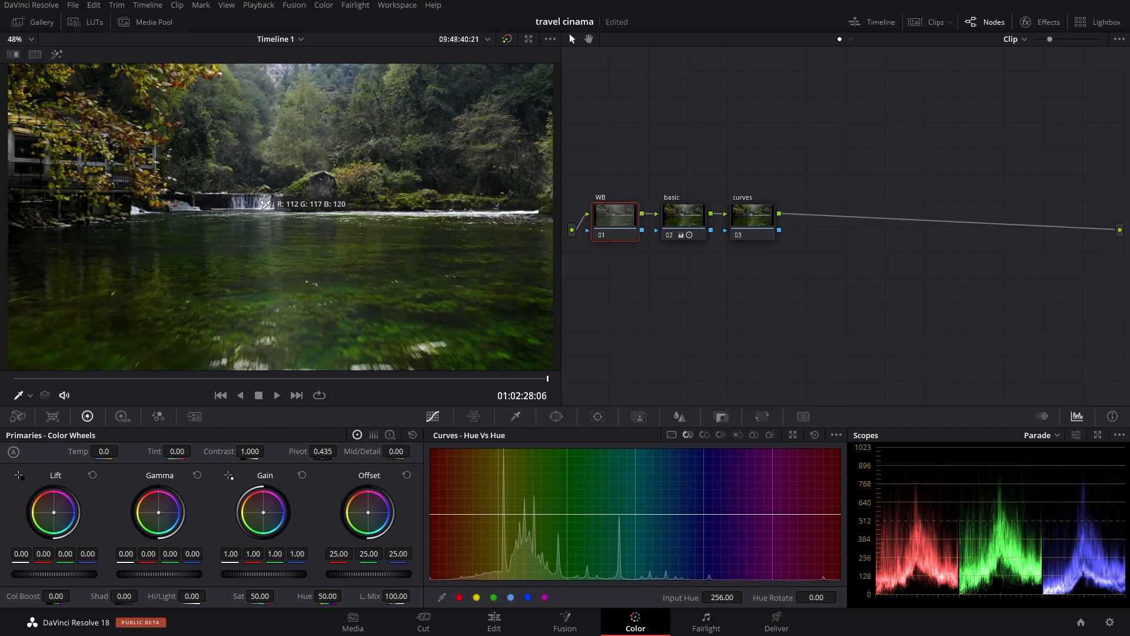
scroll(265, 204, up, 8)
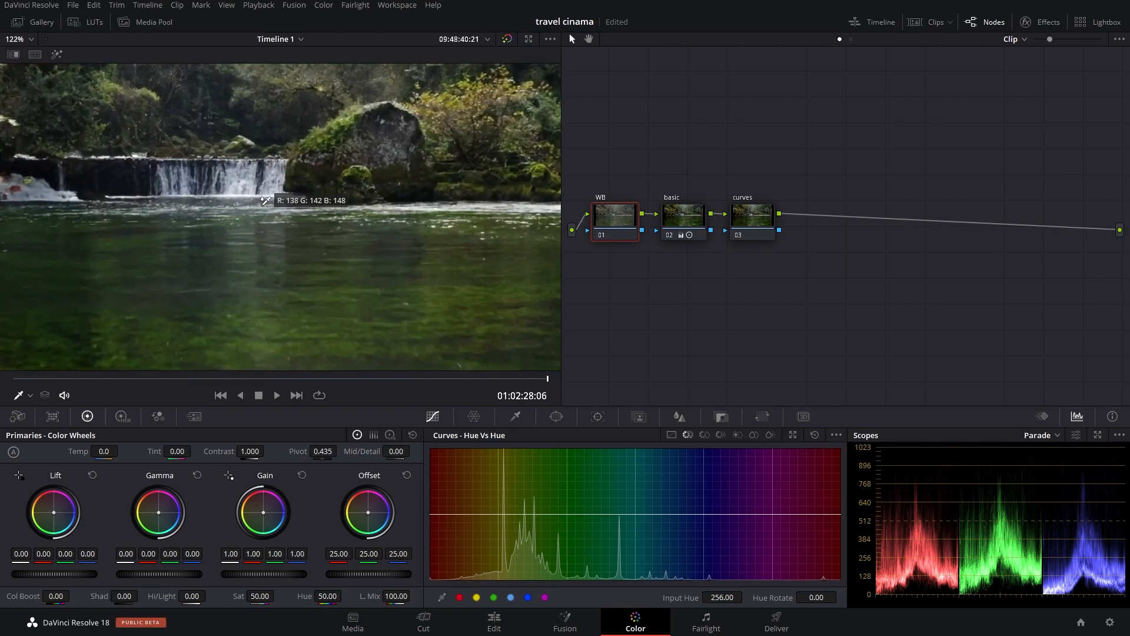
scroll(265, 202, up, 4)
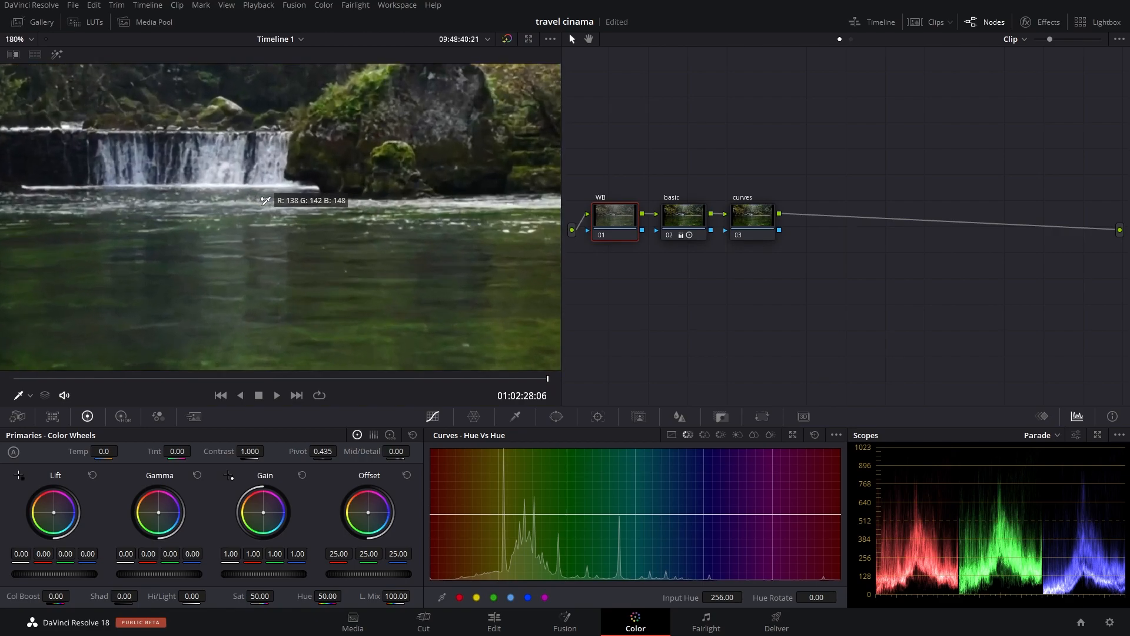
click(213, 179)
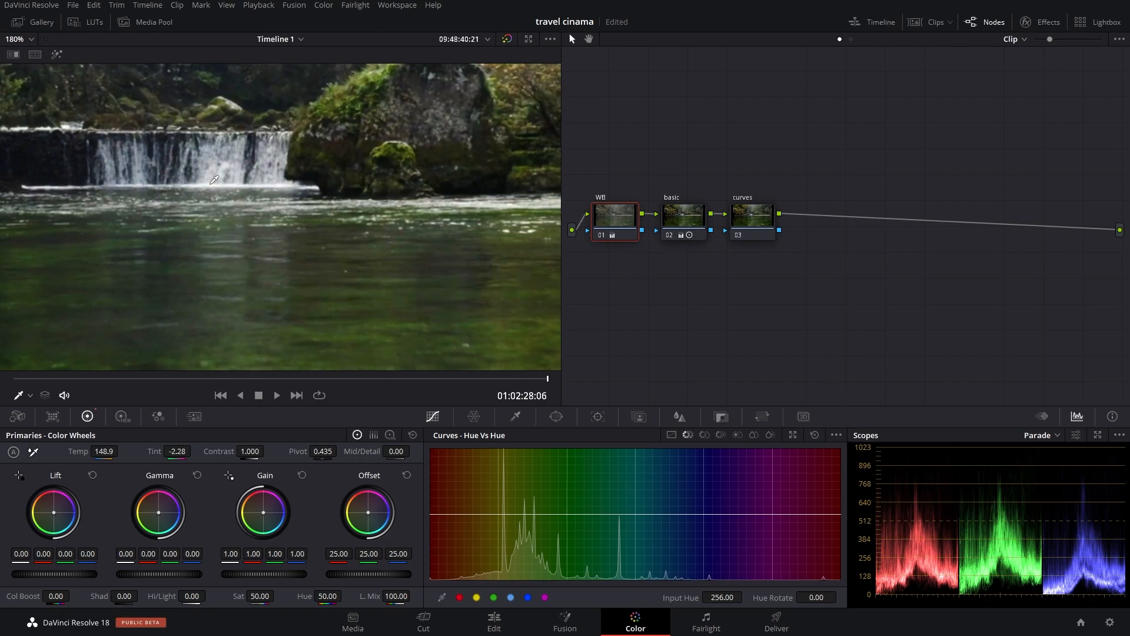
scroll(218, 186, down, 8)
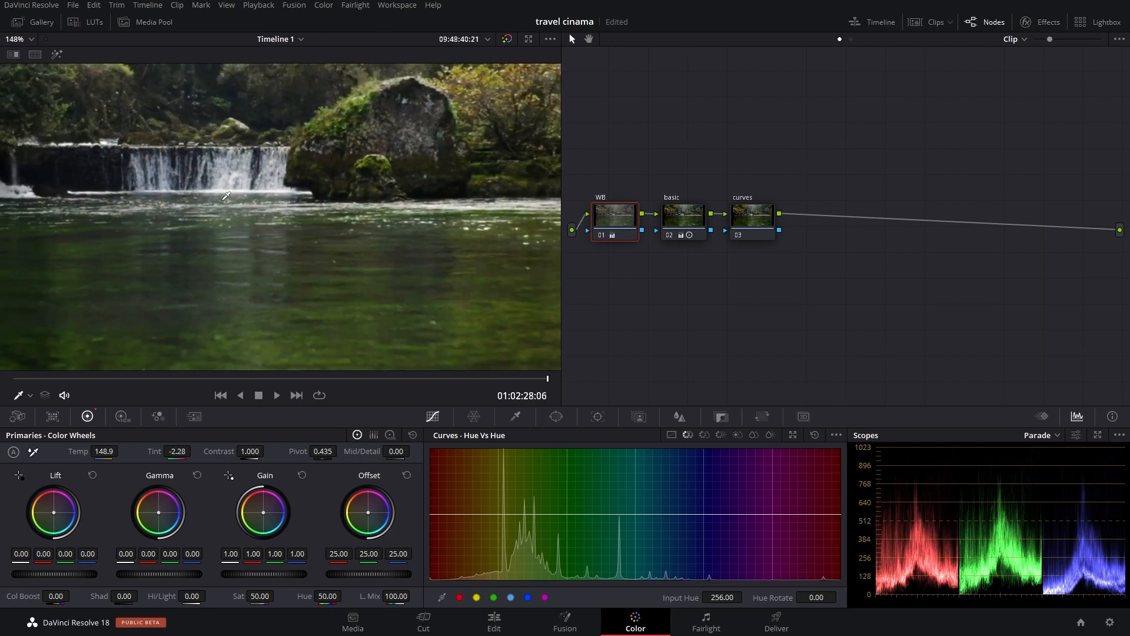
scroll(230, 198, down, 4)
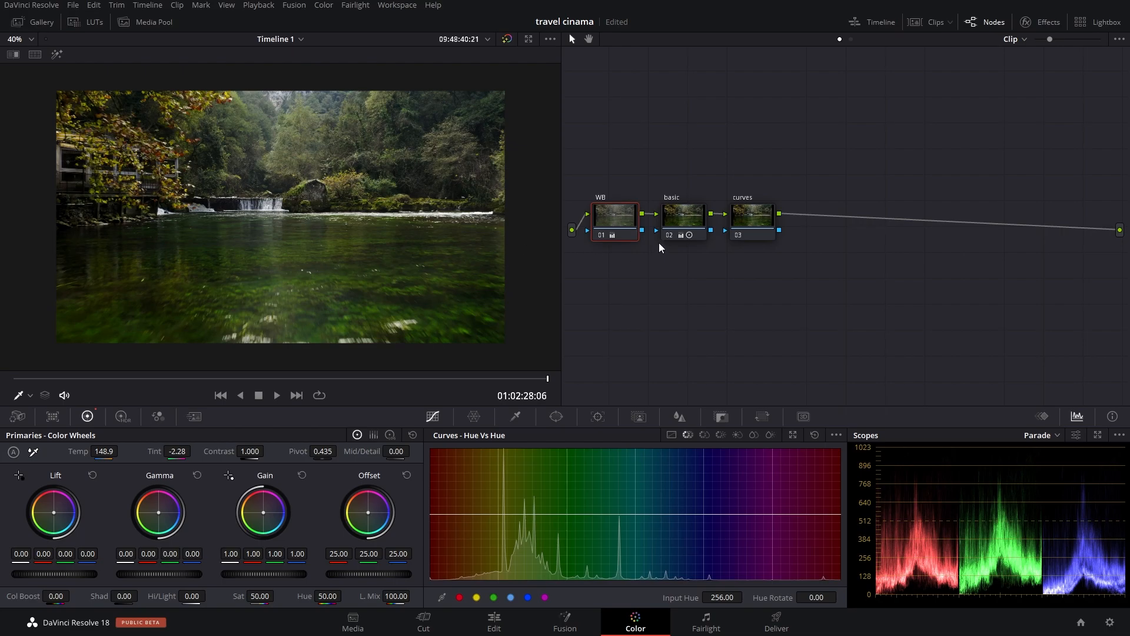
Step: Compare the image before and after grading by repeatedly disabling and enabling the WB, basic and curves nodes together
click(676, 218)
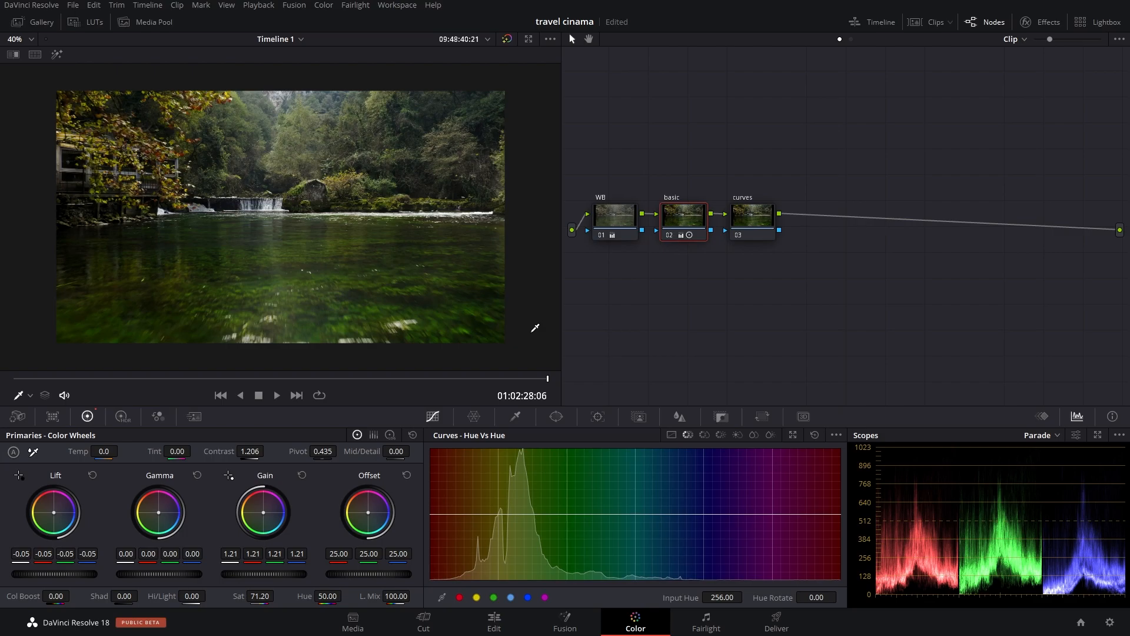
drag(616, 169, 801, 313)
key(ctrl+d)
key(ctrl+d)
key(ctrl+d)
key(ctrl+d)
key(ctrl+d)
key(ctrl+d)
key(ctrl+d)
key(ctrl+d)
Step: Add a serial node after the curves node, and brighten the curves node by pulling its custom curve's white point inward
click(747, 226)
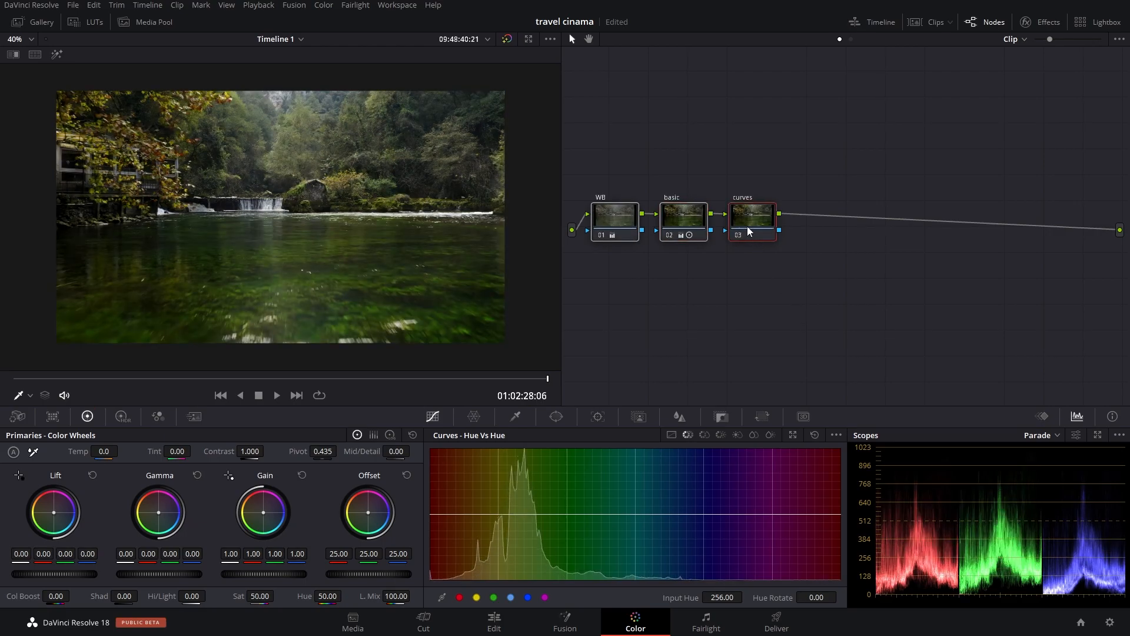
key(alt+s)
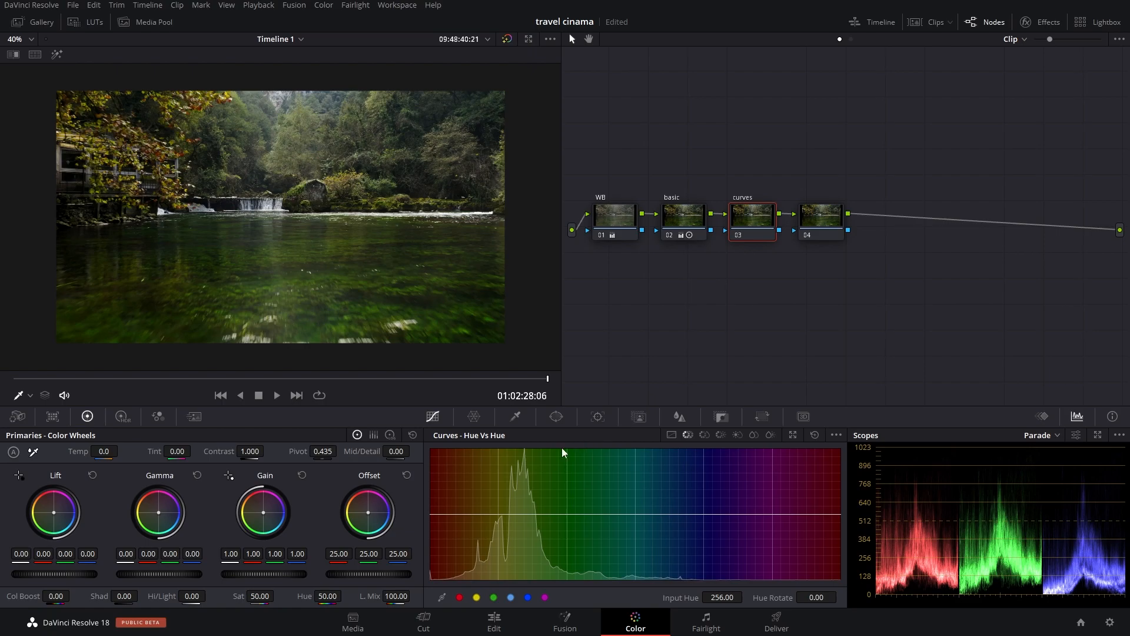
click(672, 435)
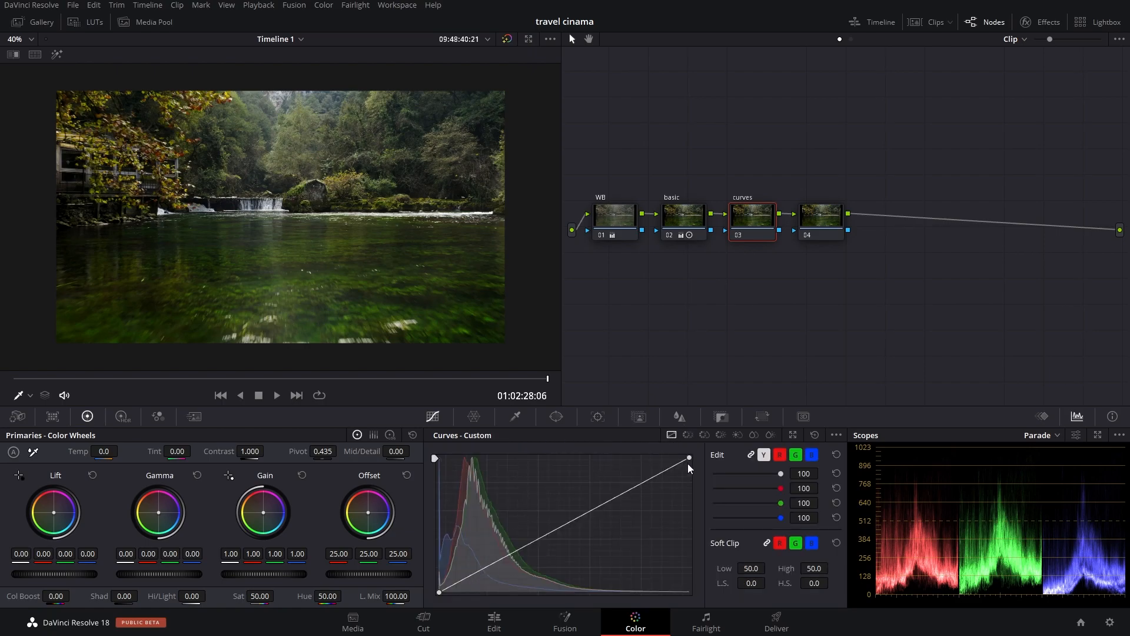
drag(690, 458, 640, 458)
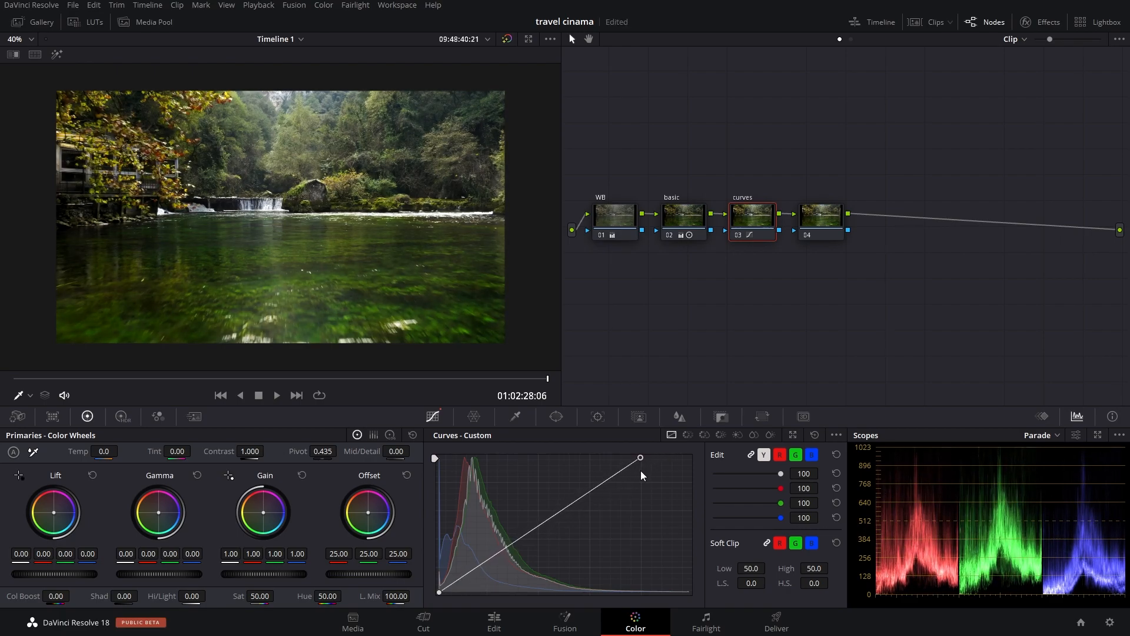
mouse_move(638, 470)
mouse_down()
mouse_move(609, 470)
mouse_move(647, 468)
mouse_move(603, 466)
mouse_move(661, 465)
mouse_move(638, 463)
mouse_up()
mouse_move(439, 592)
mouse_down()
mouse_move(452, 591)
mouse_move(431, 575)
mouse_move(438, 592)
mouse_up()
Step: Raise the basic node's Contrast to 1.304 and Saturation to 85.60
click(694, 219)
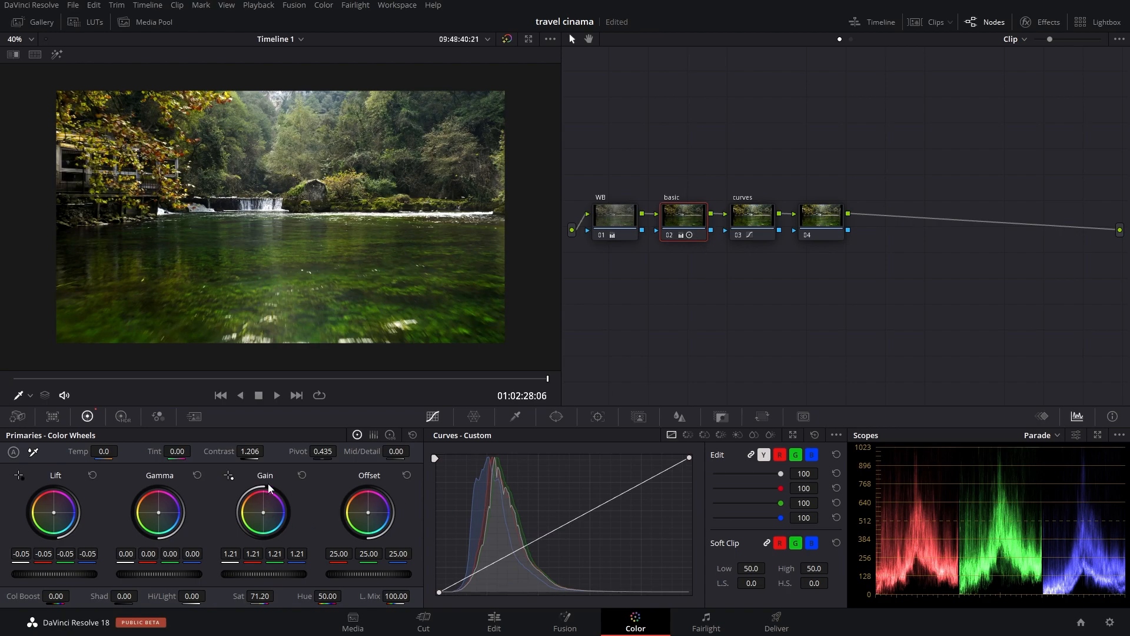
drag(257, 452, 267, 451)
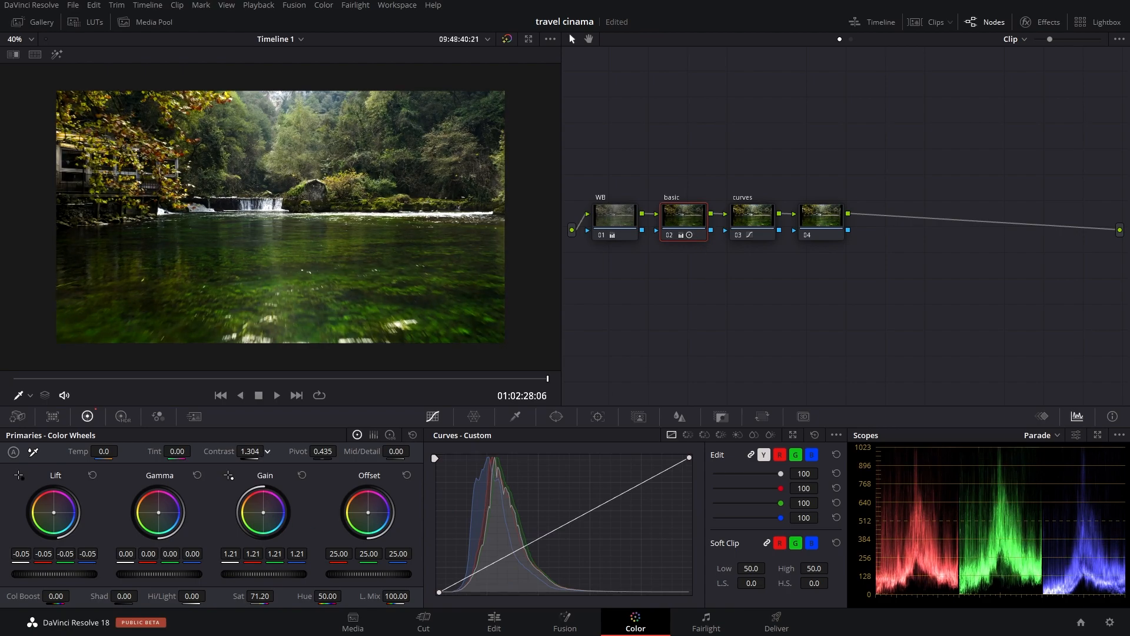
drag(260, 596, 278, 595)
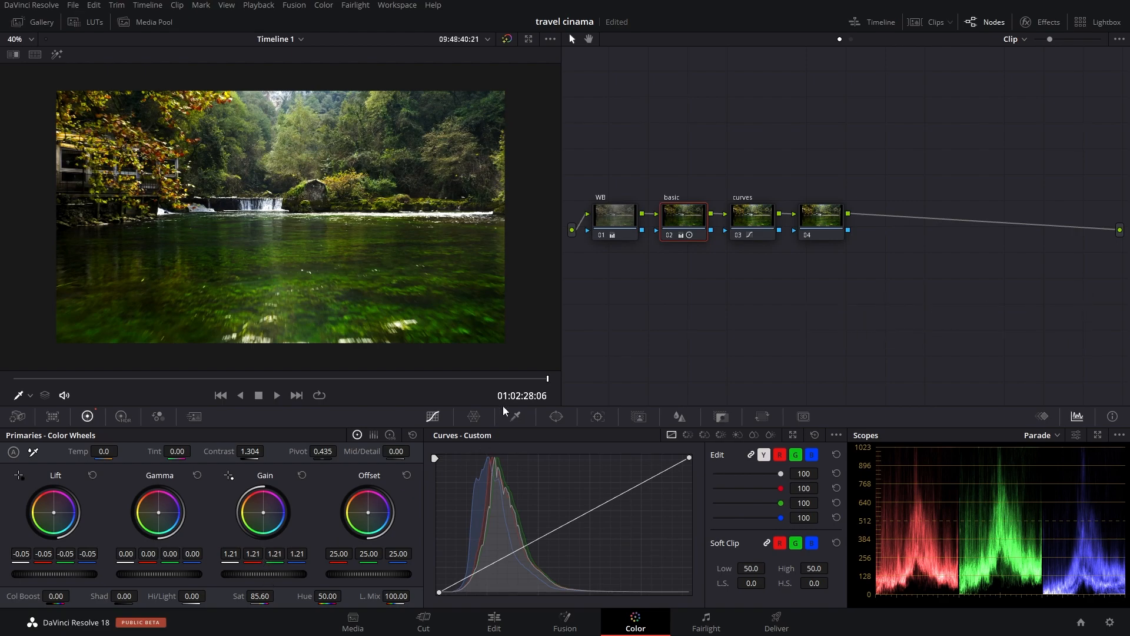
Step: Add a layer node to node 04 and arrange the two nodes feeding the layer mixer
click(758, 222)
click(824, 222)
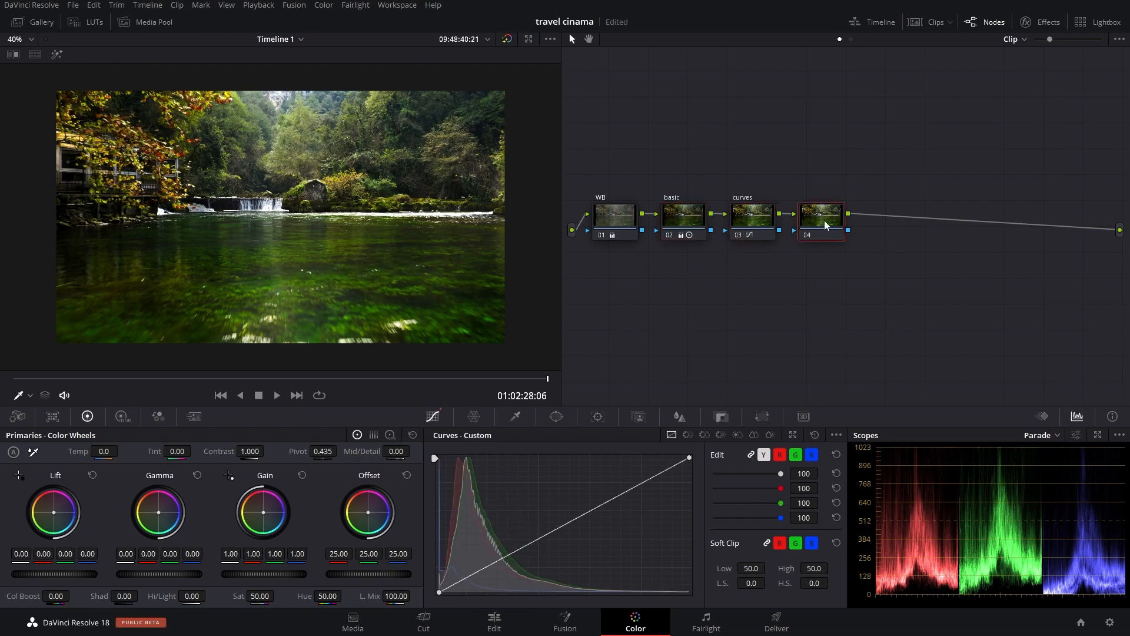
right_click(824, 222)
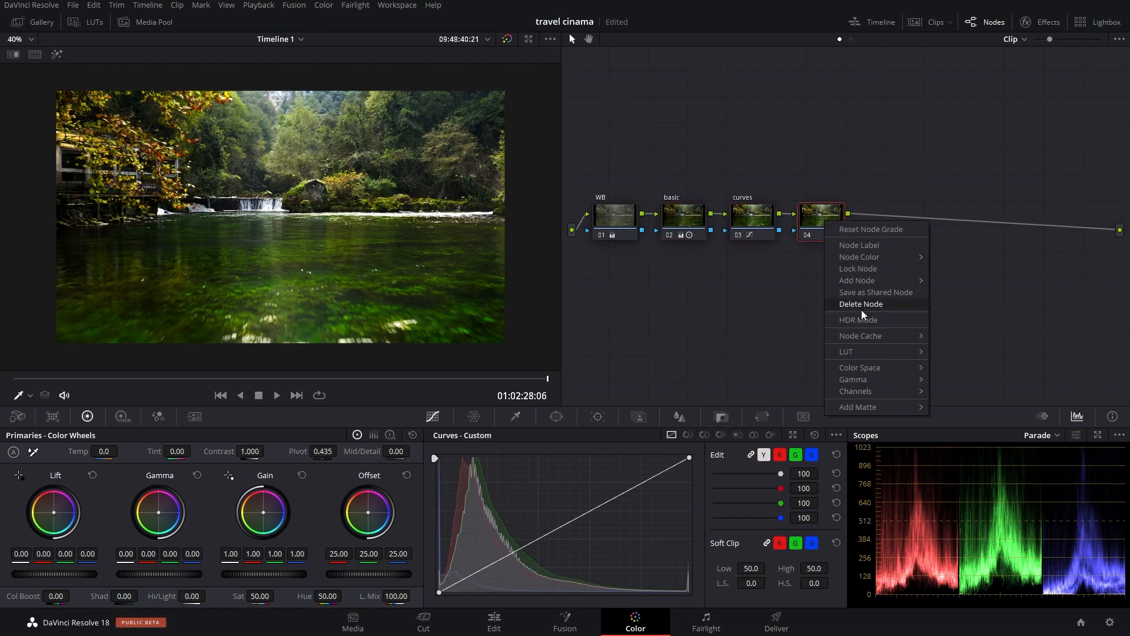
mouse_move(877, 283)
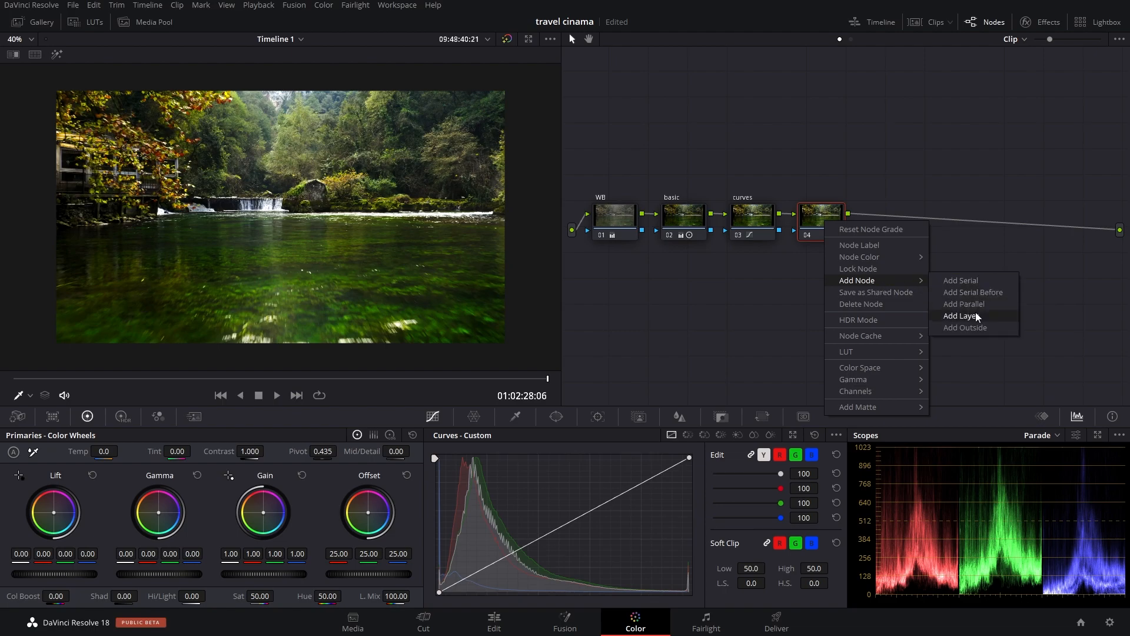
click(975, 316)
drag(827, 278, 829, 223)
click(824, 177)
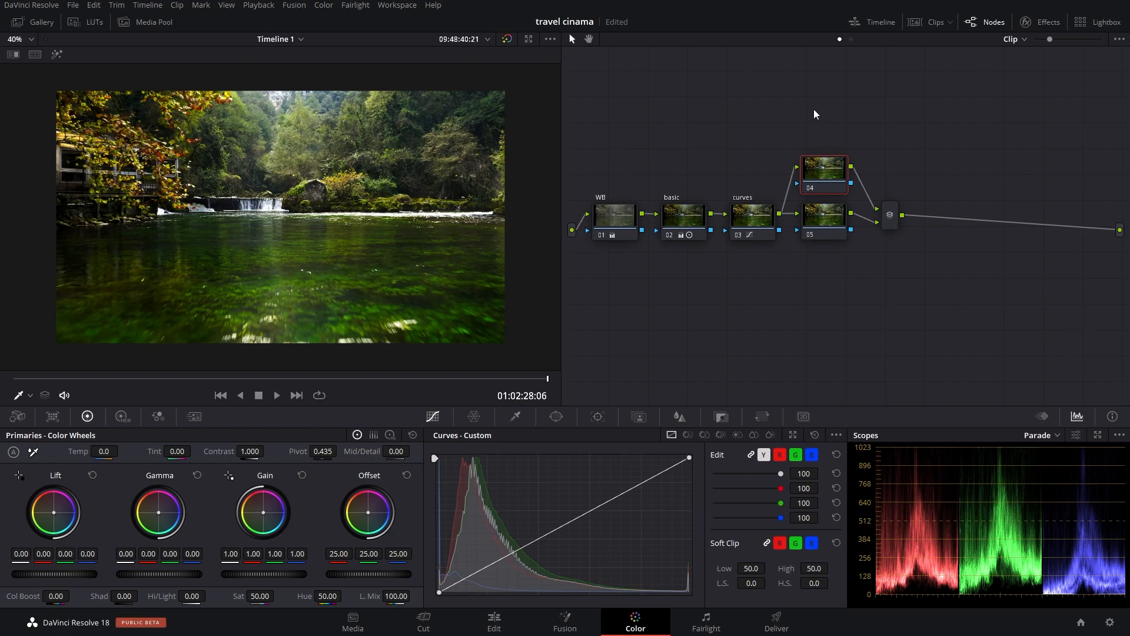
click(759, 220)
key(alt+s)
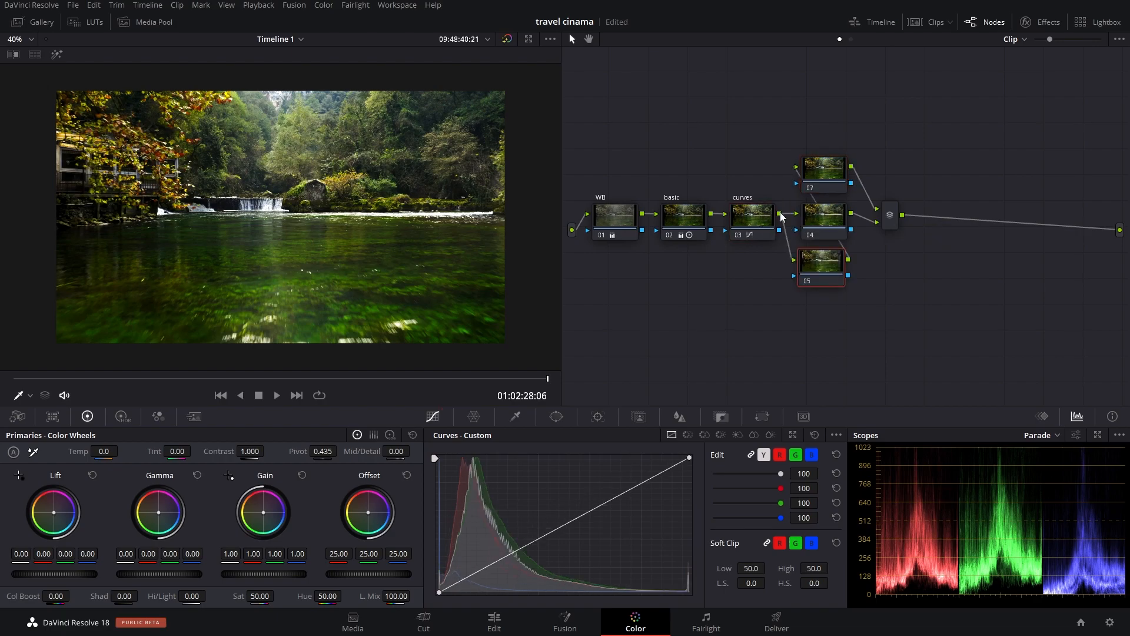
drag(824, 122, 1005, 215)
click(885, 223)
drag(780, 119, 927, 224)
drag(834, 258, 830, 160)
key(Delete)
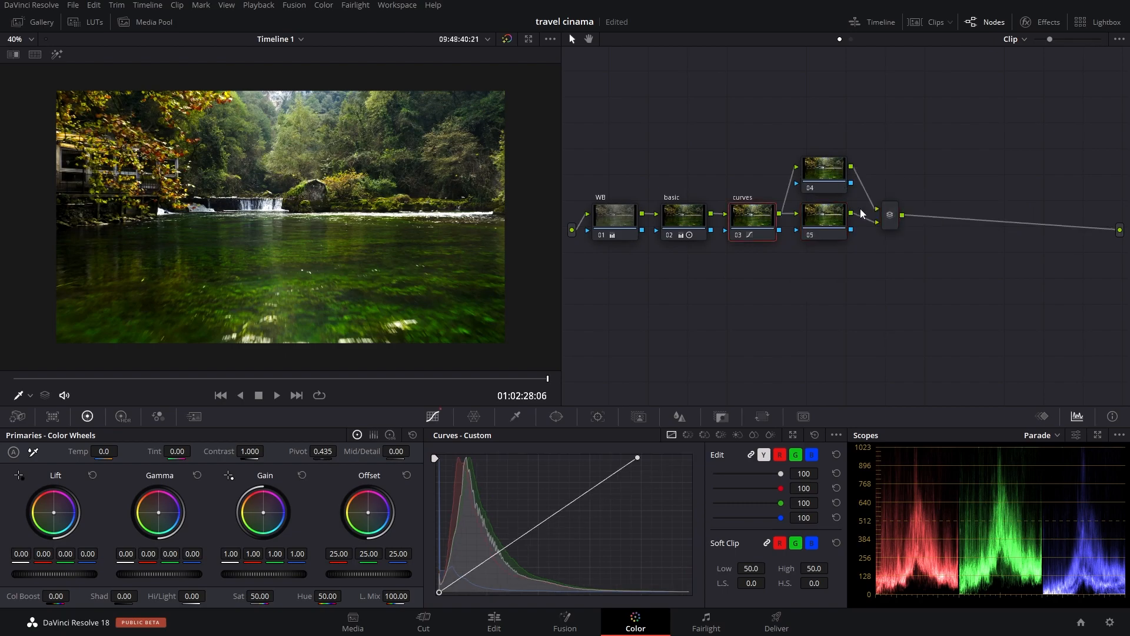
Step: Delete layer node 05 and line node 04 up after the curves node
click(841, 224)
key(Delete)
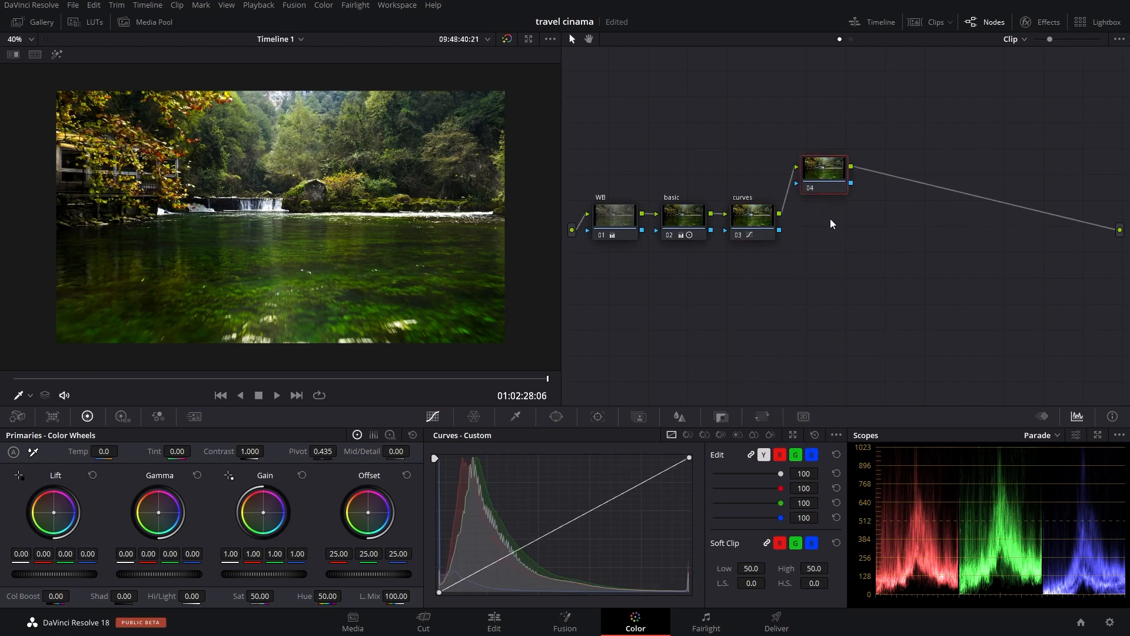
drag(820, 189, 816, 234)
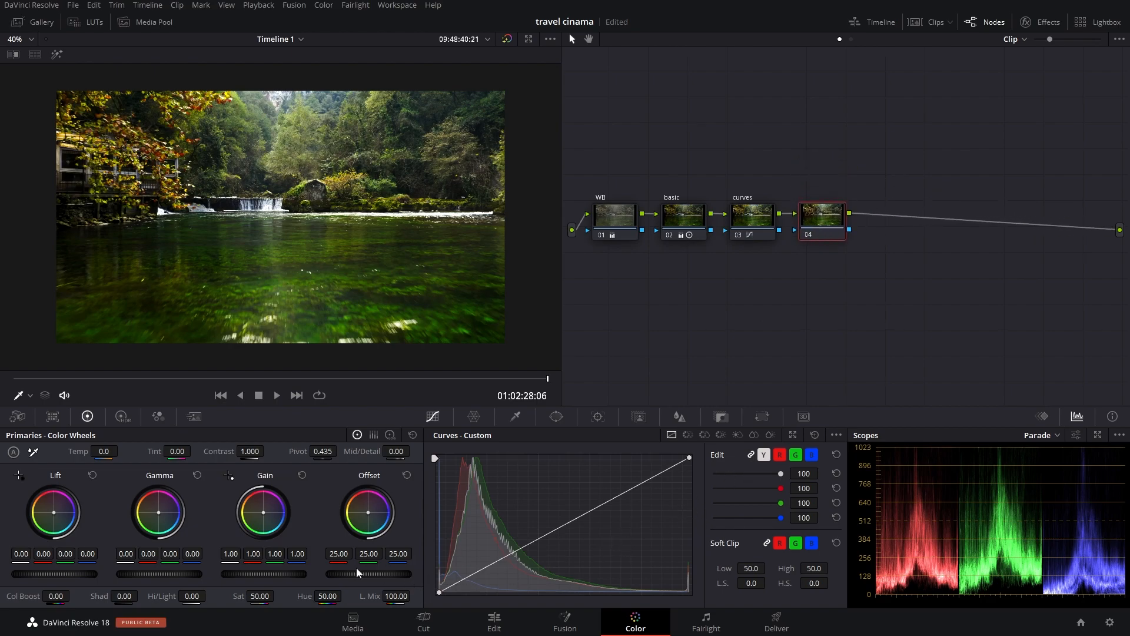
Step: Tint node 04 by setting its Offset to 24.44 red, 19.56 green and 32.84 blue
drag(373, 568, 346, 568)
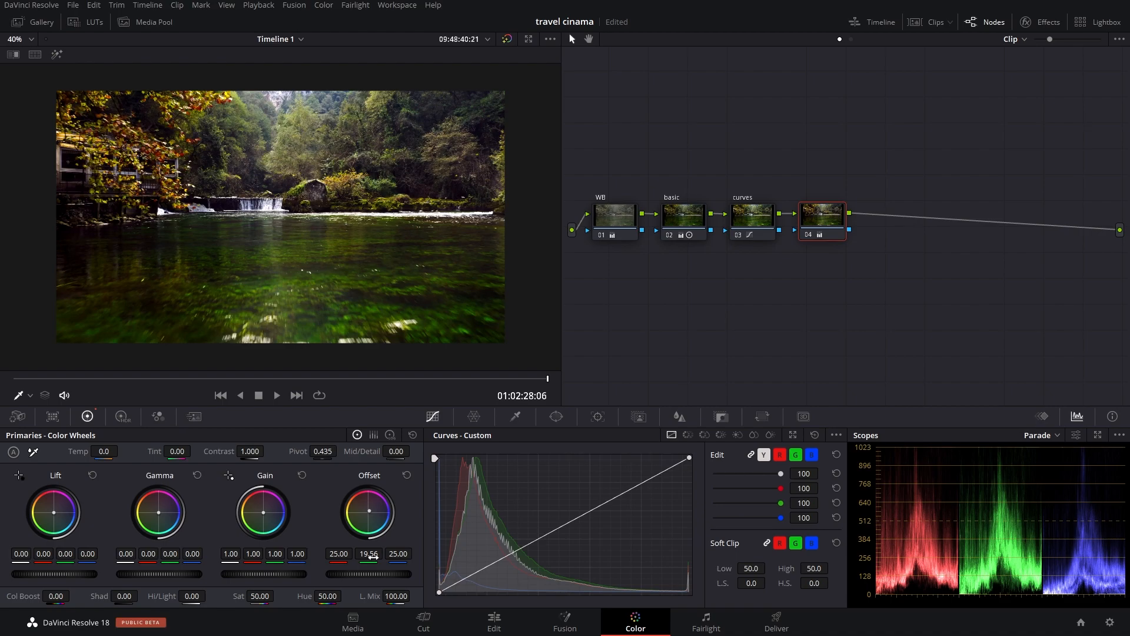
drag(398, 554, 415, 553)
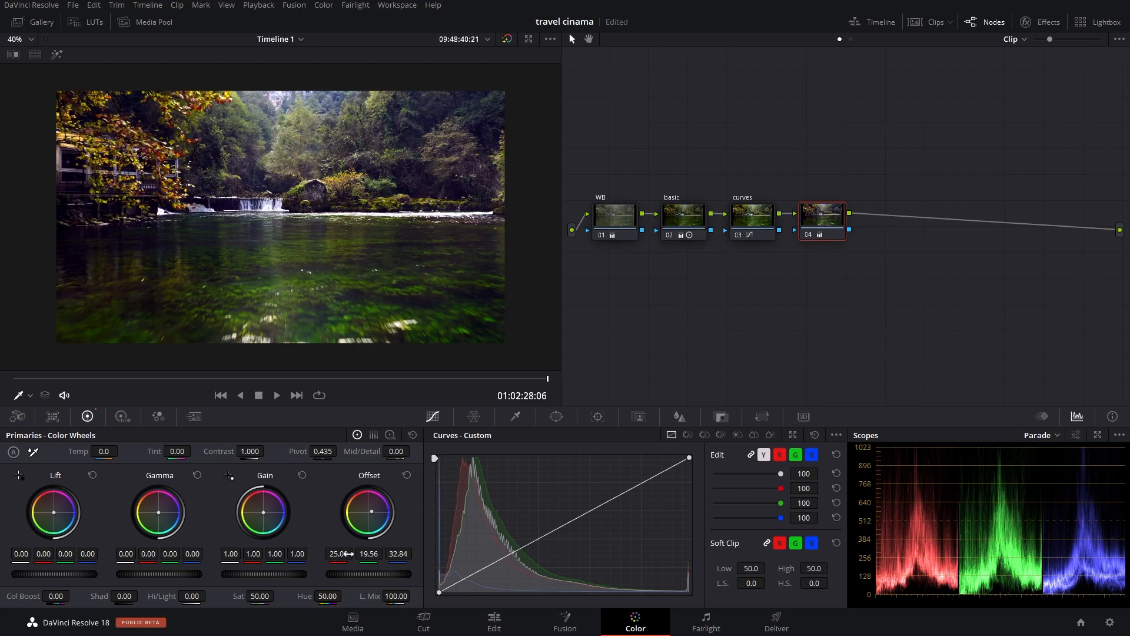
drag(346, 554, 335, 554)
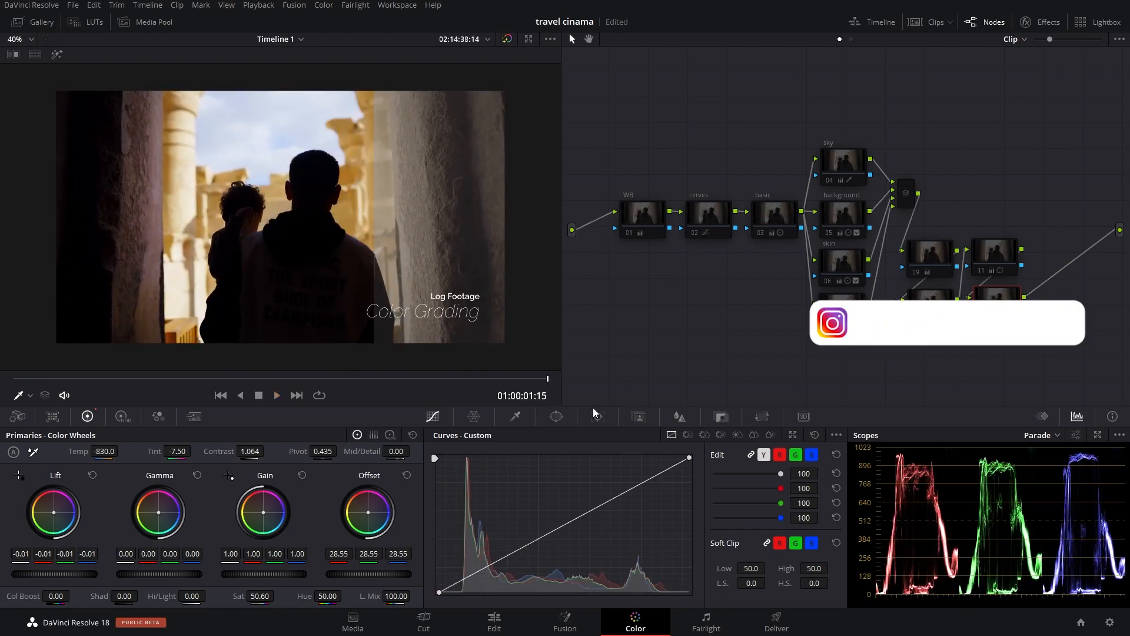
Step: Show the timeline and move the playhead to 01:02:24:16 in the river clip at its far end
click(881, 21)
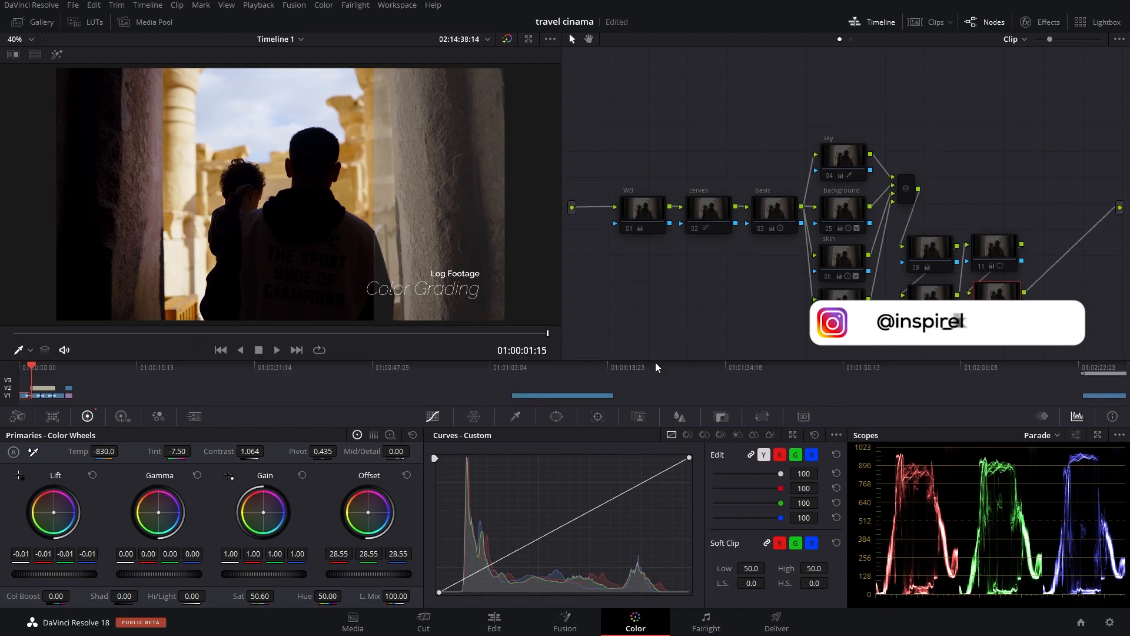
click(550, 377)
drag(572, 379, 1099, 372)
Step: Compare the river clip before and after grading by switching all four nodes off and on
drag(584, 156, 845, 253)
key(ctrl+d)
key(ctrl+d)
key(ctrl+d)
key(ctrl+d)
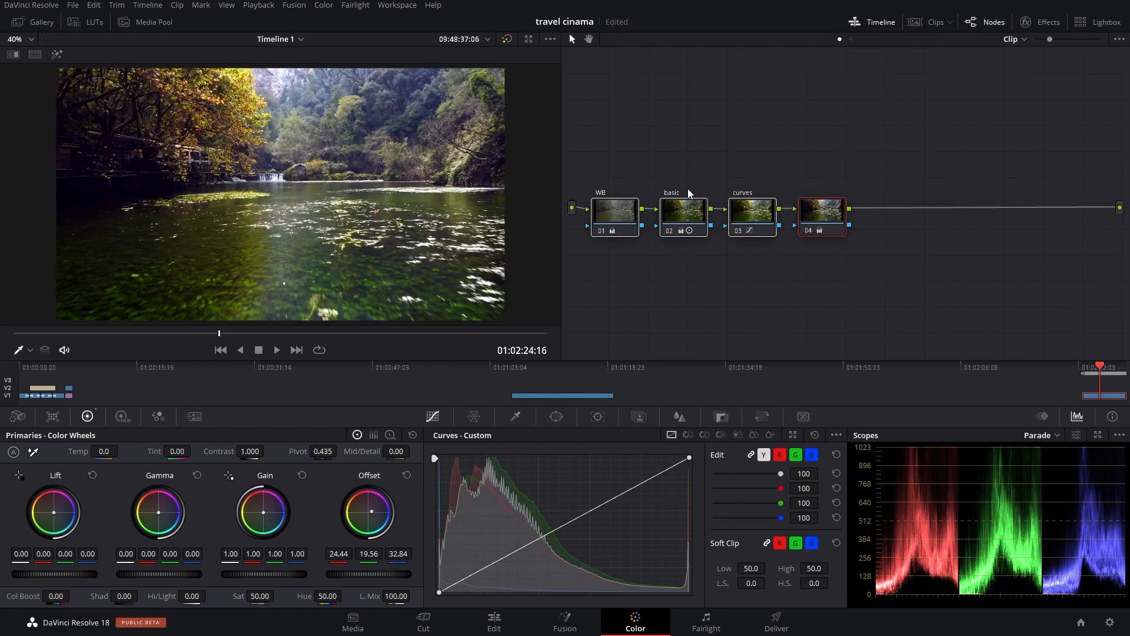
Step: Add serial node 05 after node 04, raise it above the row, and add a parallel node to it with the mixer placed lower
key(alt+s)
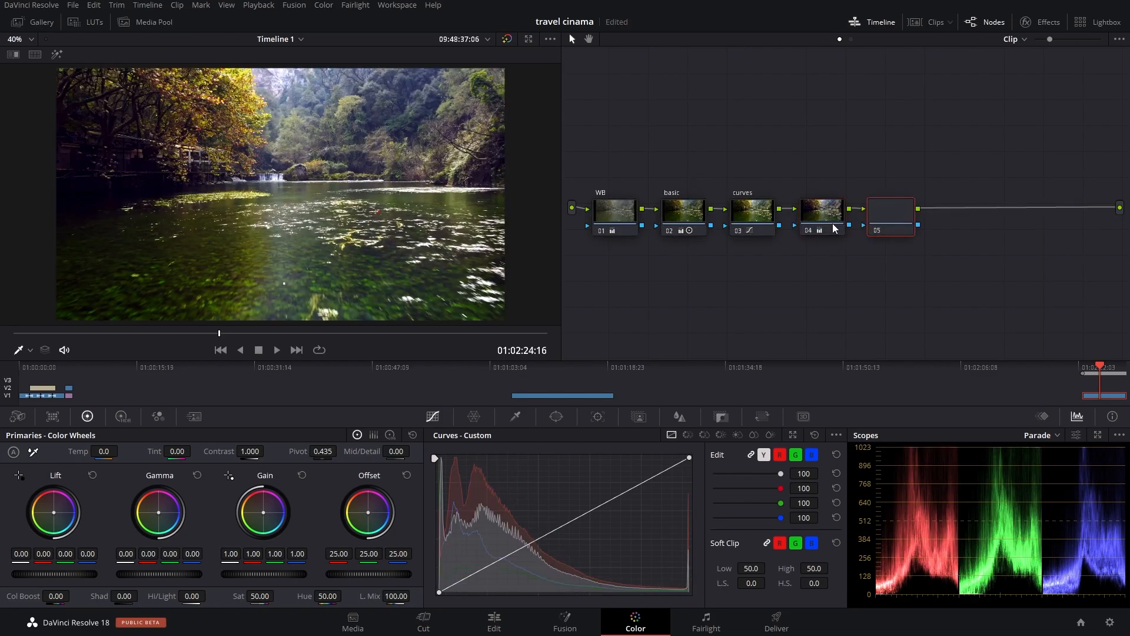
drag(897, 217, 898, 160)
right_click(898, 160)
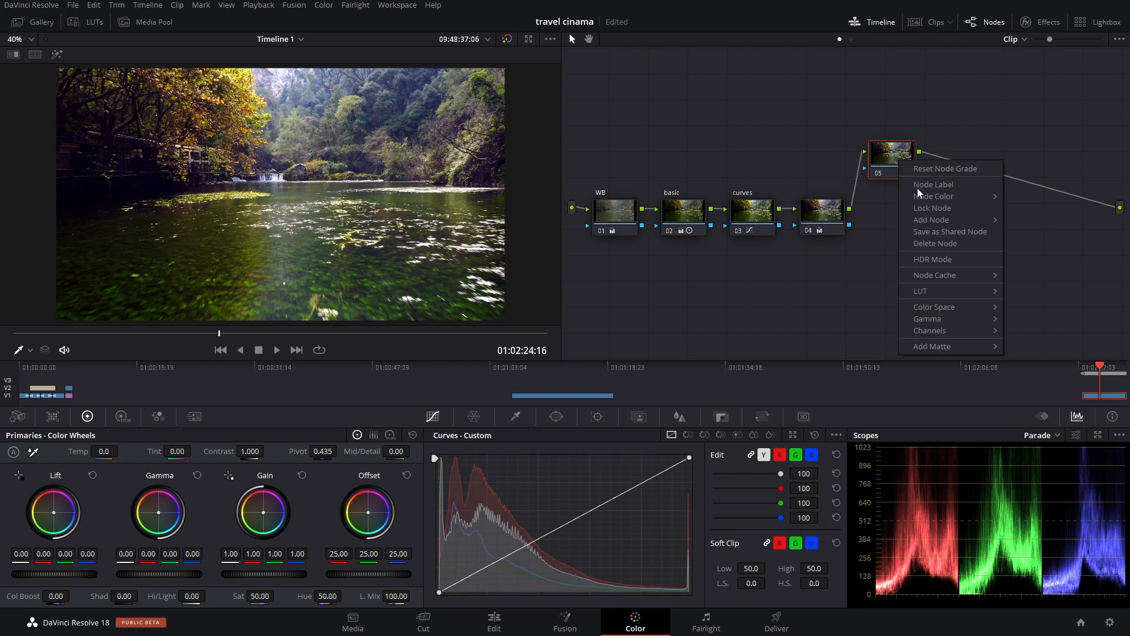
mouse_move(971, 220)
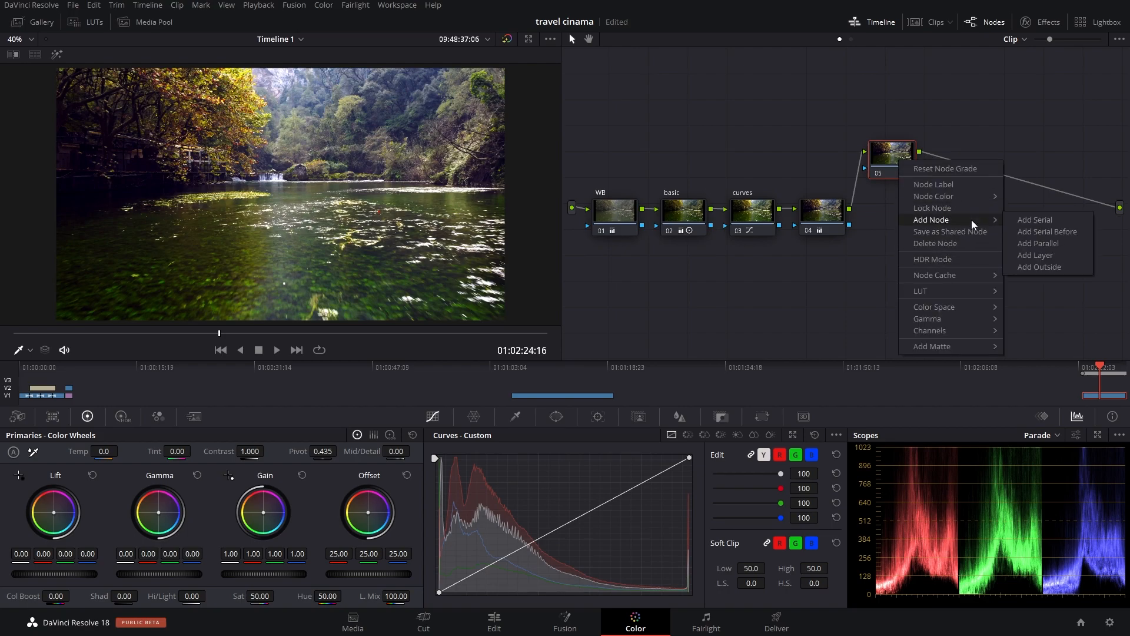
click(1043, 243)
drag(965, 154, 972, 215)
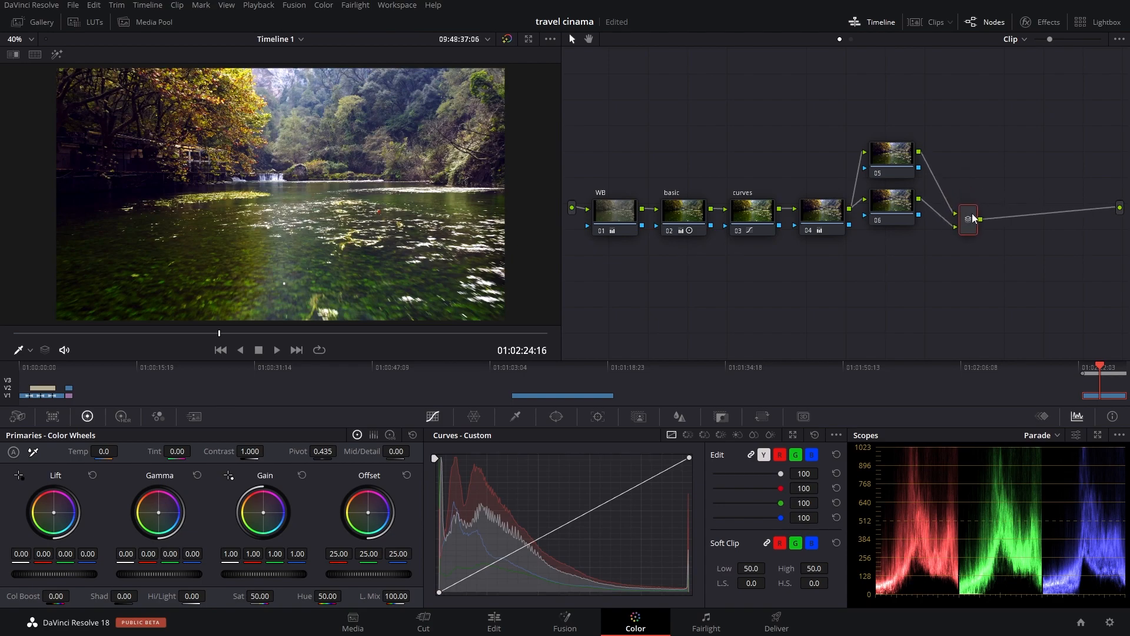
Step: Select node 05, move the playhead to 01:02:23:05 and display the Hue Vs Hue curve
click(906, 163)
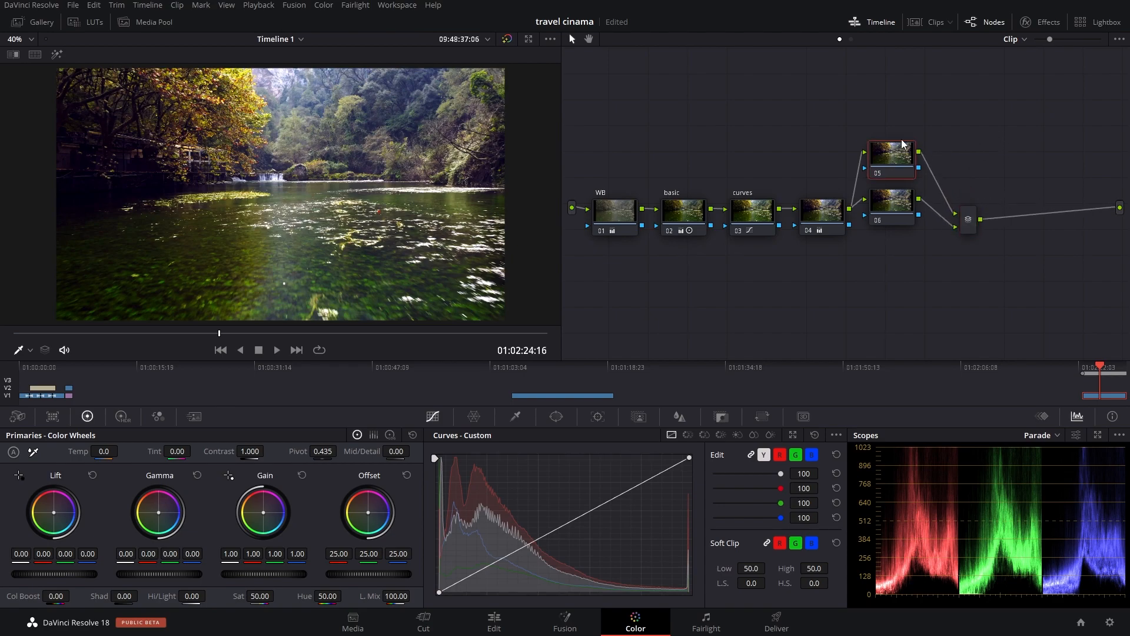
drag(1099, 369, 1088, 369)
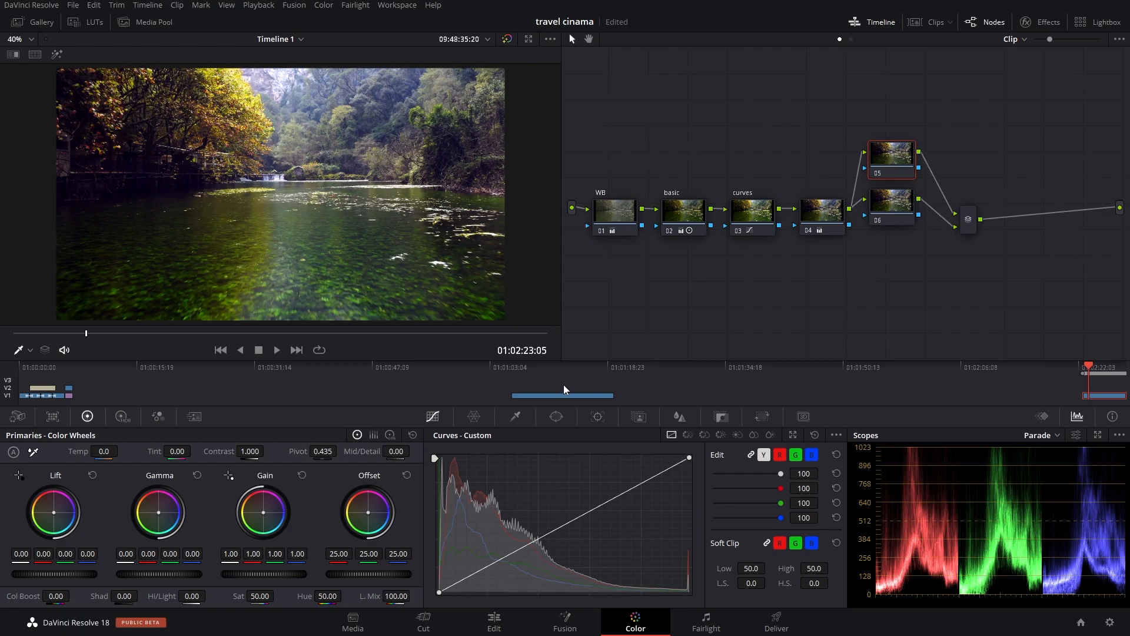
click(475, 418)
click(436, 417)
click(686, 435)
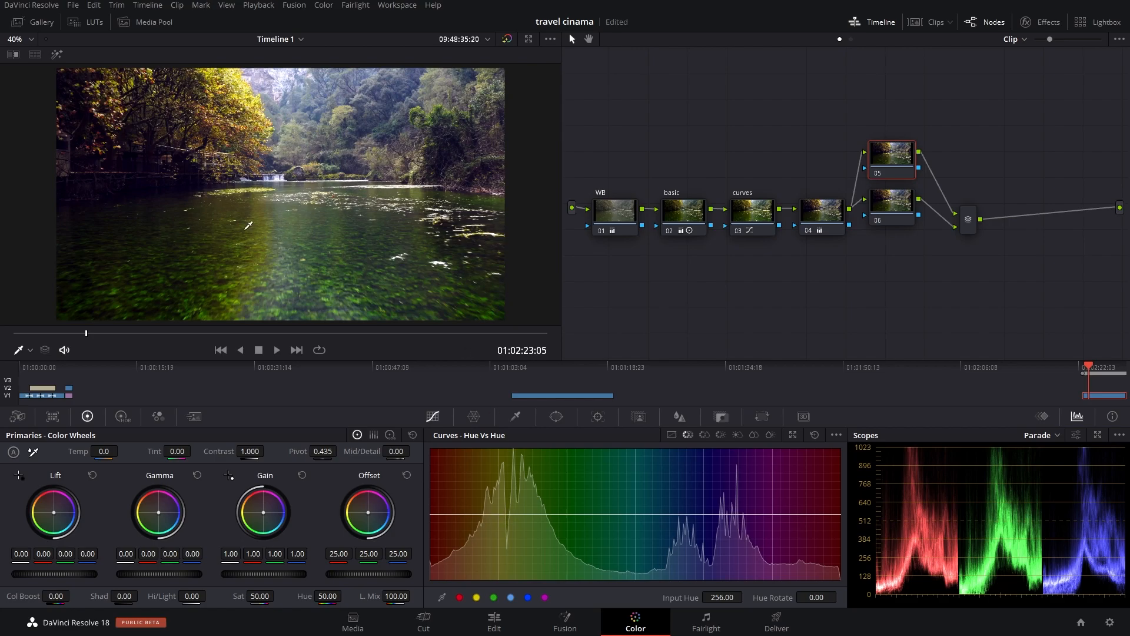
click(232, 240)
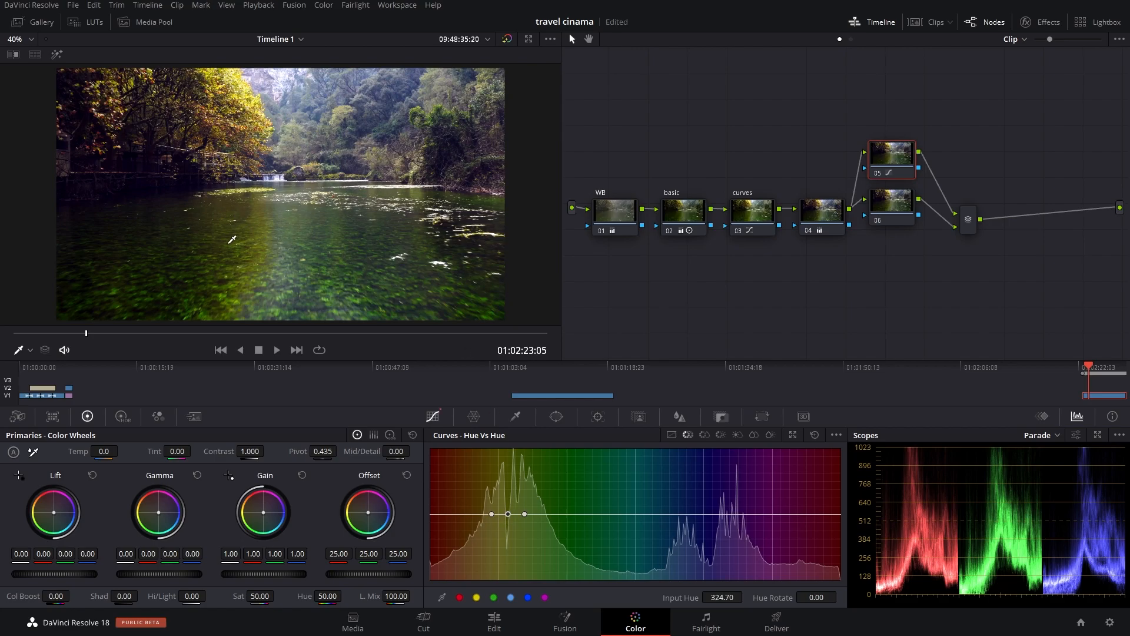
click(327, 291)
drag(554, 514, 554, 503)
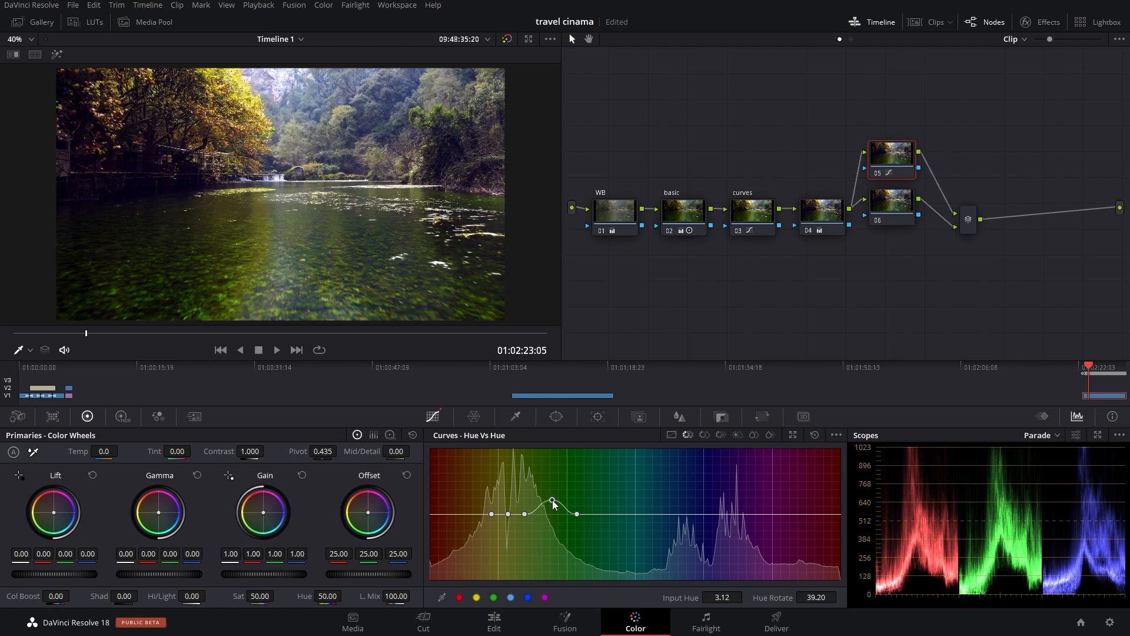
key(ctrl+z)
key(ctrl+z)
key(ctrl+z)
key(ctrl+z)
Step: On node 05's Hue Vs Hue curve, rotate the greens by -34.40 and the yellow-orange foliage hue by 23.20
click(484, 511)
click(617, 511)
click(555, 512)
drag(556, 512, 553, 527)
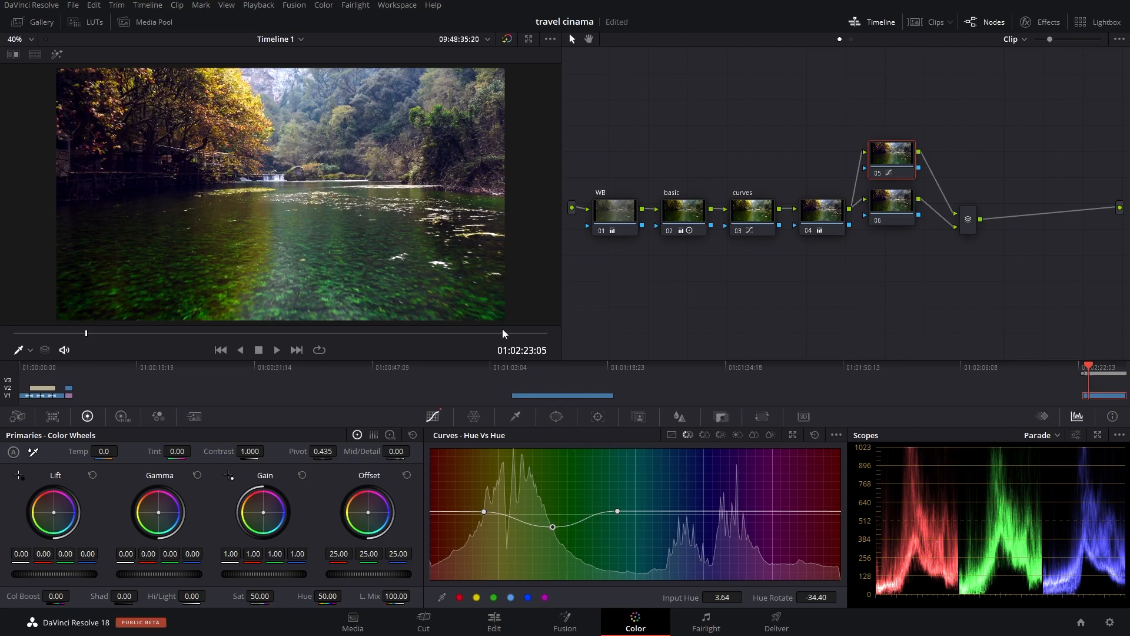
click(242, 92)
drag(483, 511, 483, 509)
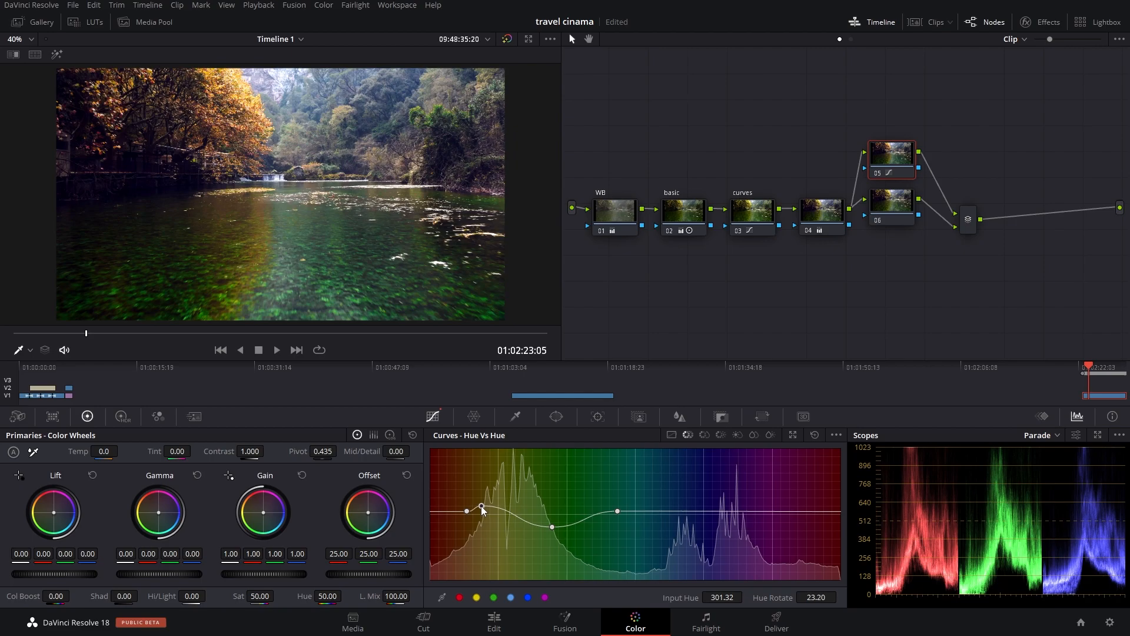
Step: Select node 06, the lower of the two parallel nodes
click(904, 200)
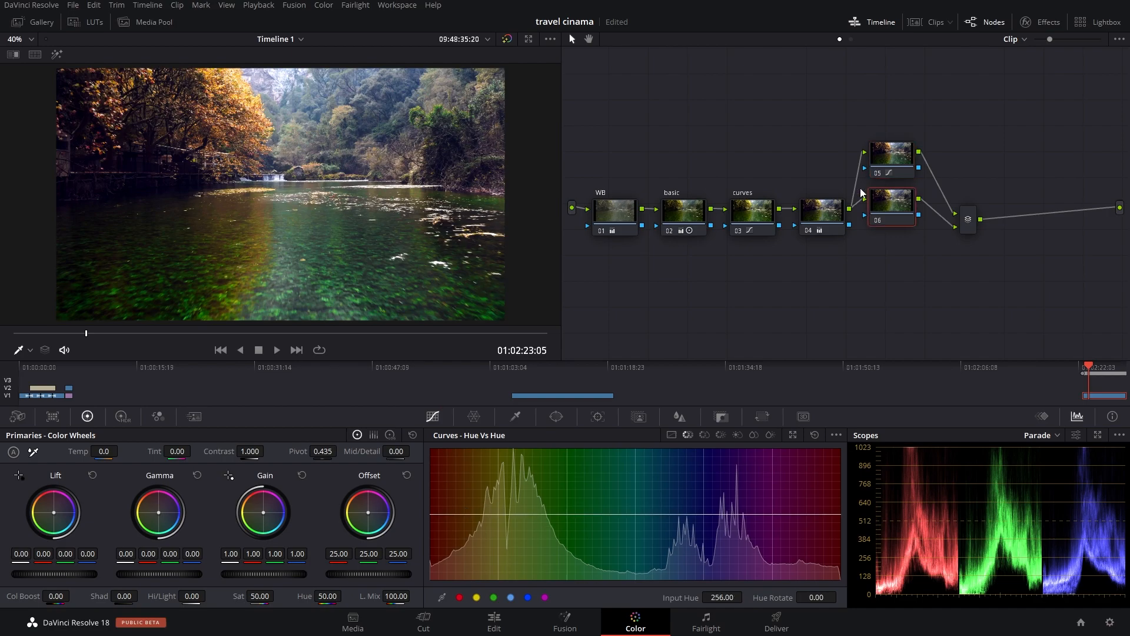
click(329, 122)
drag(553, 514, 554, 488)
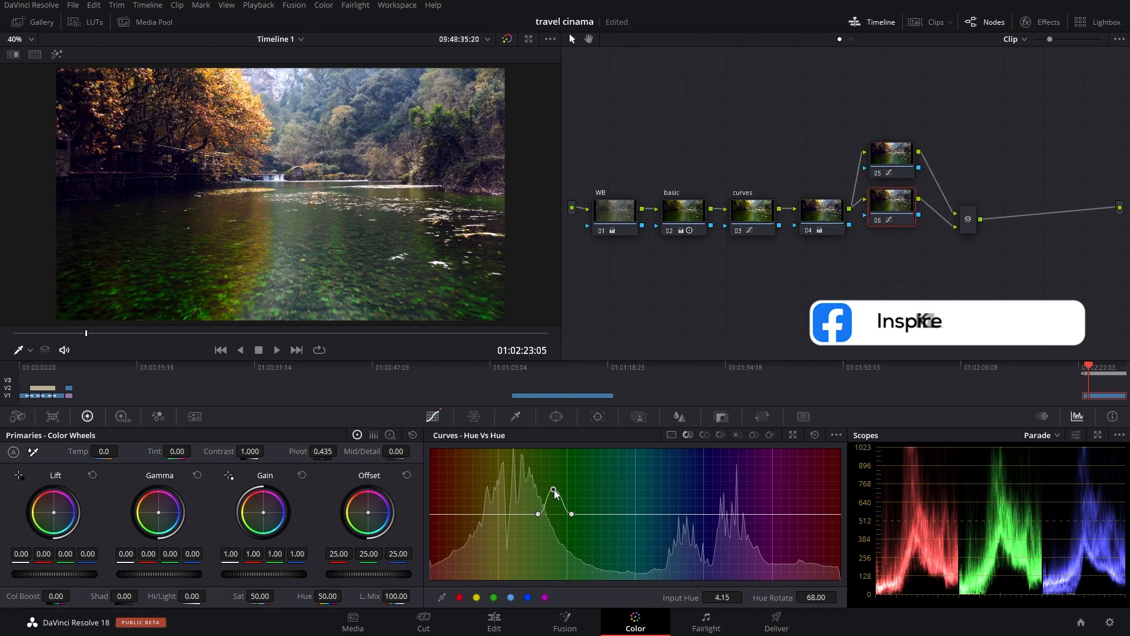
key(ctrl+z)
key(ctrl+z)
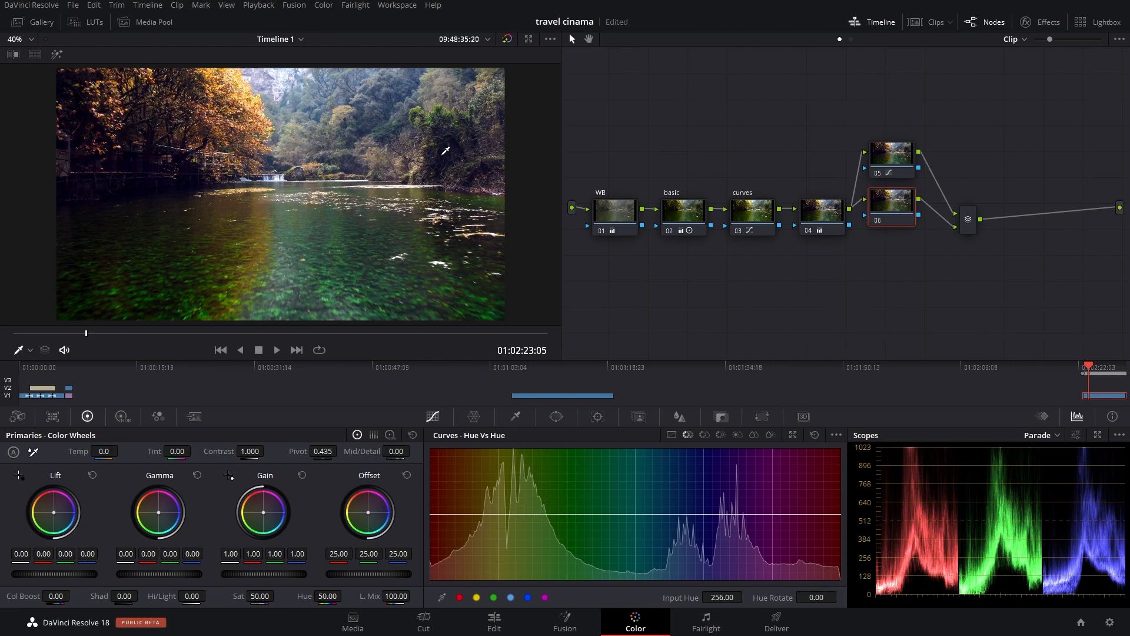
Step: On node 06's Hue Vs Hue curve, rotate the purple hue sampled near the frame's edge by -116.00 and the sampled yellow-green hue by 18.40
click(488, 140)
drag(770, 513, 773, 557)
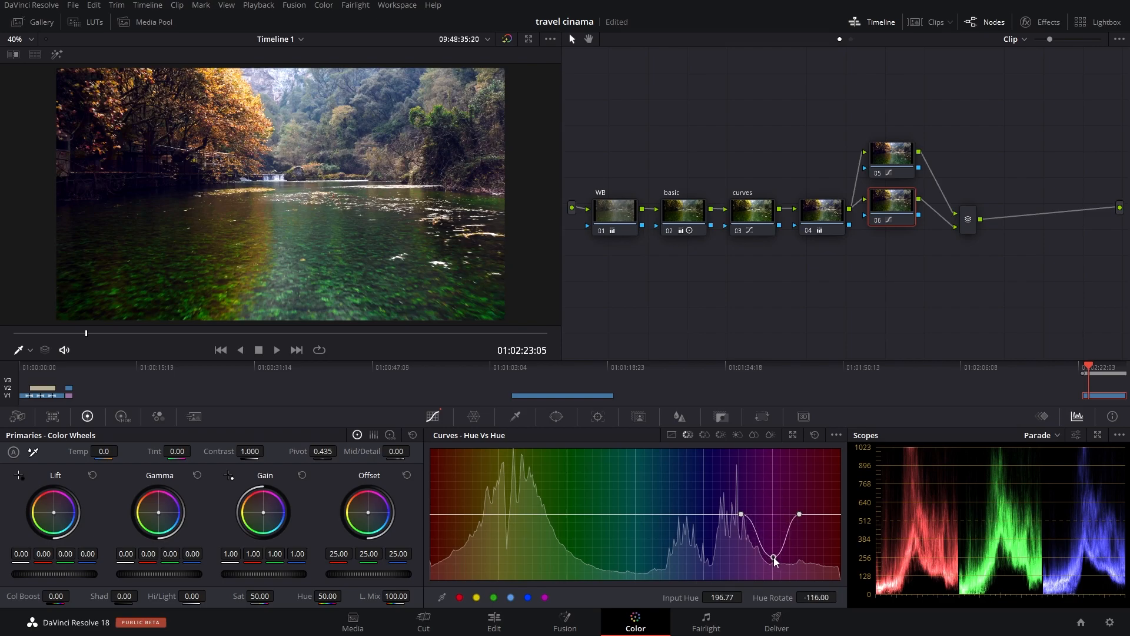
click(445, 110)
drag(523, 514, 522, 497)
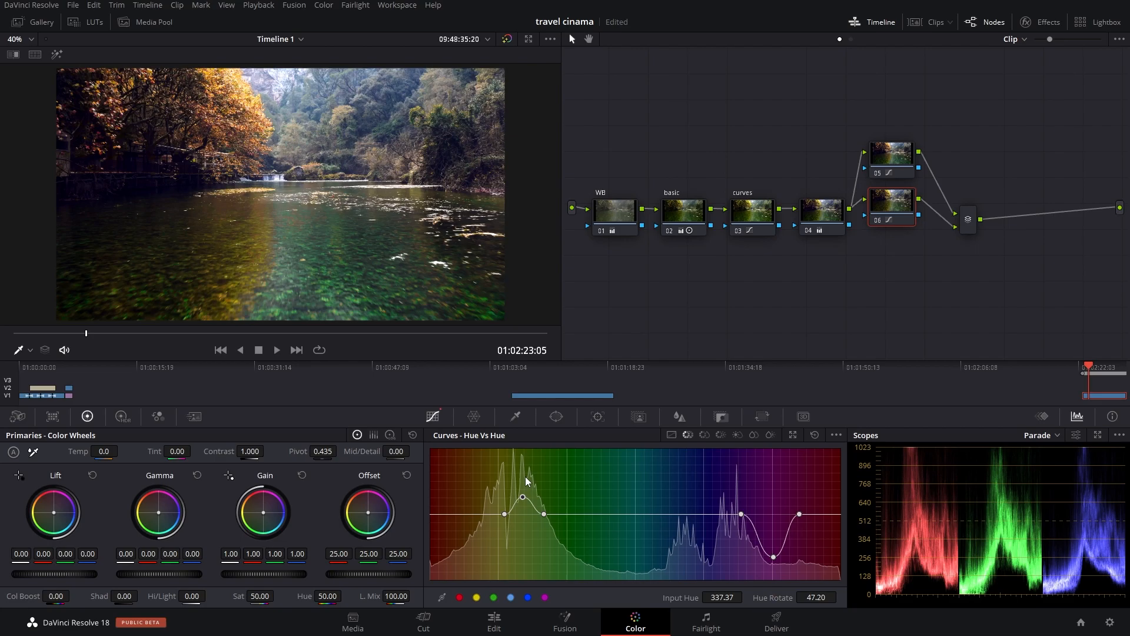
key(ctrl+s)
drag(520, 496, 521, 507)
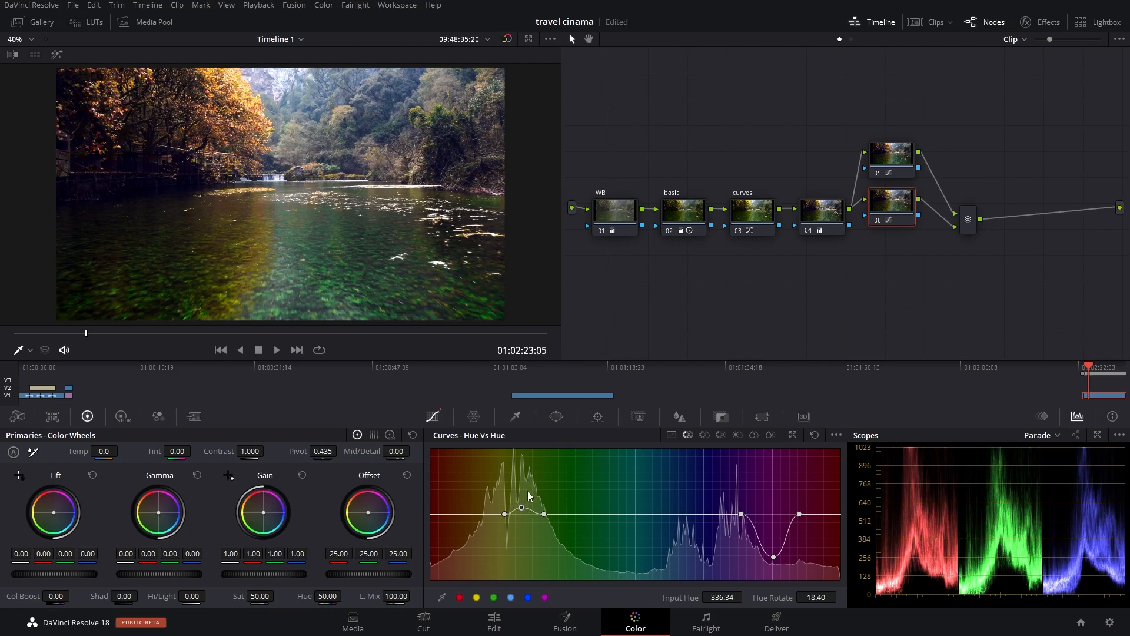
Step: Select all six nodes and toggle them off and on repeatedly to compare the graded and ungraded image
drag(587, 122, 940, 300)
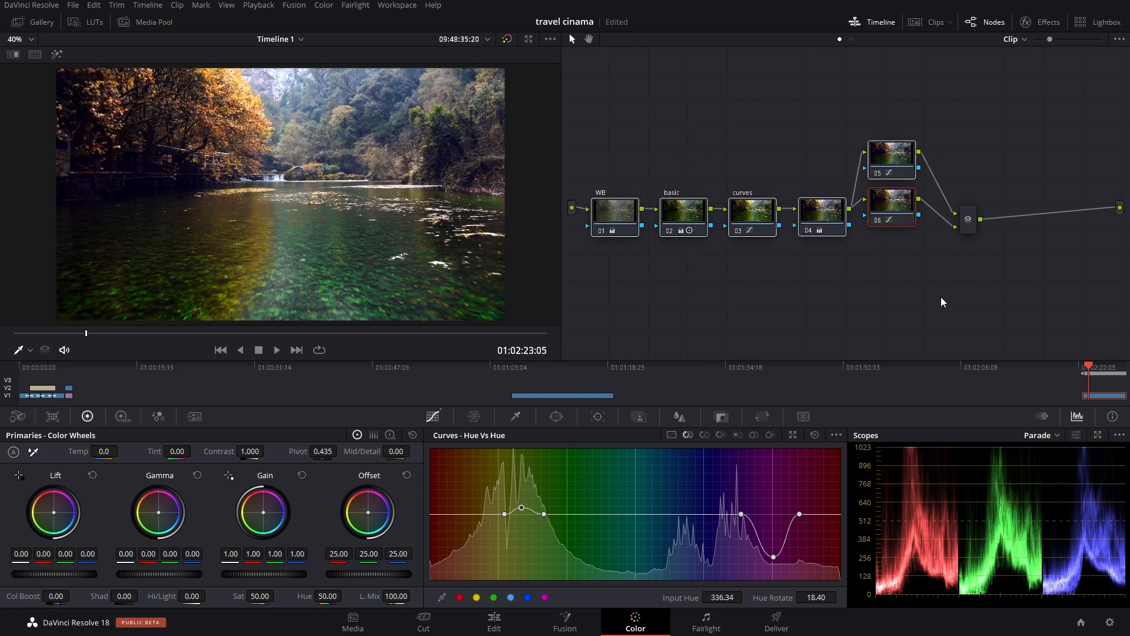
key(ctrl+d)
key(ctrl+d)
key(ctrl+d)
key(ctrl+d)
key(ctrl+d)
key(ctrl+d)
Step: Add another parallel node beneath node 06, feeding the same mixer
right_click(886, 212)
mouse_move(937, 271)
click(1050, 289)
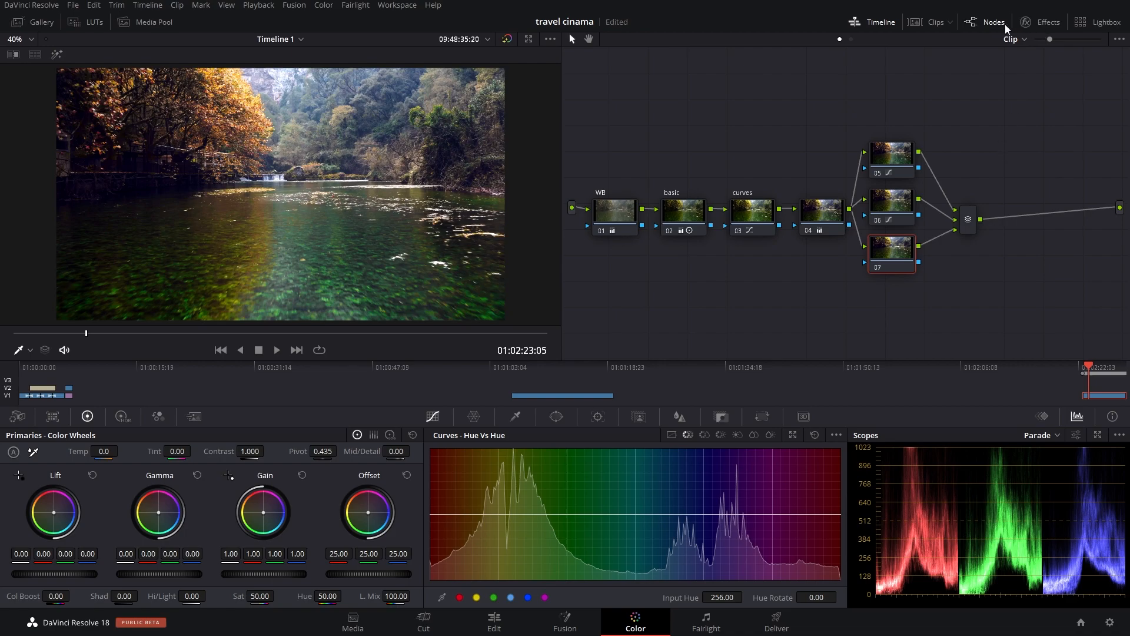
Step: Search the effects library for "depth", apply the Depth Map effect to node 07 and set its Quality to Faster
click(1042, 22)
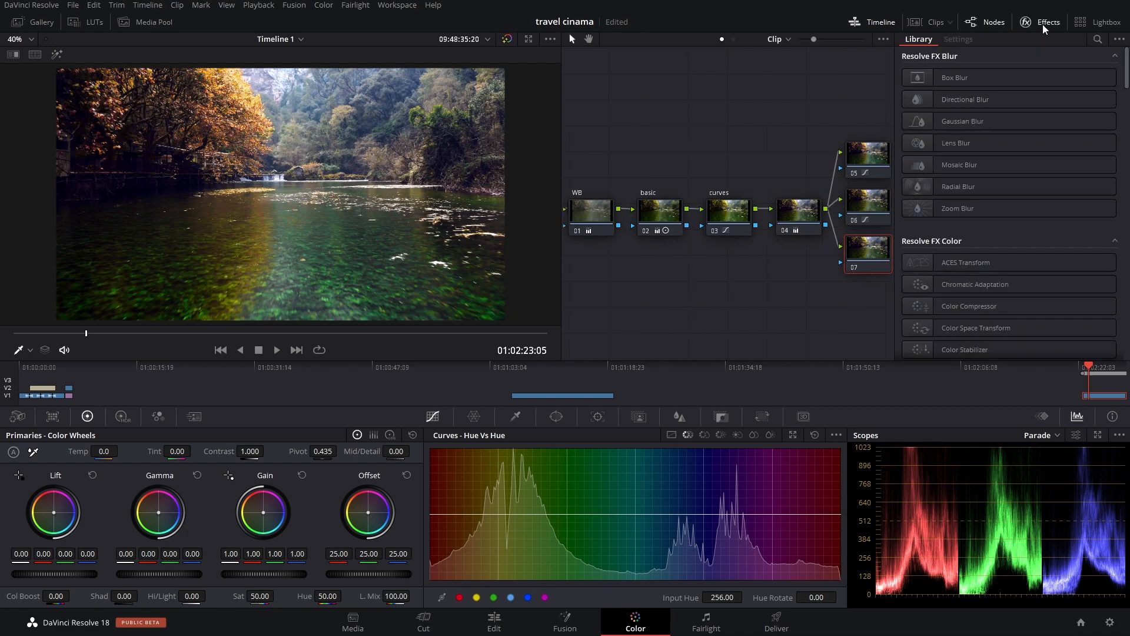
click(1095, 38)
text(depth)
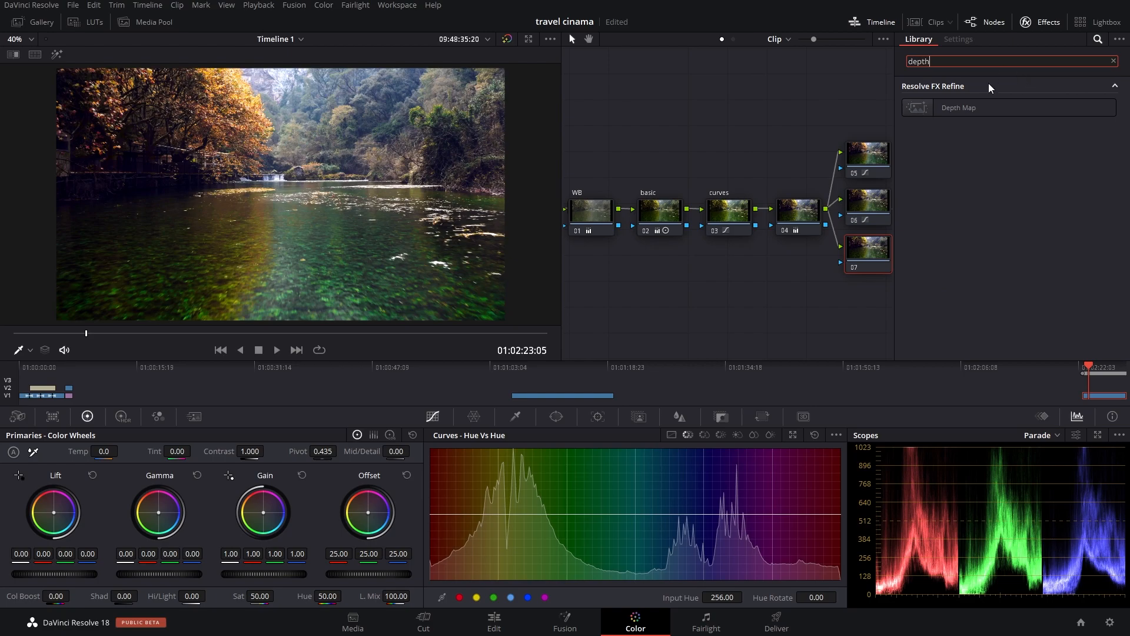
drag(984, 109, 862, 247)
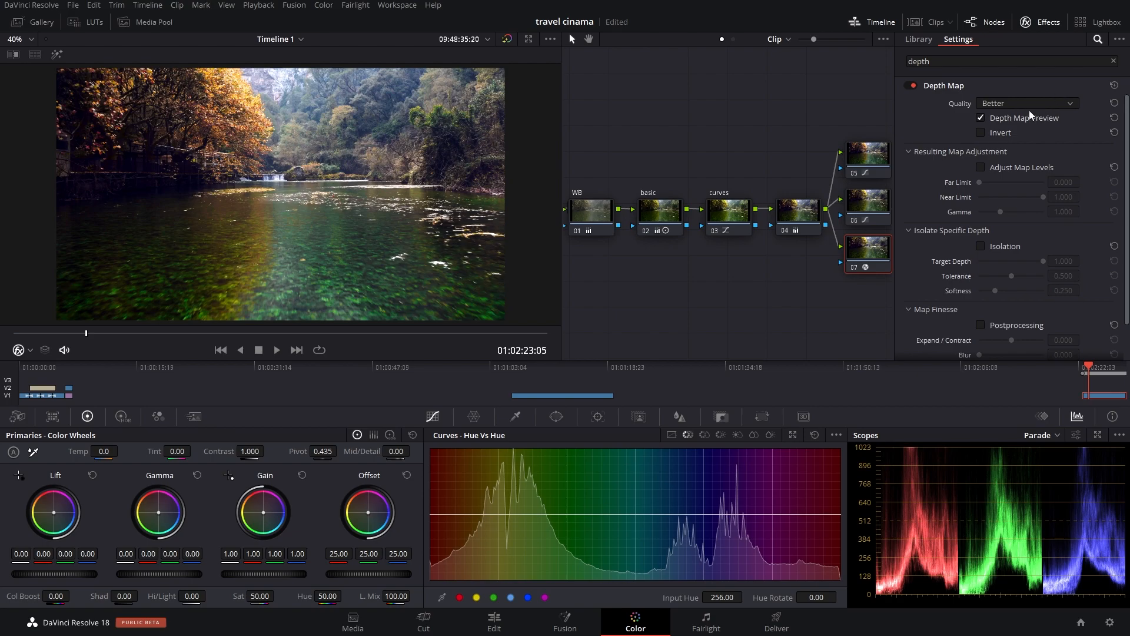
click(987, 103)
click(971, 123)
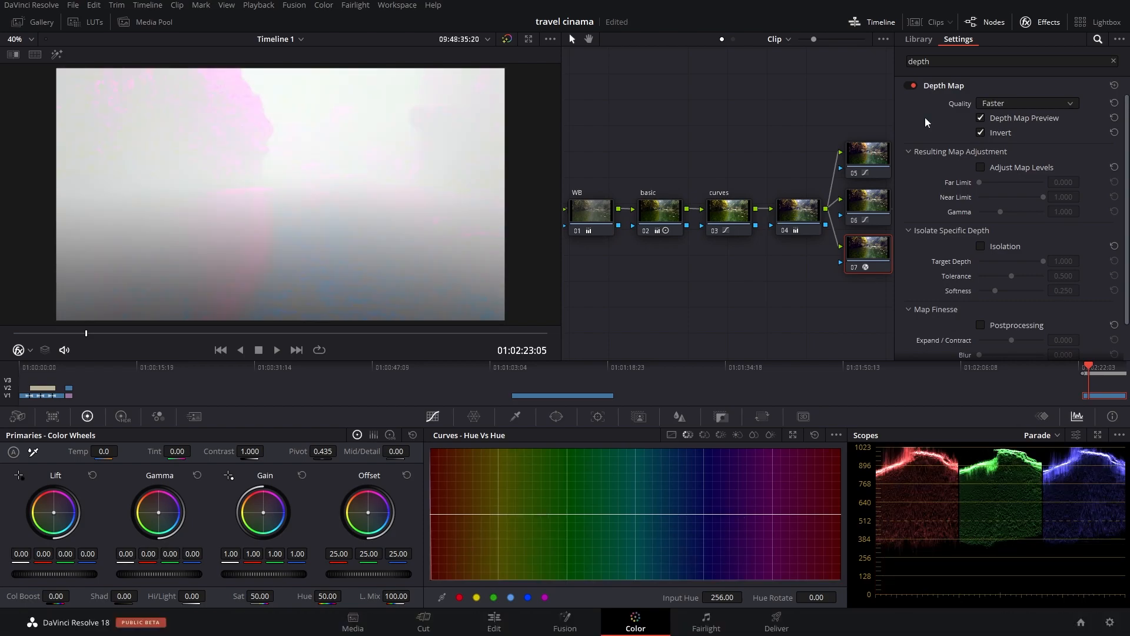
Step: Turn off the depth map's Invert option and enable Adjust Map Levels with Far Limit 0.046, Near Limit 0.550 and Gamma 1.105
click(980, 133)
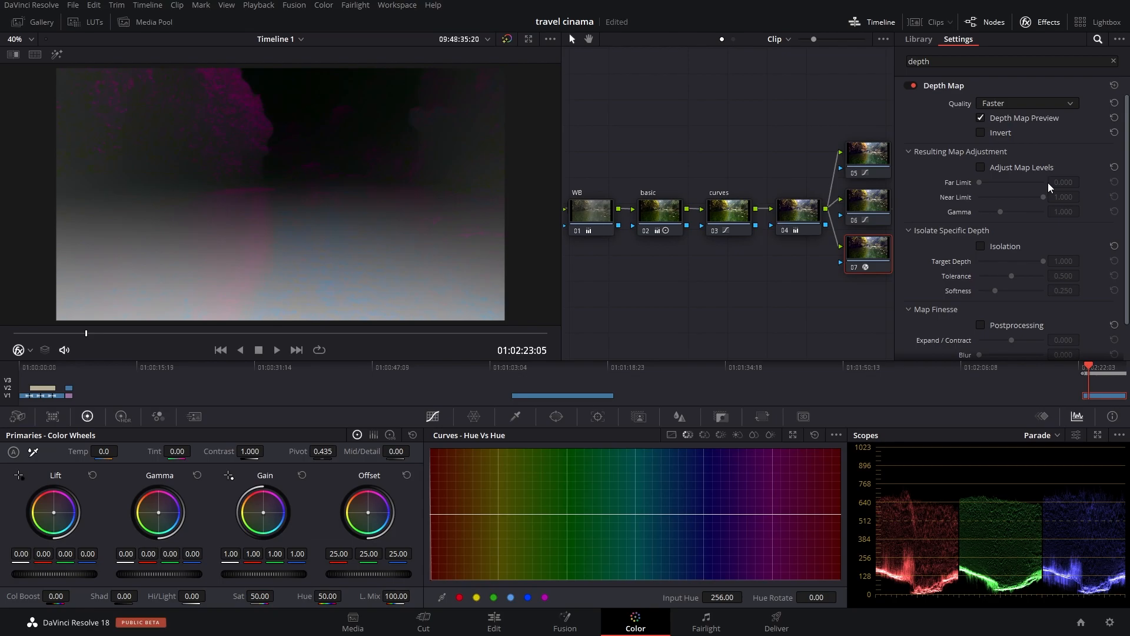
click(980, 119)
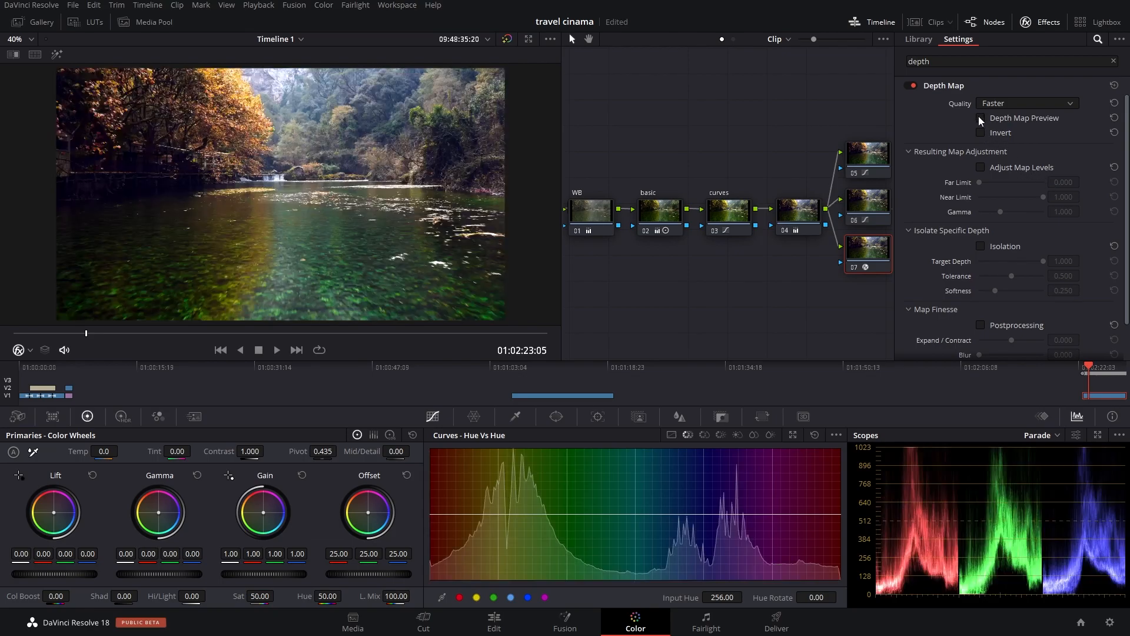
click(980, 118)
click(981, 168)
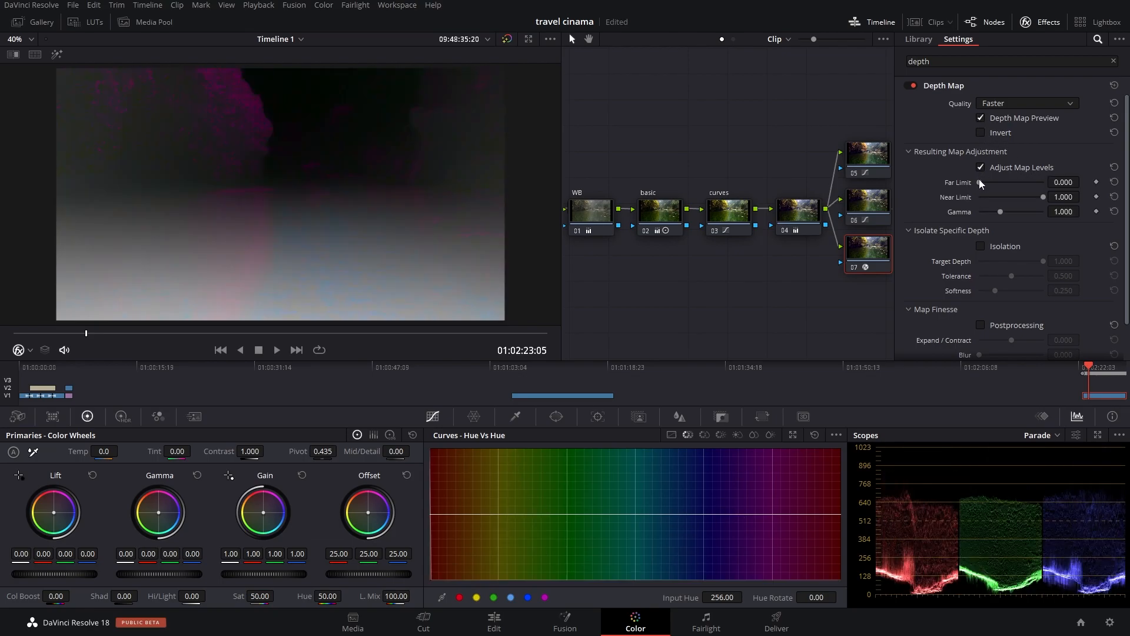
drag(980, 182, 1005, 208)
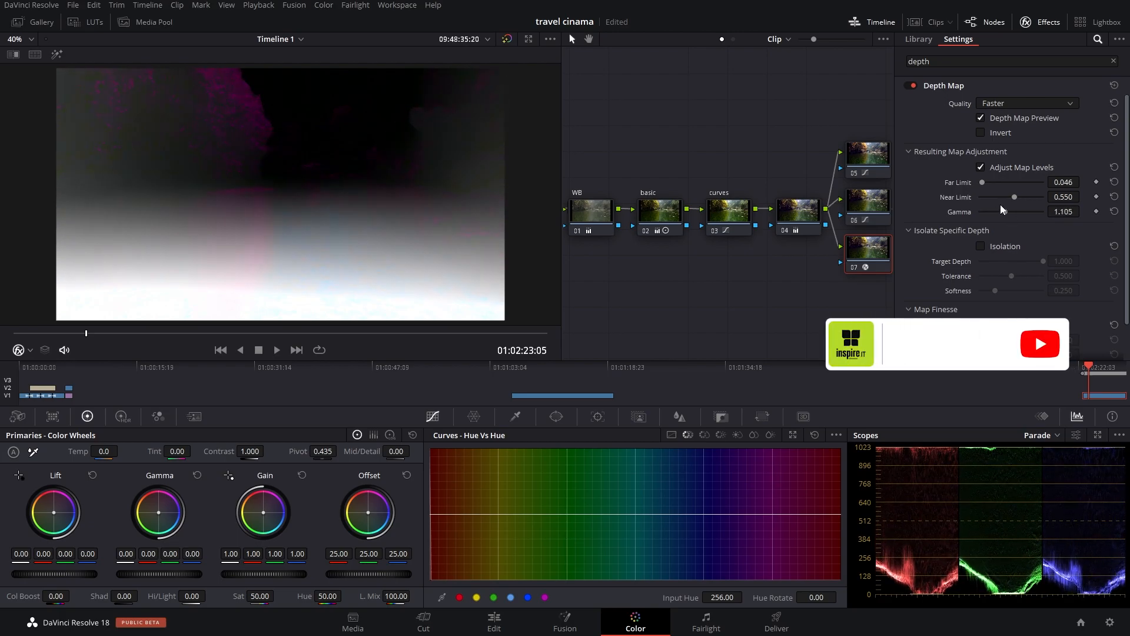
click(978, 246)
mouse_move(1031, 259)
mouse_down()
mouse_move(1008, 258)
mouse_move(1047, 259)
mouse_up()
click(978, 246)
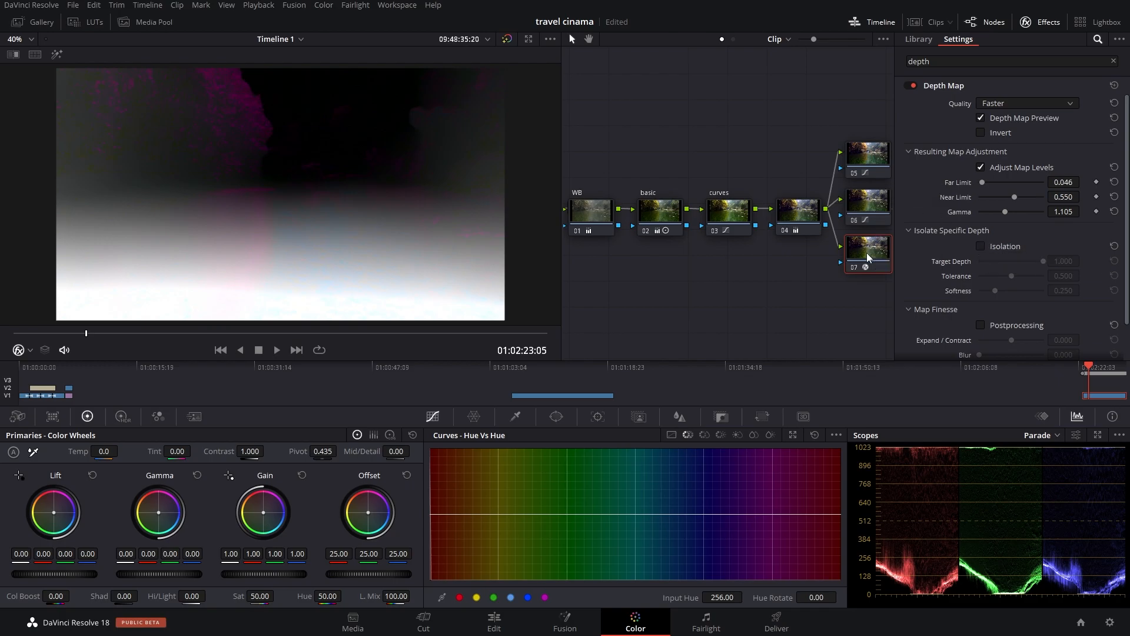
Step: Invert the depth map on node 07 and turn off the Depth Map Preview
click(980, 132)
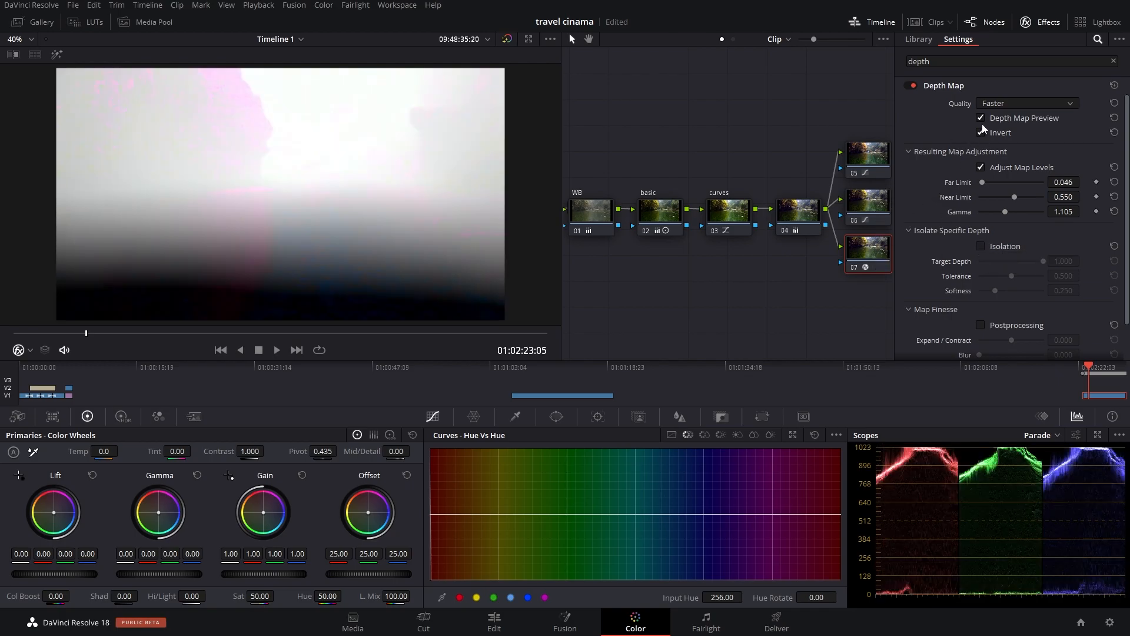
click(980, 118)
click(980, 118)
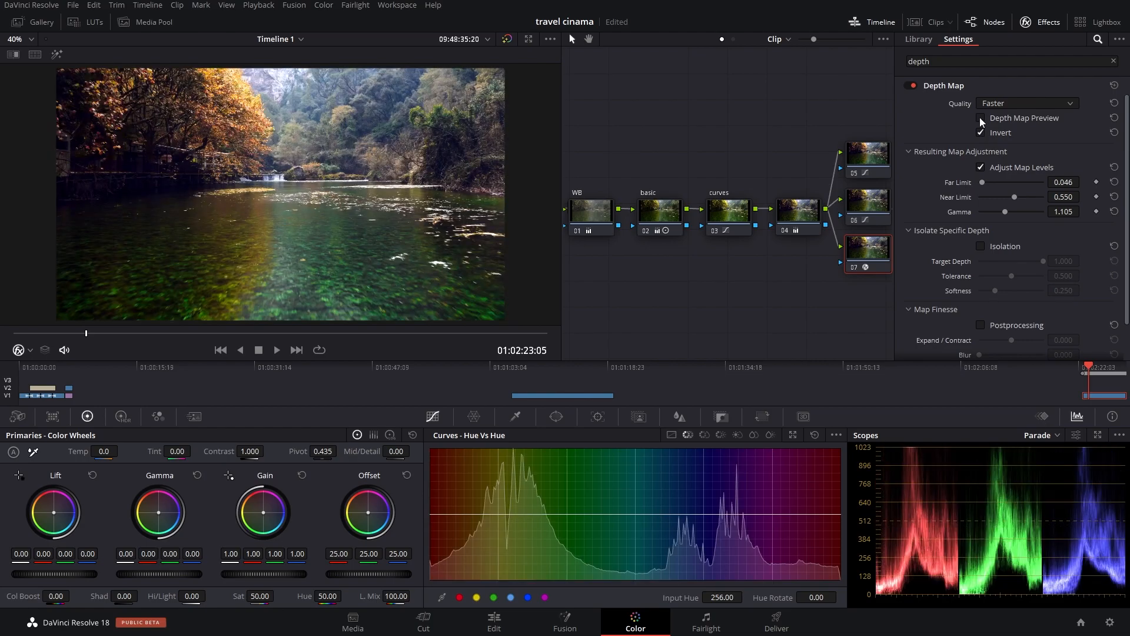
Step: Set the depth map's Far Limit to 0.000 and Near Limit to 0.184, and play the clip to check the map
mouse_move(982, 181)
mouse_down()
mouse_move(995, 180)
mouse_move(971, 184)
mouse_move(1017, 195)
mouse_move(990, 192)
mouse_up()
key(space)
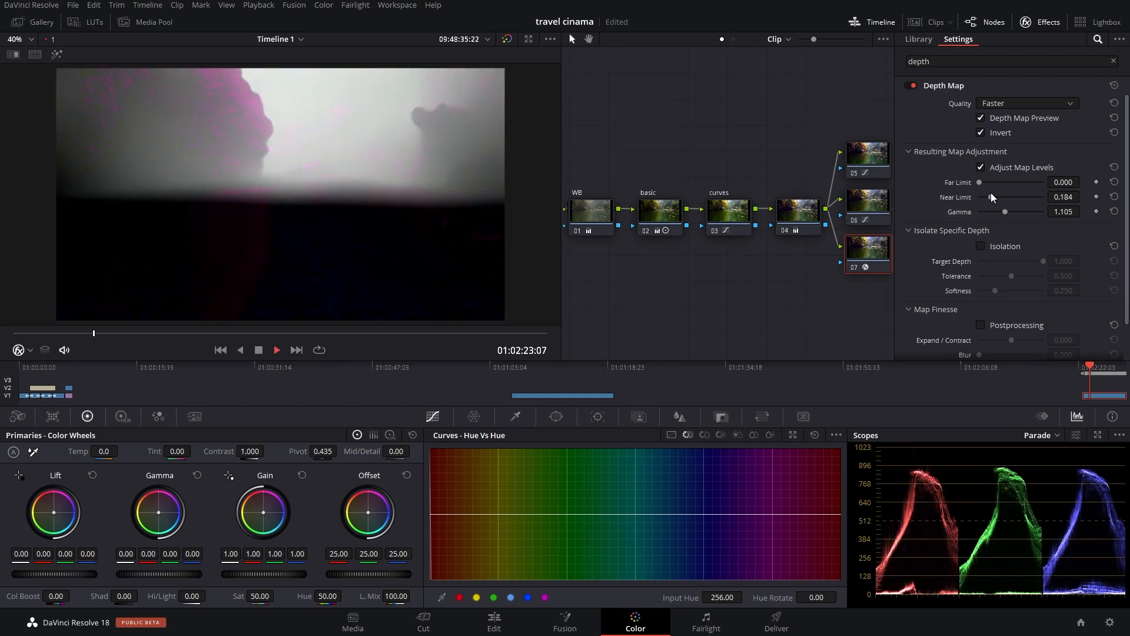
key(space)
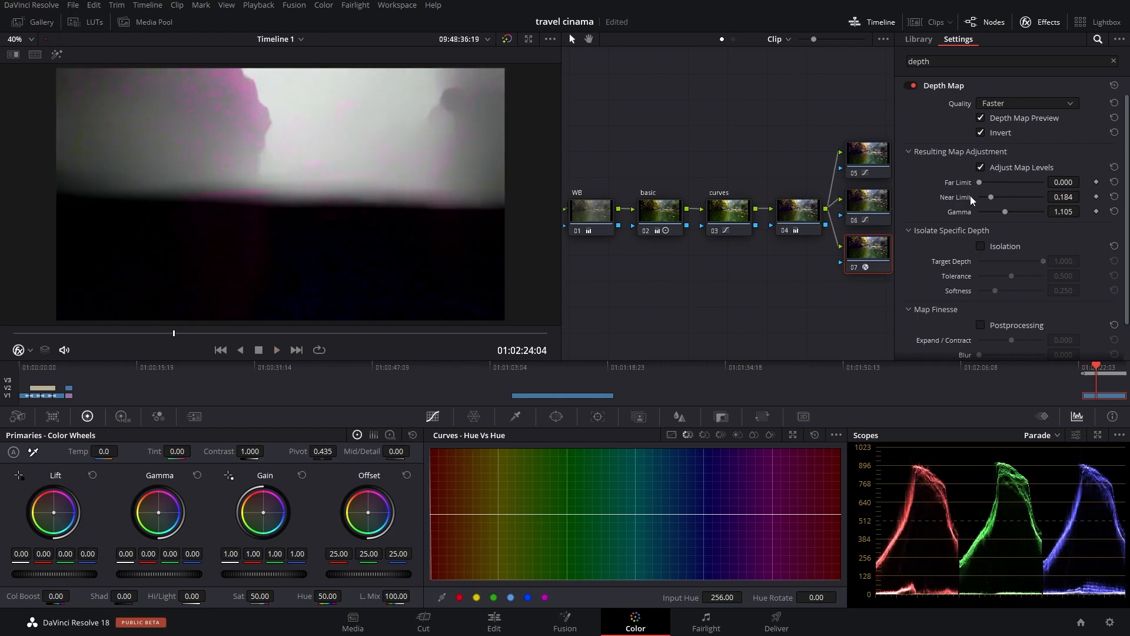
drag(142, 335, 77, 337)
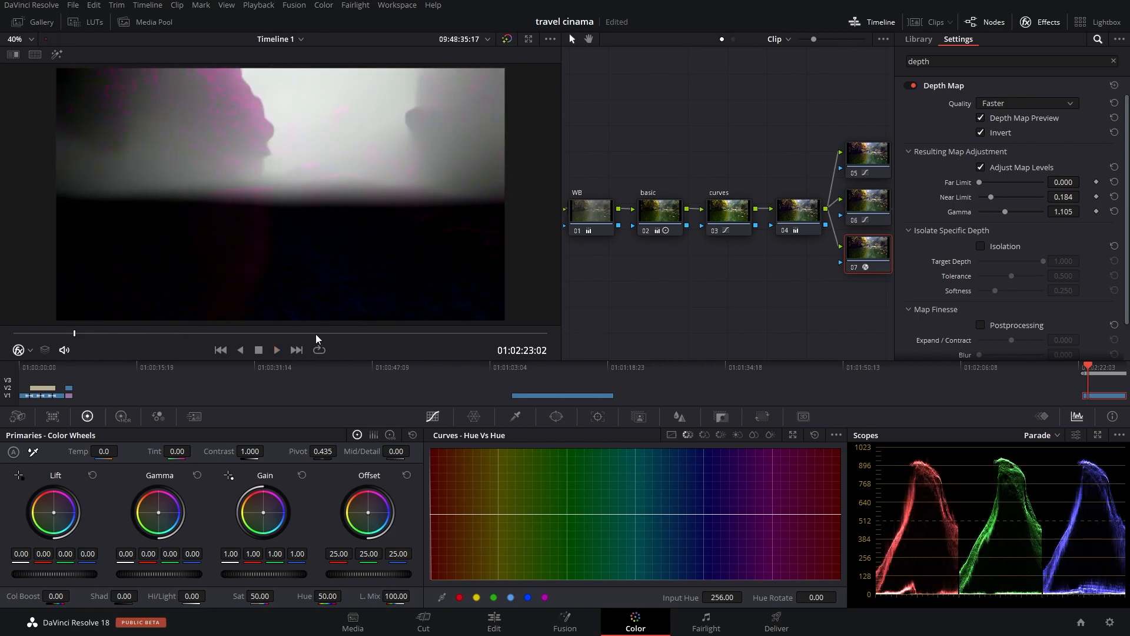
Step: Set the depth map's Gamma to 0.817, keep Invert enabled and turn off the Depth Map Preview
drag(1004, 209, 993, 210)
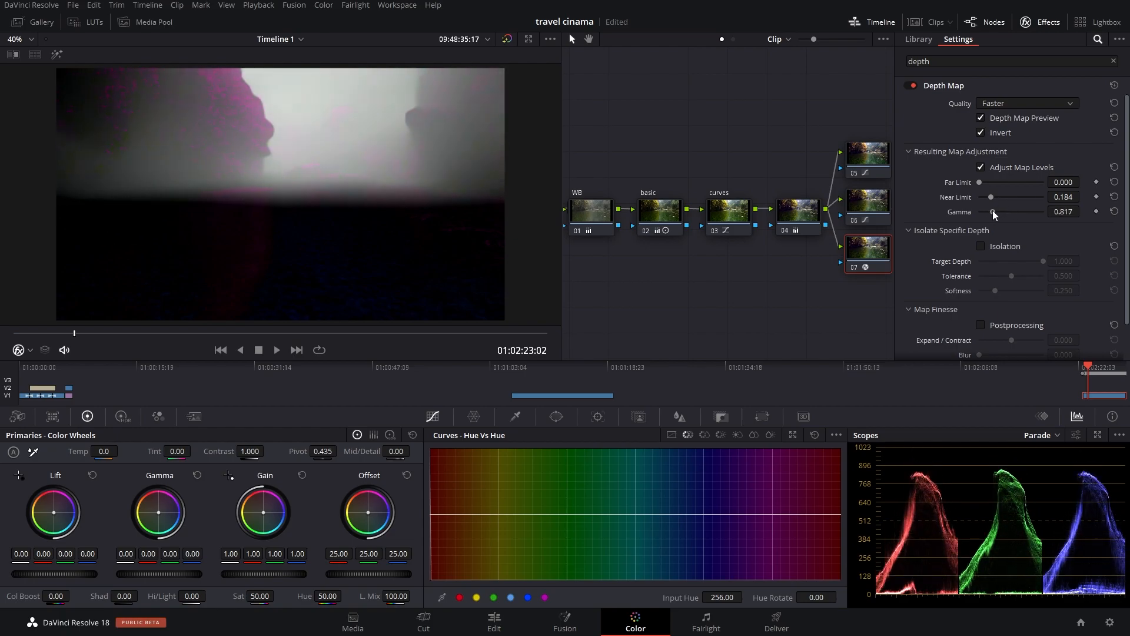
click(980, 133)
click(979, 133)
click(980, 119)
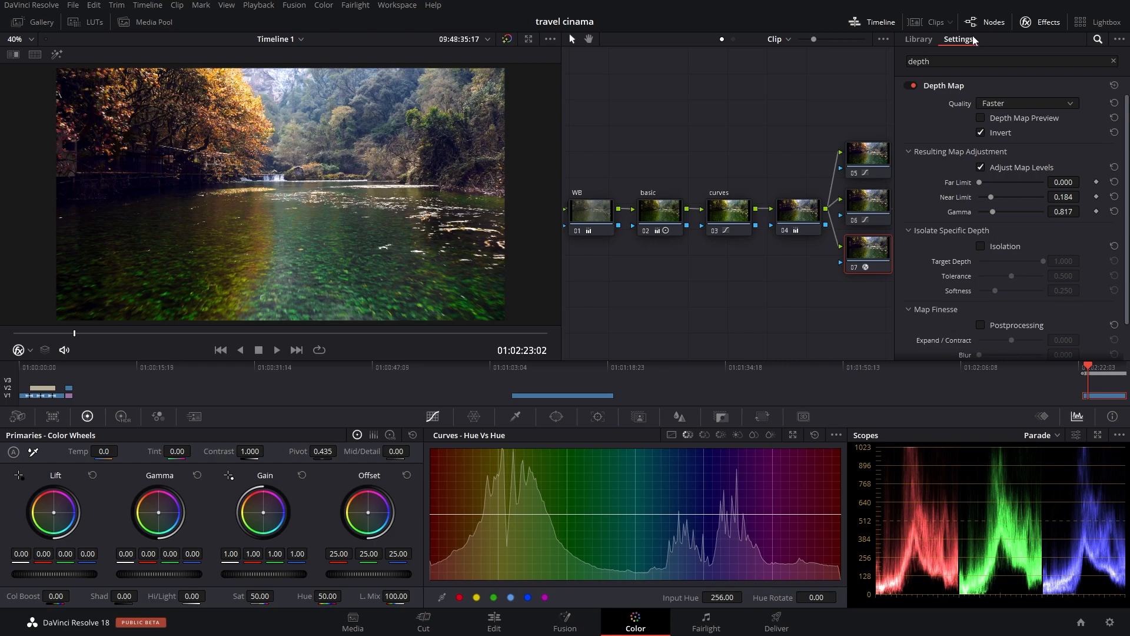
click(1041, 24)
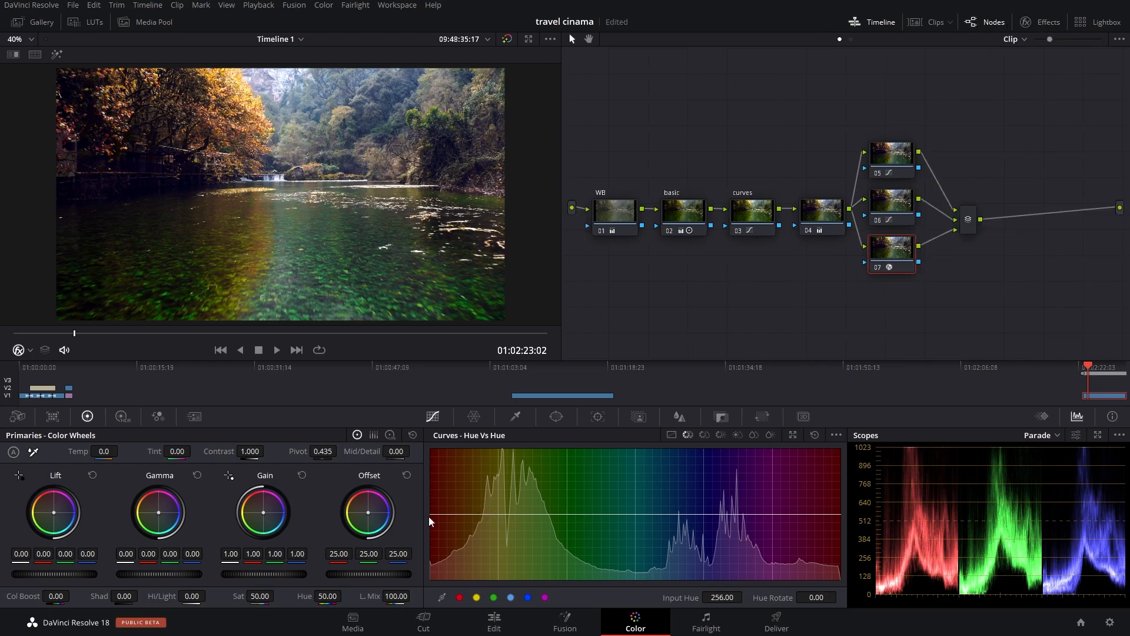
mouse_move(371, 512)
mouse_down()
mouse_move(357, 509)
mouse_move(372, 512)
mouse_up()
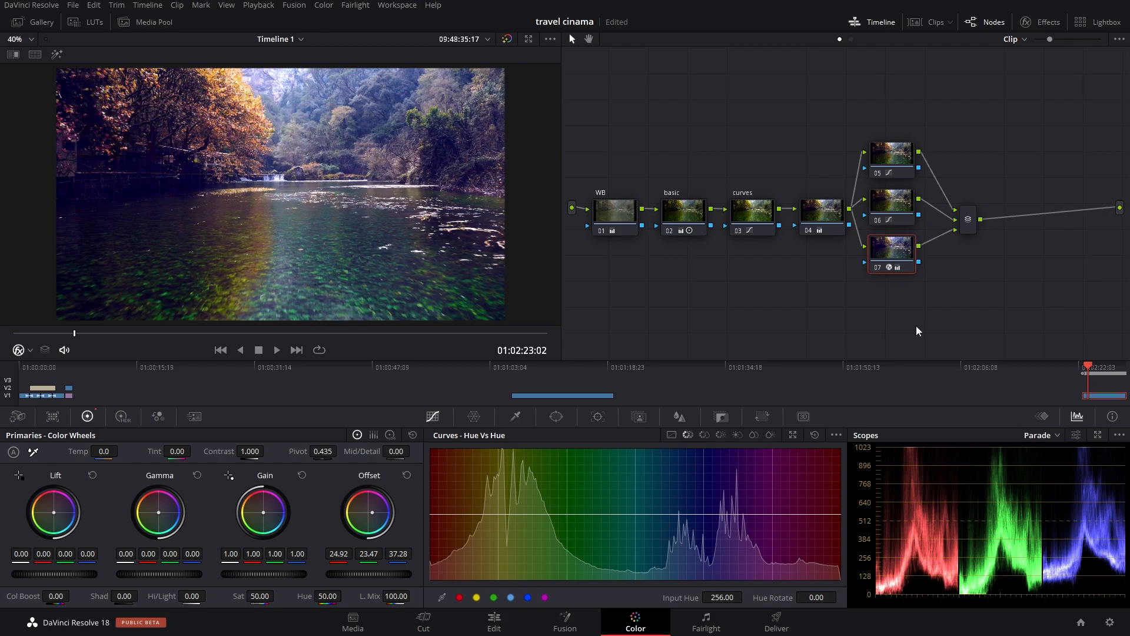
key(ctrl+z)
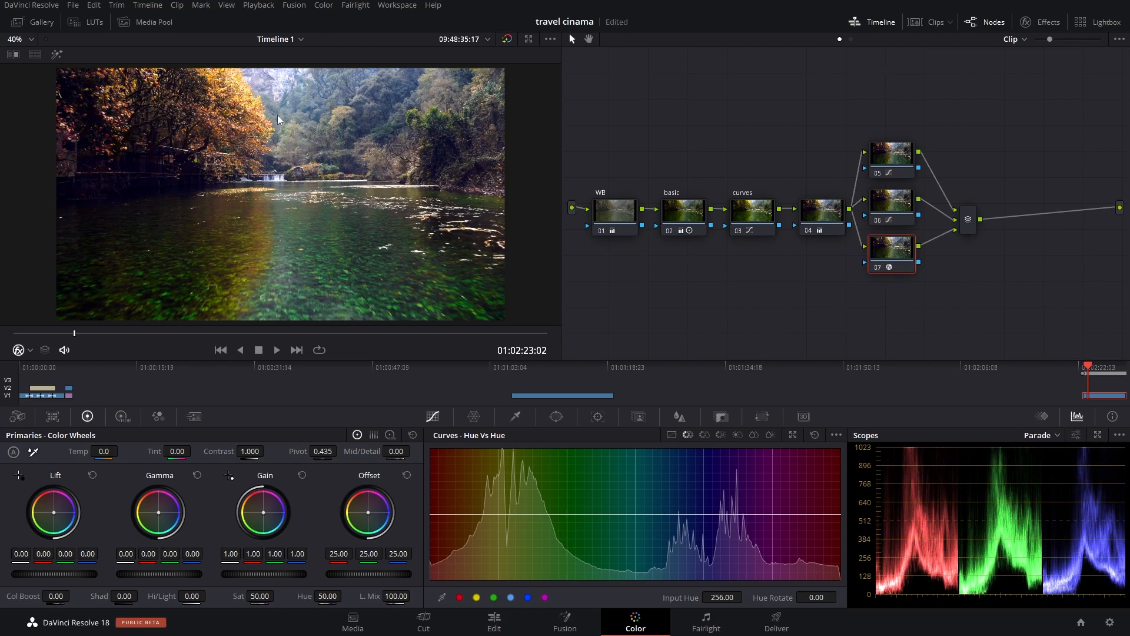
mouse_move(510, 513)
mouse_down()
mouse_move(510, 493)
mouse_move(510, 514)
mouse_up()
right_click(511, 515)
Step: Raise the depth map's Near Limit to 0.229 while previewing the map, then turn off the Depth Map Preview
click(1039, 25)
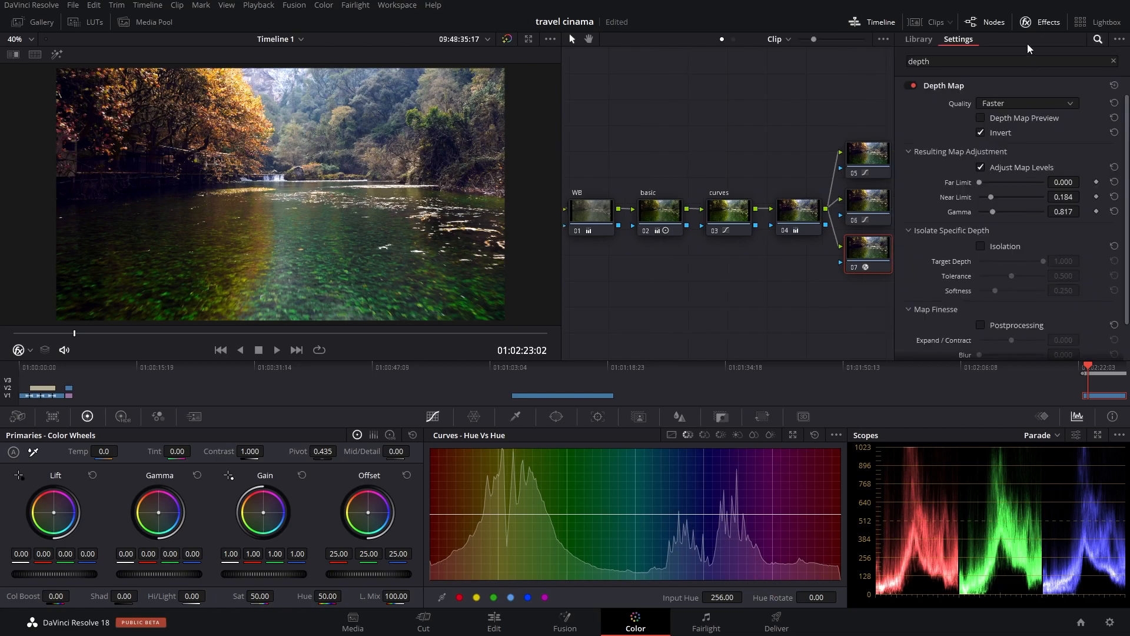
click(982, 118)
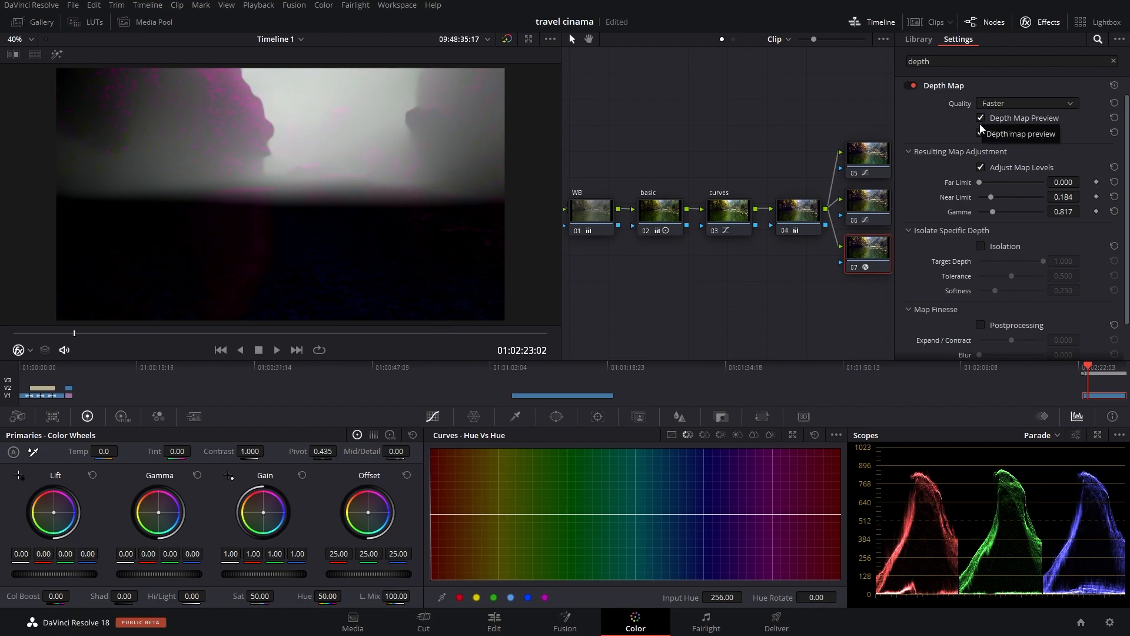
scroll(980, 206, down, 1)
scroll(981, 206, up, 1)
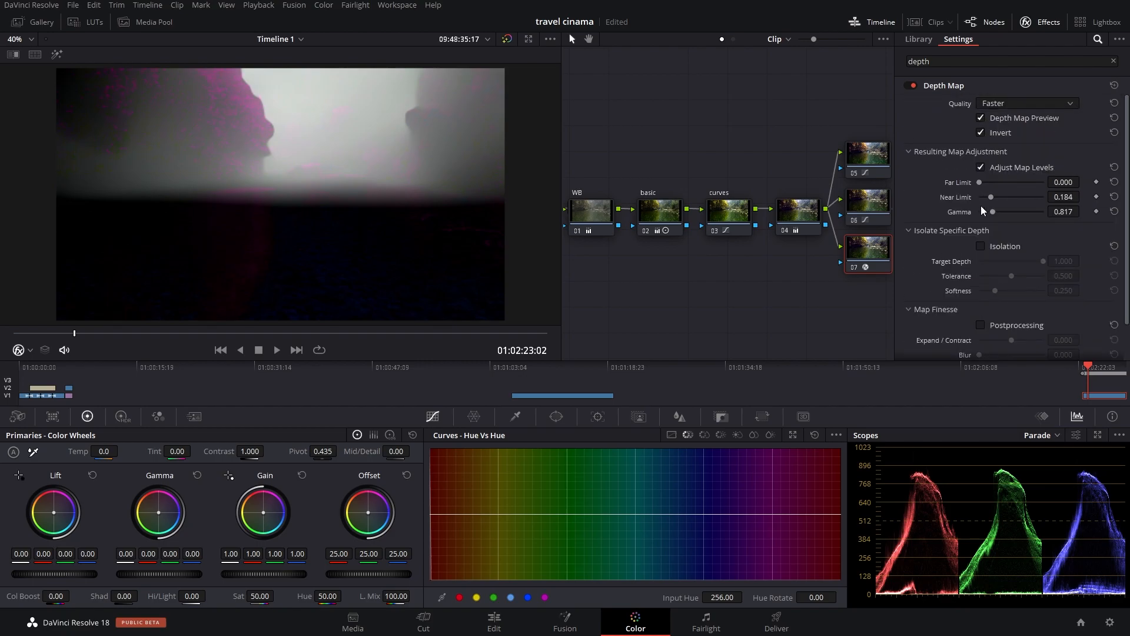
mouse_move(991, 197)
mouse_down()
mouse_move(1005, 196)
mouse_move(994, 196)
mouse_up()
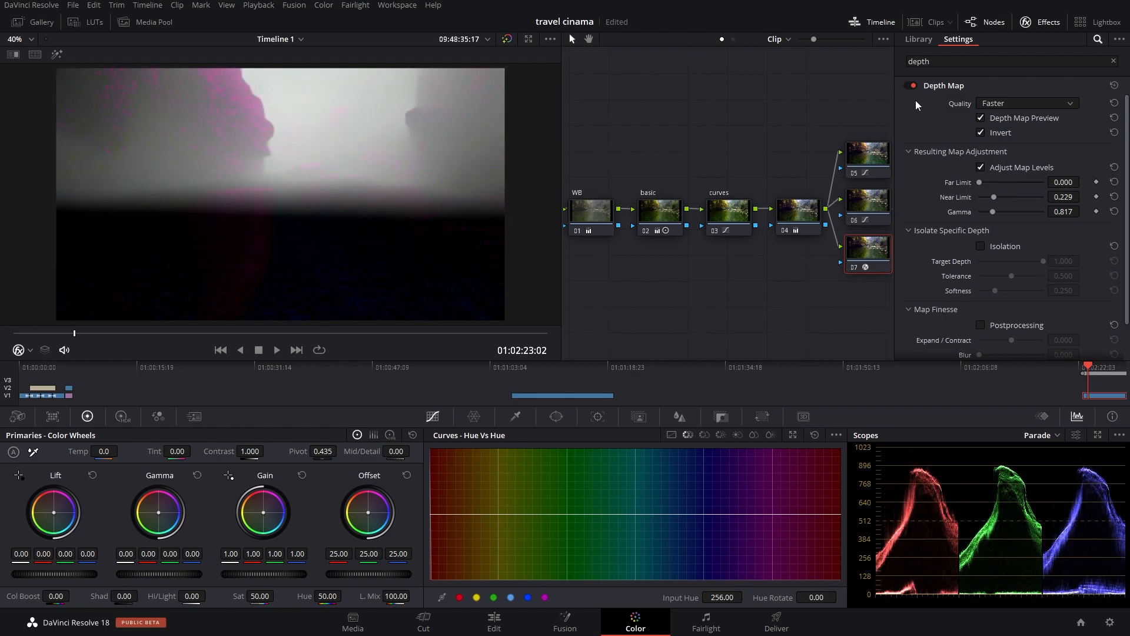
click(911, 85)
click(911, 85)
click(1040, 25)
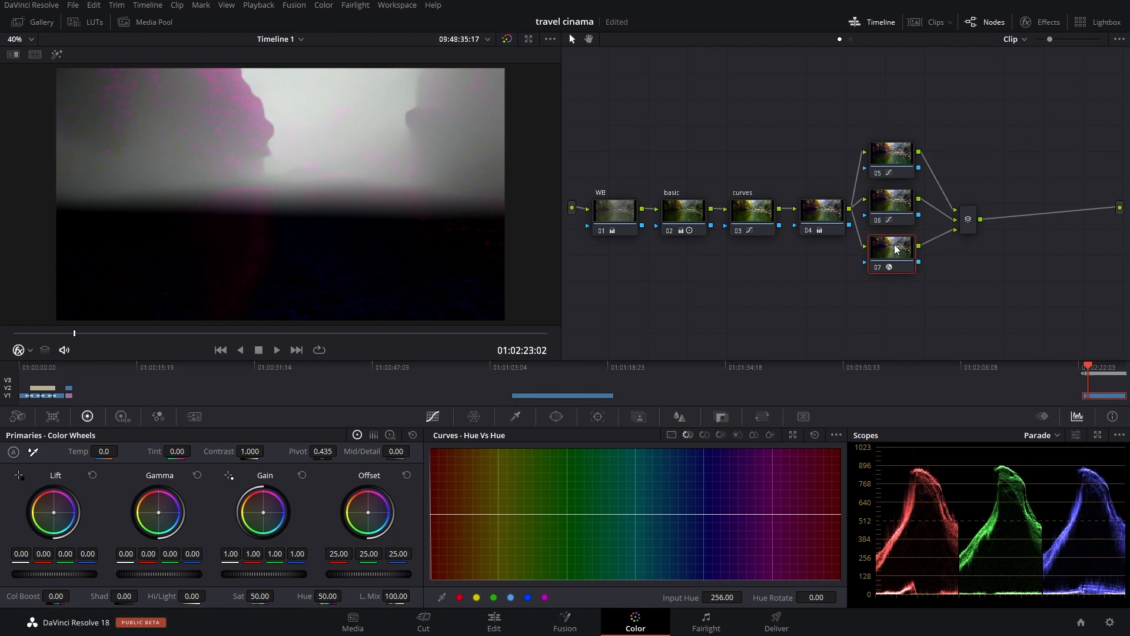
click(1030, 24)
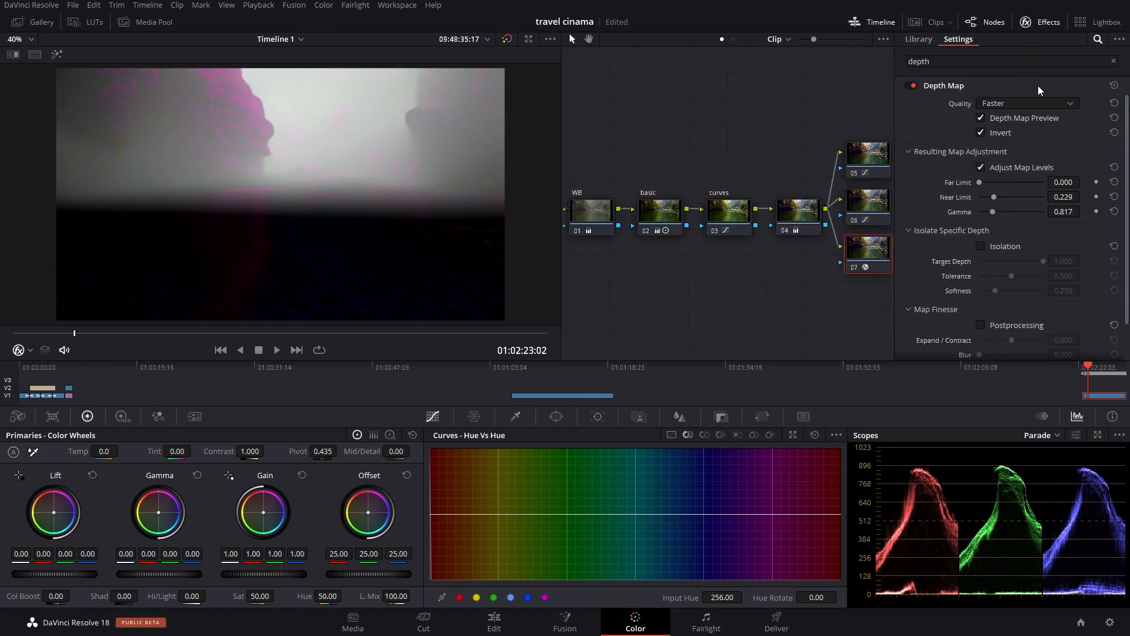
click(1053, 117)
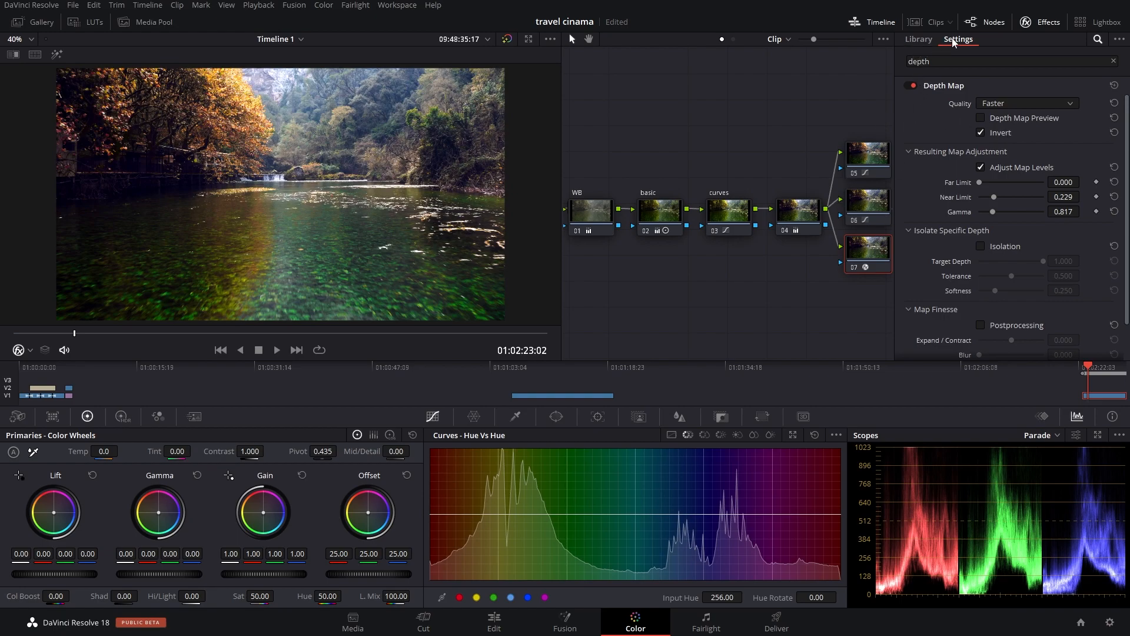
Step: Raise the master Gain of node 07 to 1.03 on all channels
click(1036, 23)
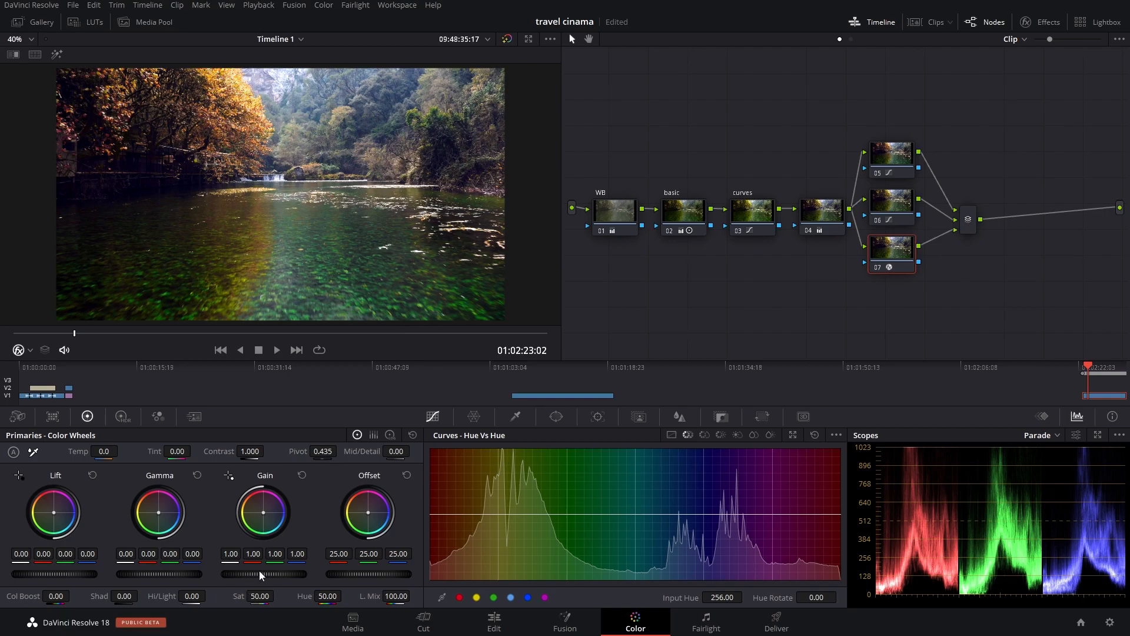
mouse_move(263, 574)
mouse_down()
mouse_move(228, 574)
mouse_move(269, 574)
mouse_up()
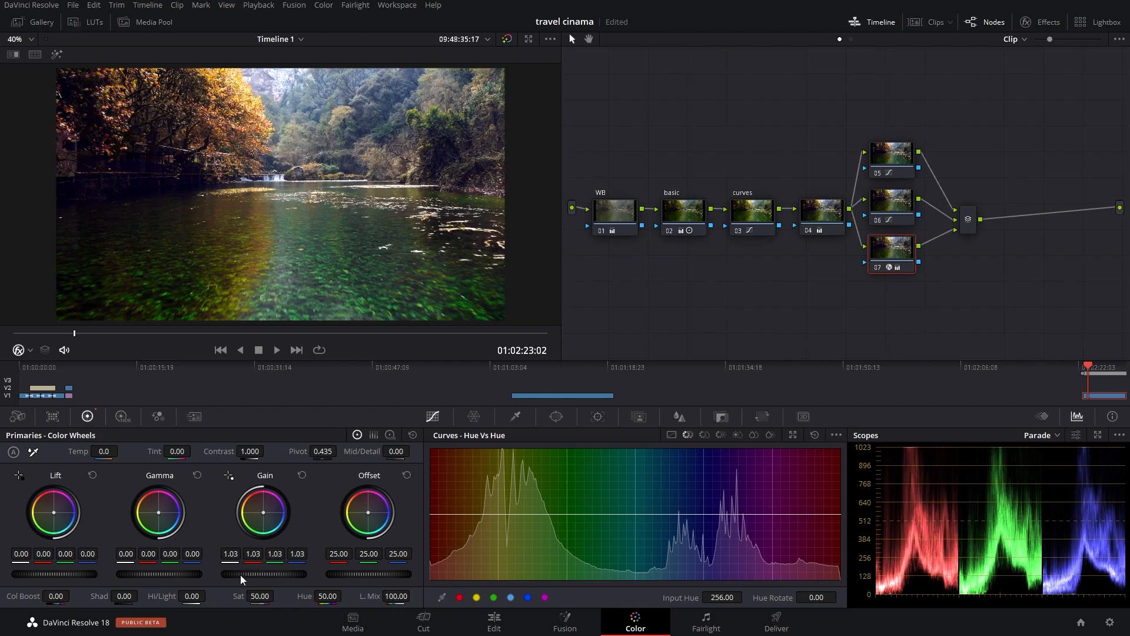
drag(80, 575, 80, 574)
Step: Move the mixer above the parallel nodes, add a serial node after it and label the new node "tone"
drag(971, 224, 958, 134)
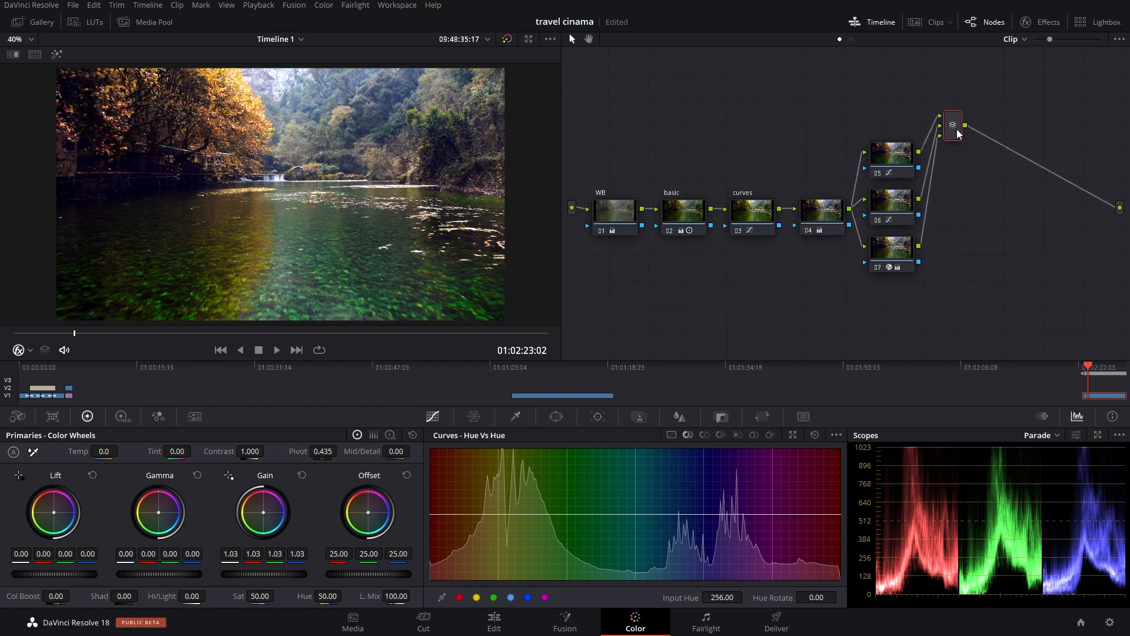
key(alt+s)
drag(1028, 135, 997, 172)
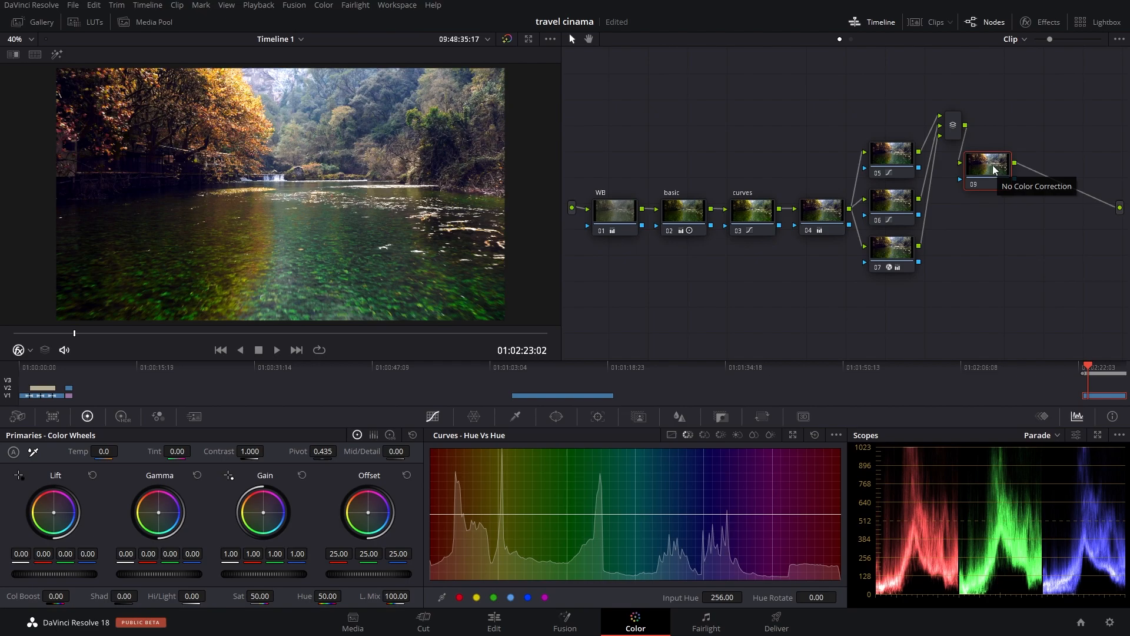
right_click(988, 162)
click(1010, 184)
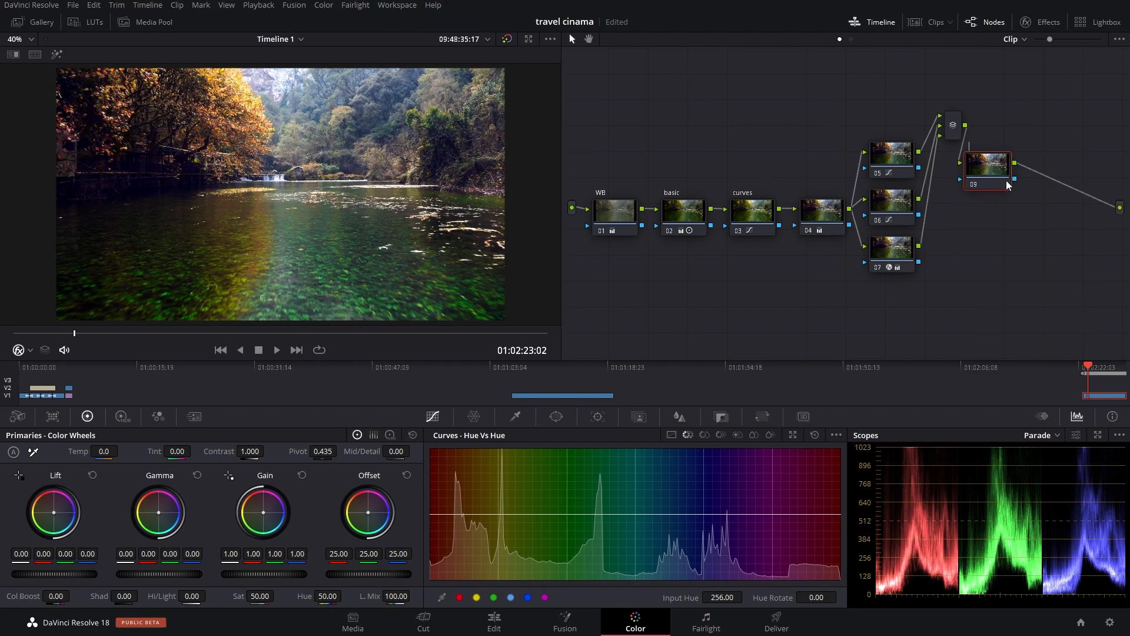
text(tone)
Step: Tint the tone node with Lift blue -0.03, Gain green 0.98 and blue 1.23, and Gamma red 0.01 and blue -0.04
drag(54, 512, 52, 512)
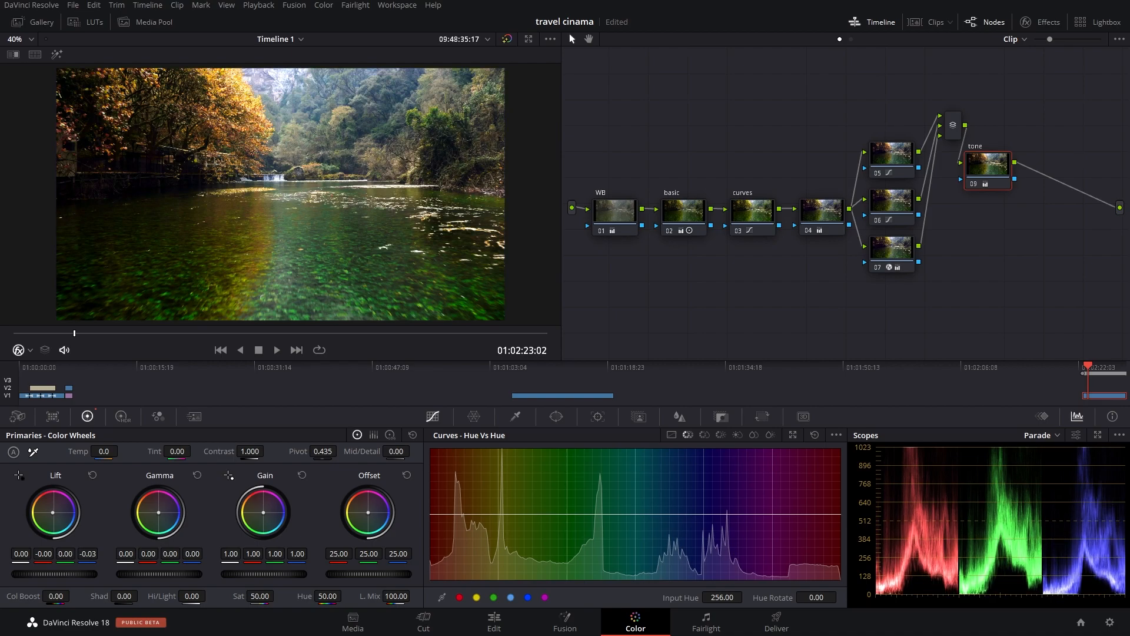
drag(259, 513, 266, 511)
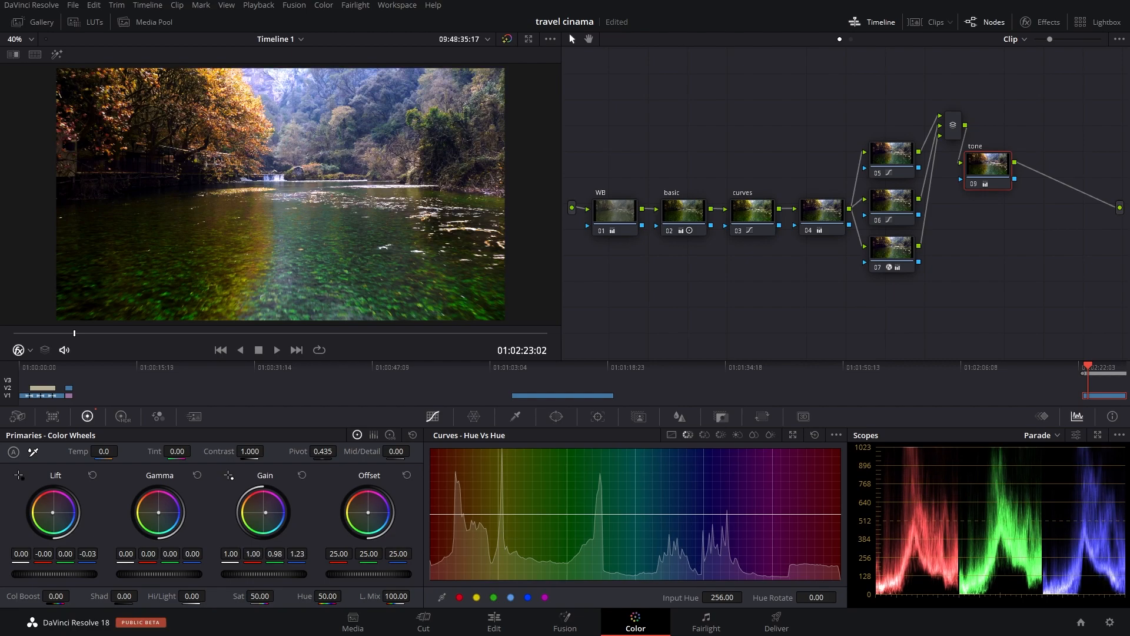
drag(159, 512, 158, 512)
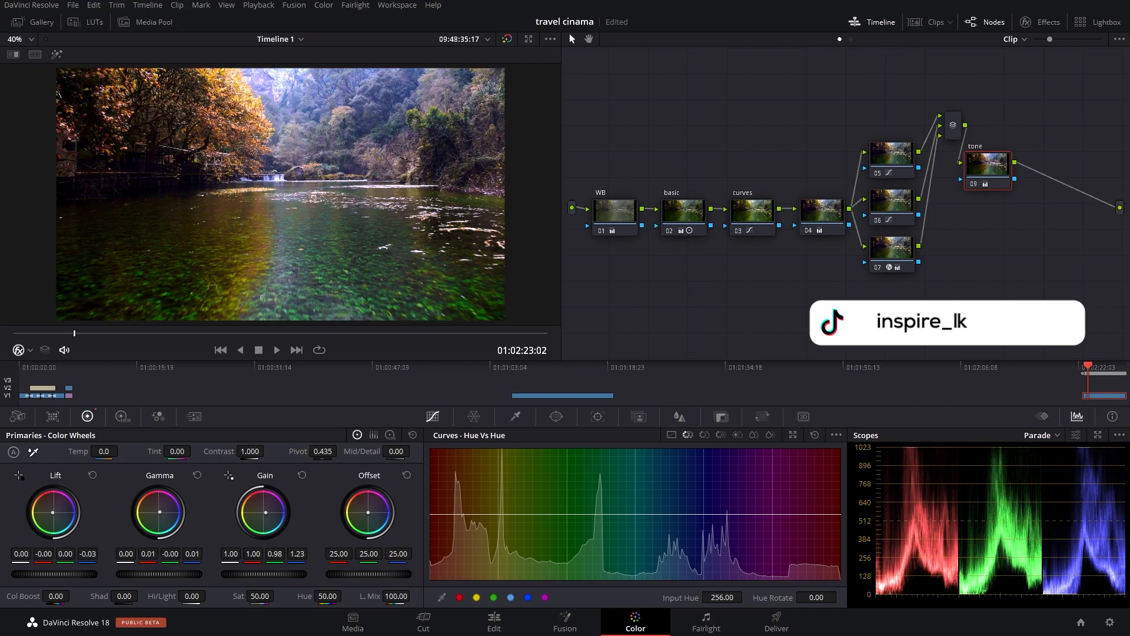
drag(160, 511, 155, 511)
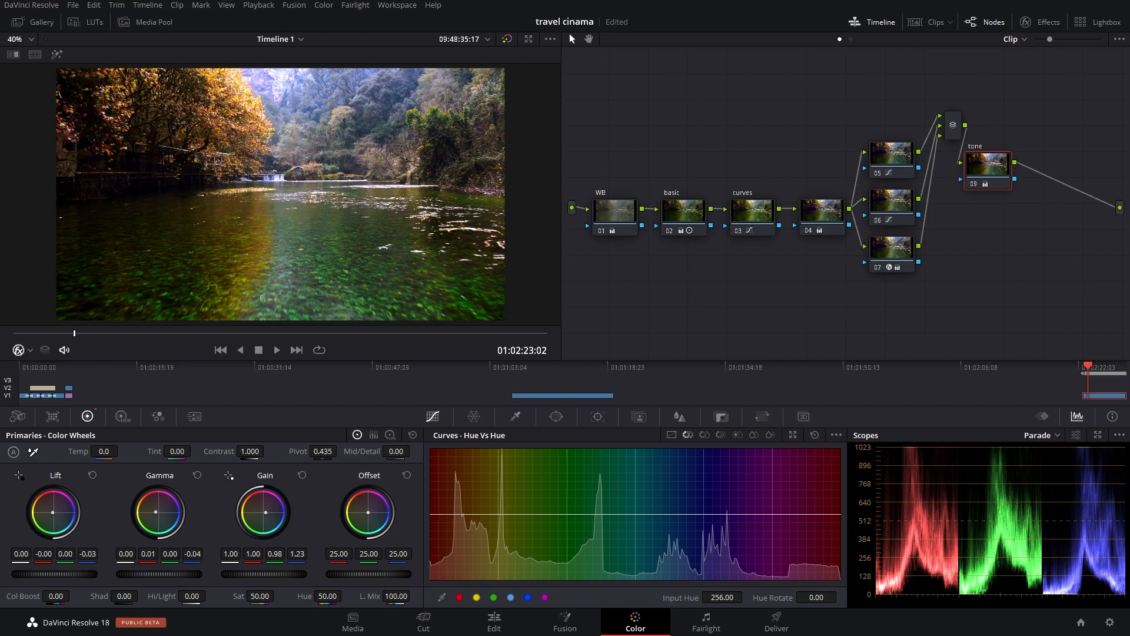
Step: Refine the tone node to Lift red -0.02, green 0.01, blue -0.04, Gain green 0.97, blue 1.29, and Gamma blue -0.05
drag(54, 512, 53, 513)
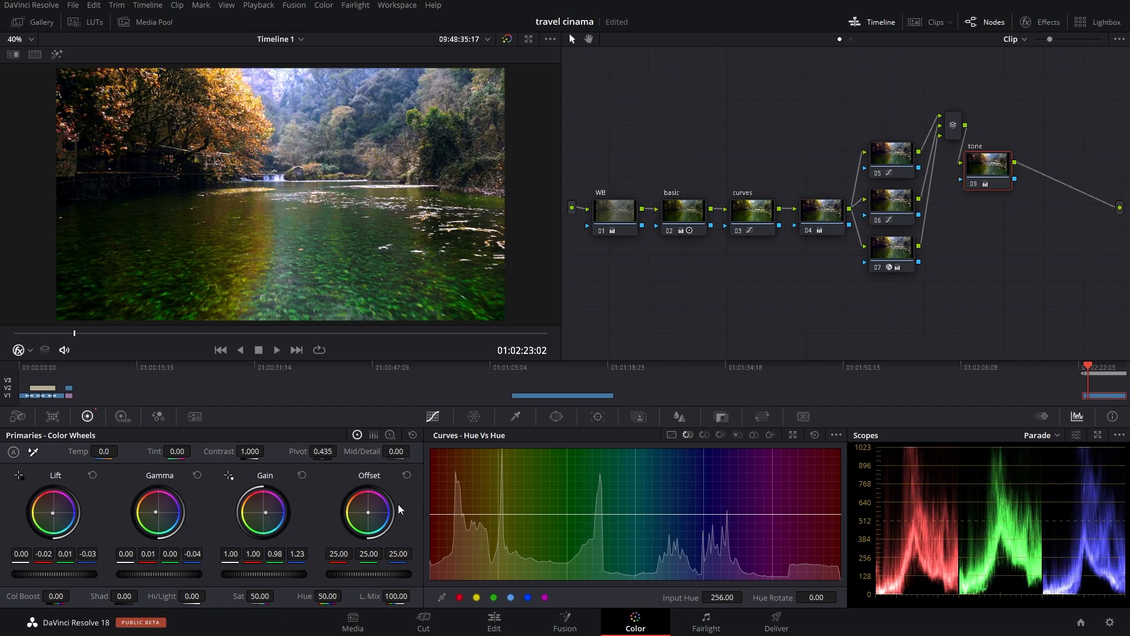
drag(272, 514, 274, 517)
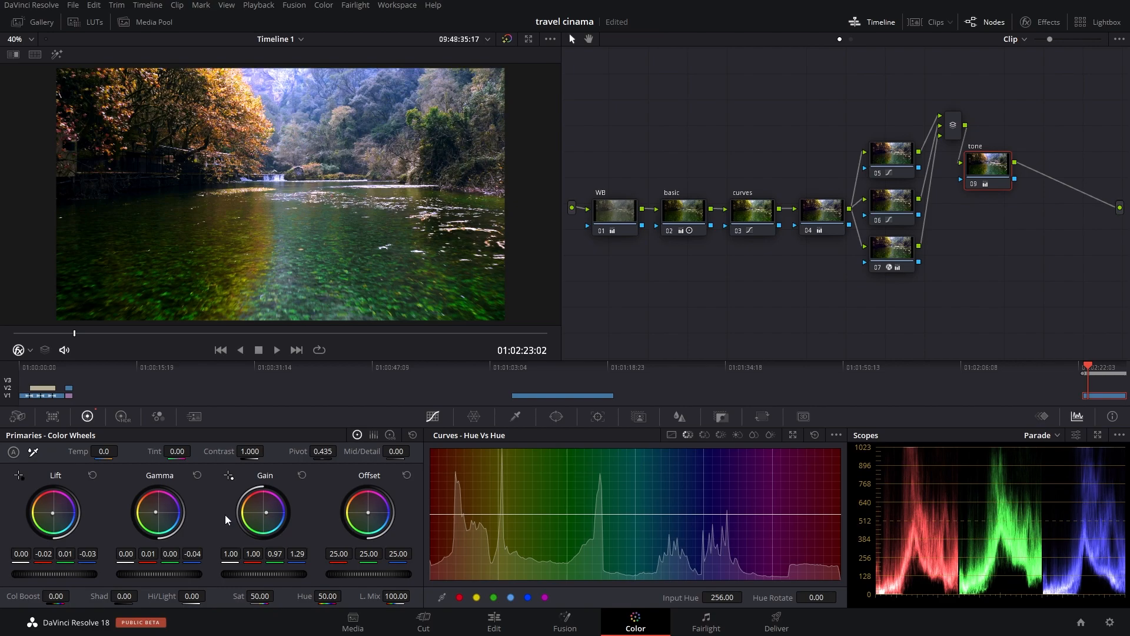
drag(155, 512, 155, 511)
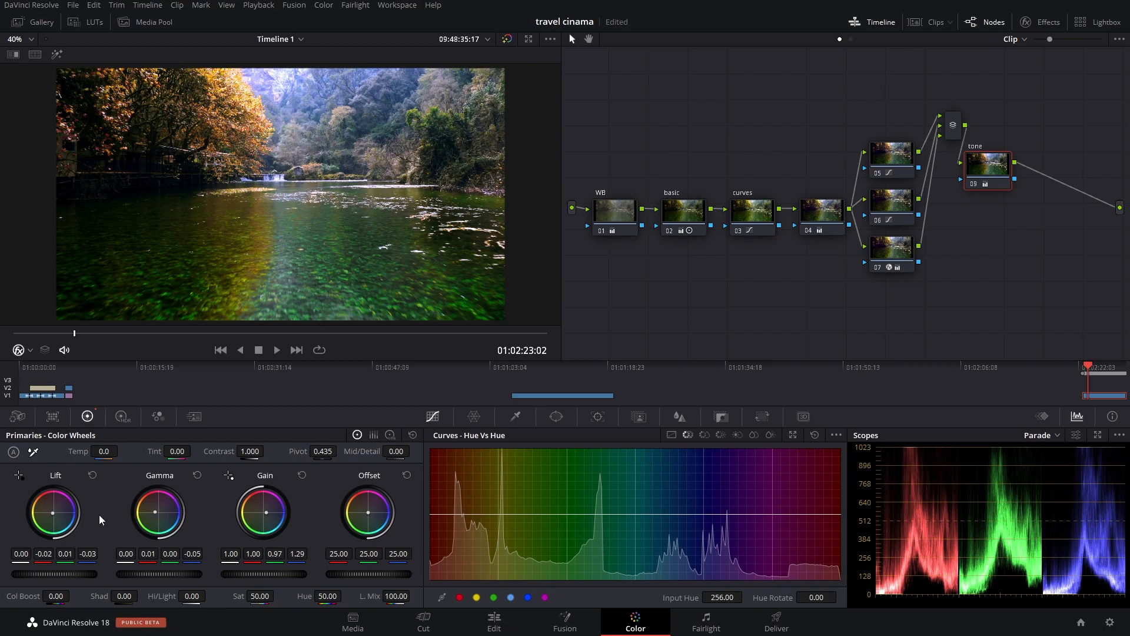
drag(52, 512, 52, 513)
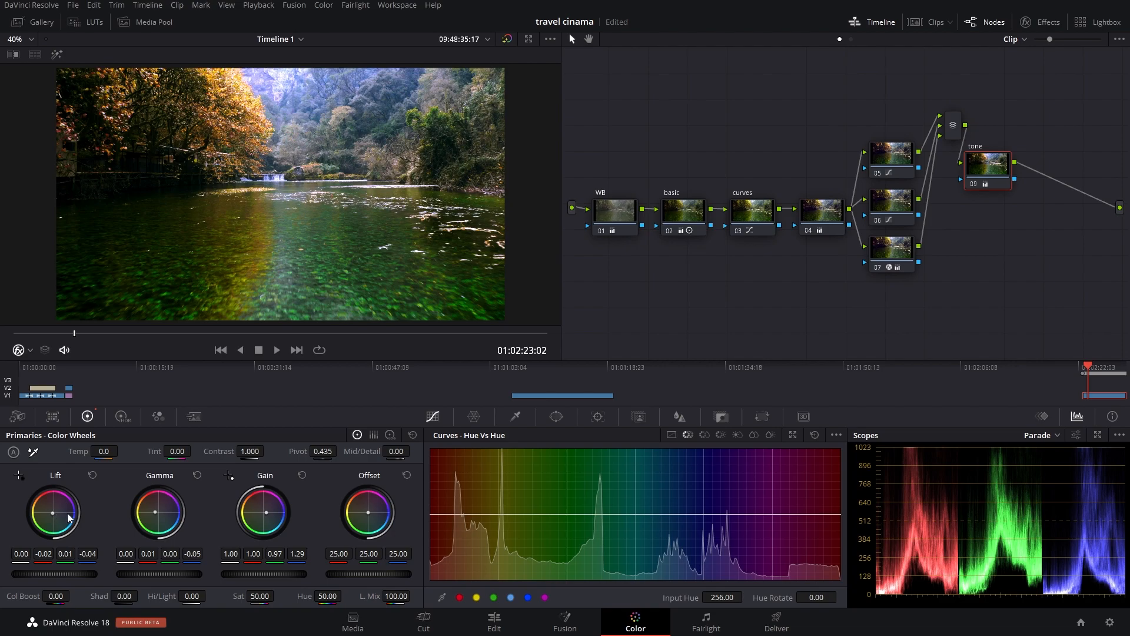
Step: Add a serial node after the tone node and place it directly beneath
key(alt+s)
drag(1063, 181, 994, 231)
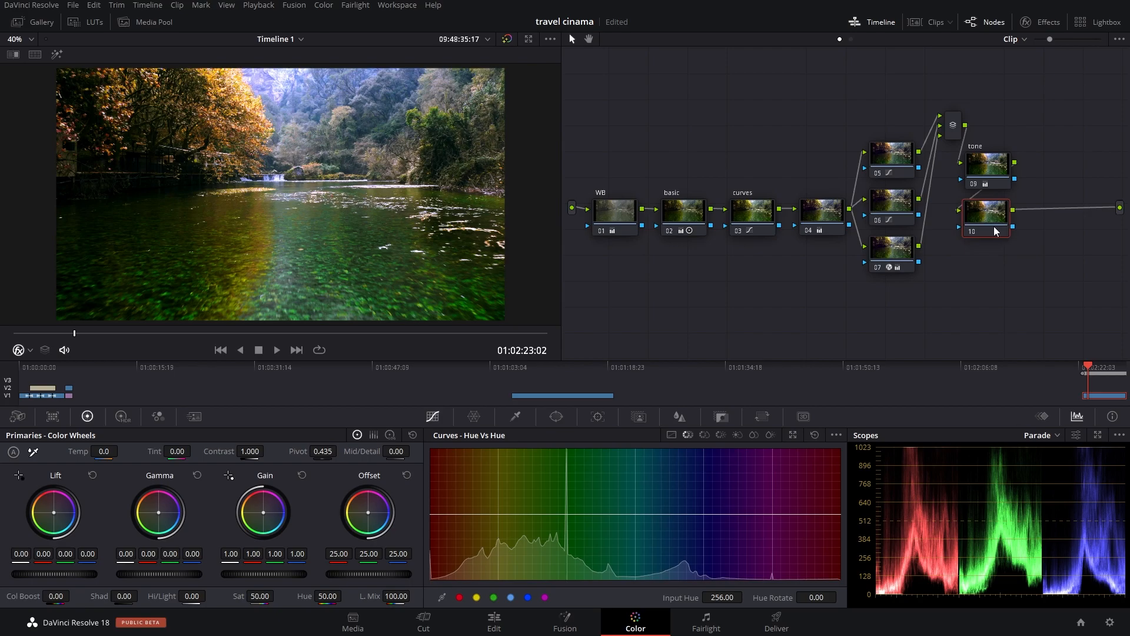
Step: Search the effects library for "gl" and apply the Glow effect to node 07
click(1043, 23)
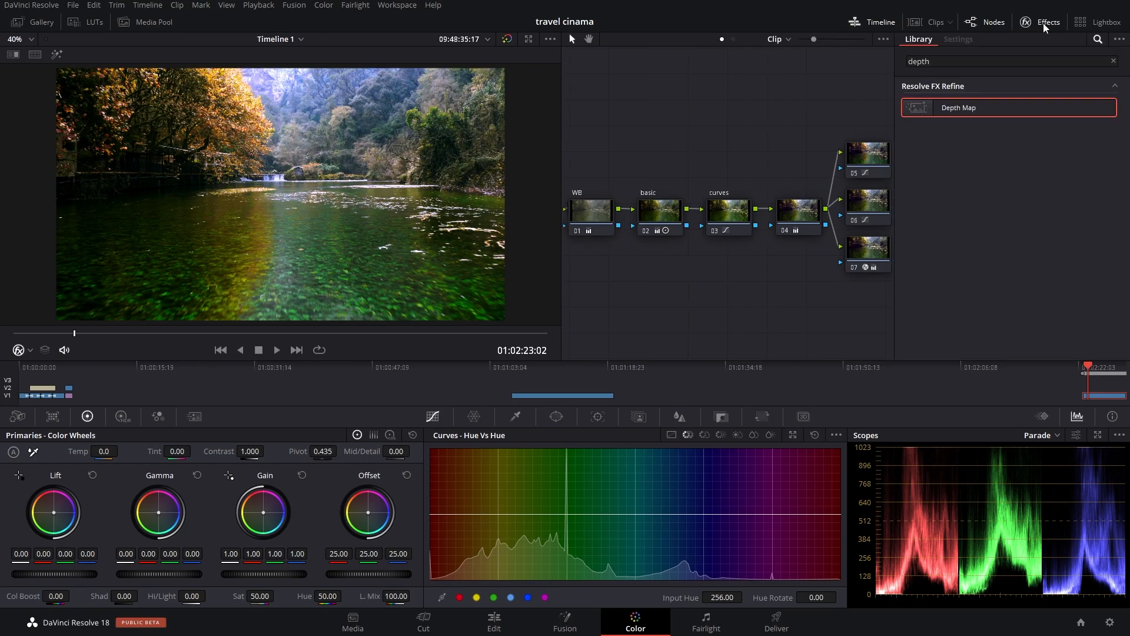
click(927, 62)
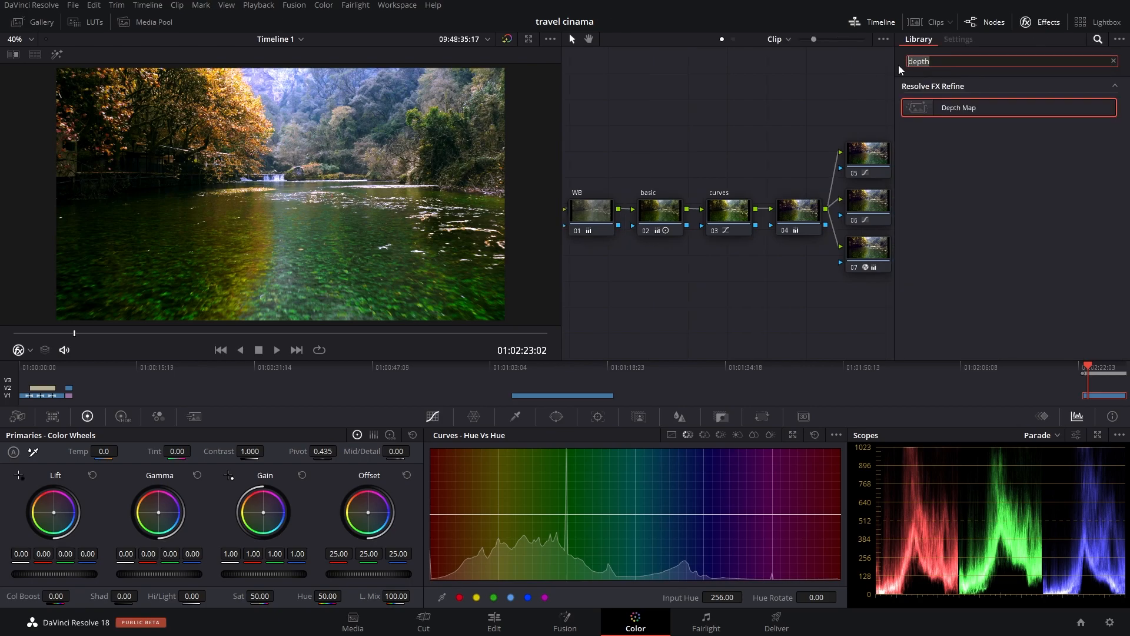
text(gl)
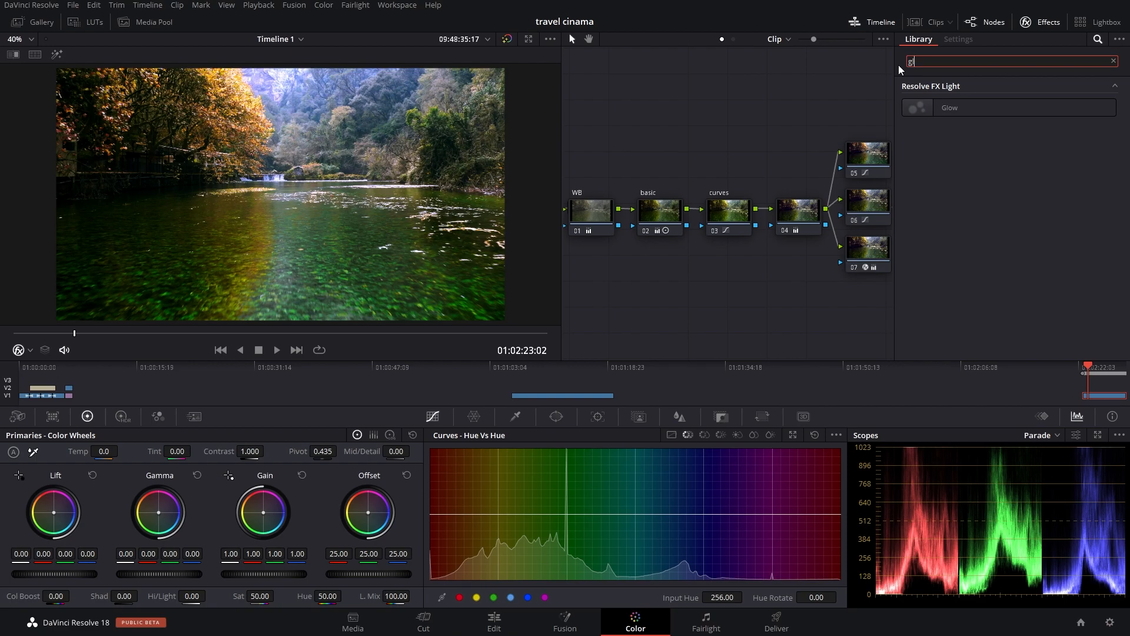
drag(950, 110, 863, 253)
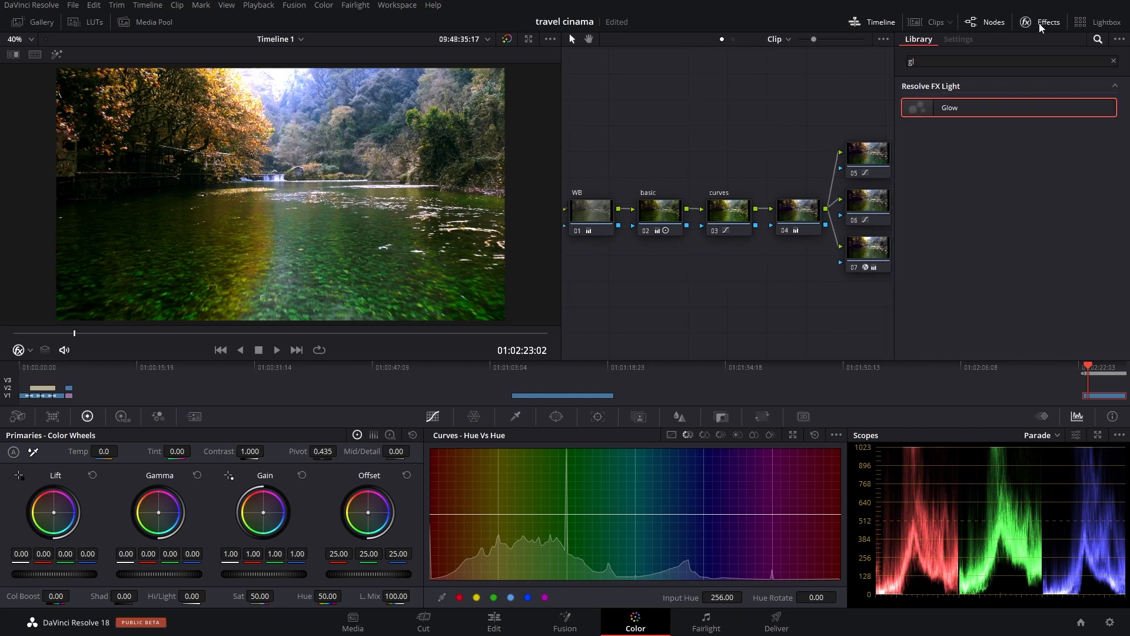
Step: Set node 07's Glow to Shine Threshold 0.789, Spread 0.312, H/V Ratio -0.743, Relative Spread red 1.009, green 2.000, blue 0.716 and Gain 0.165
click(859, 252)
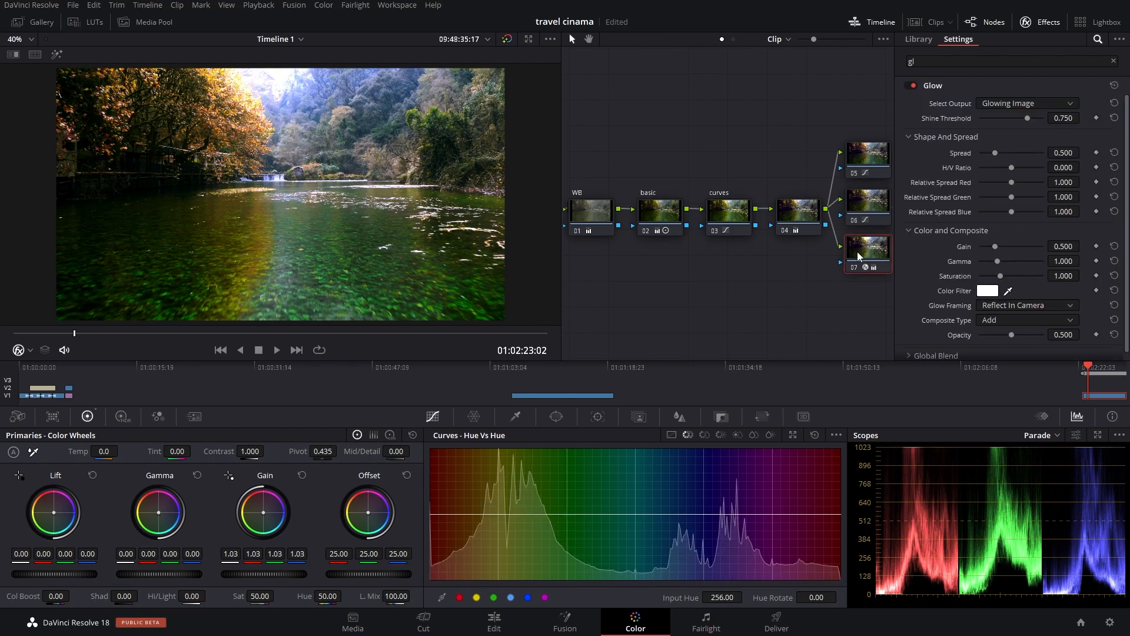
drag(1027, 119, 984, 245)
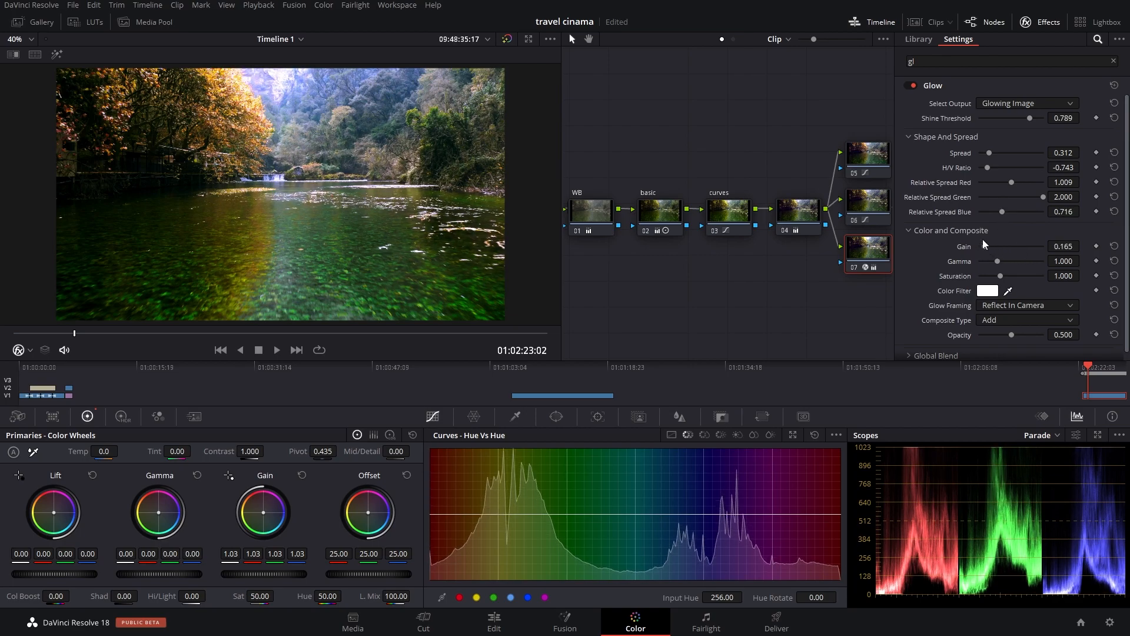
Step: Compare the image with node 07's glow disabled and enabled, and close the effects library
key(ctrl+d)
key(ctrl+d)
key(ctrl+d)
Step: Select all nodes in the graph and compare the ungraded clip with the full grade
key(ctrl+d)
click(1041, 23)
drag(611, 119, 1089, 281)
key(ctrl+d)
key(ctrl+d)
key(ctrl+d)
key(ctrl+d)
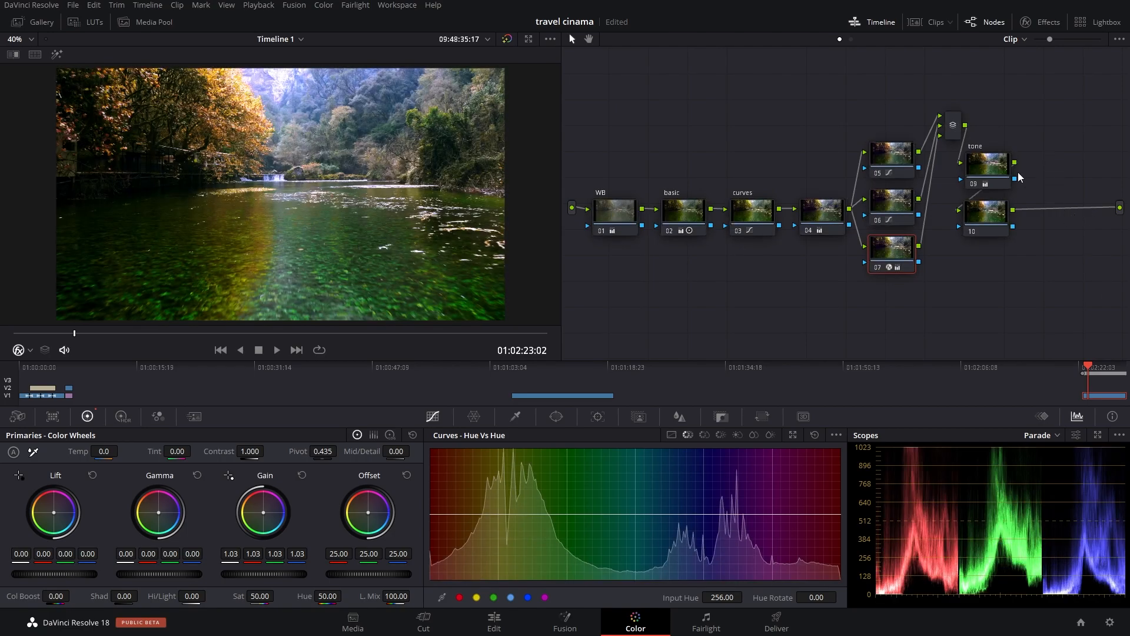
Step: Lower the tone node's Lift to -0.01 overall, and set Shadows to 34.50 and Highlights to -69.50
click(978, 186)
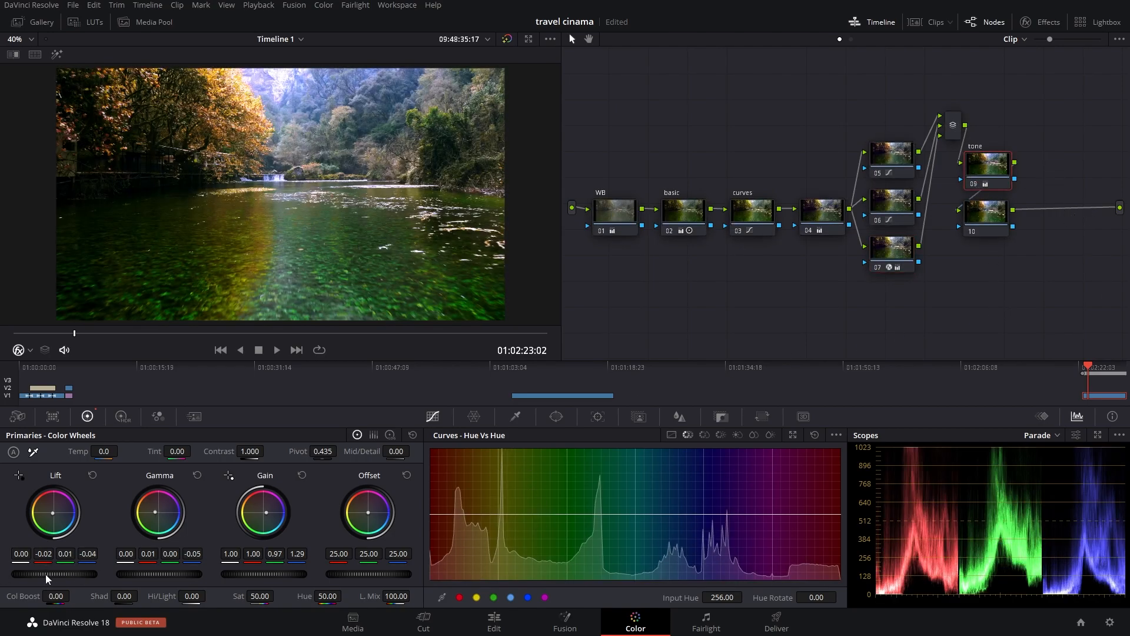
drag(54, 574, 51, 574)
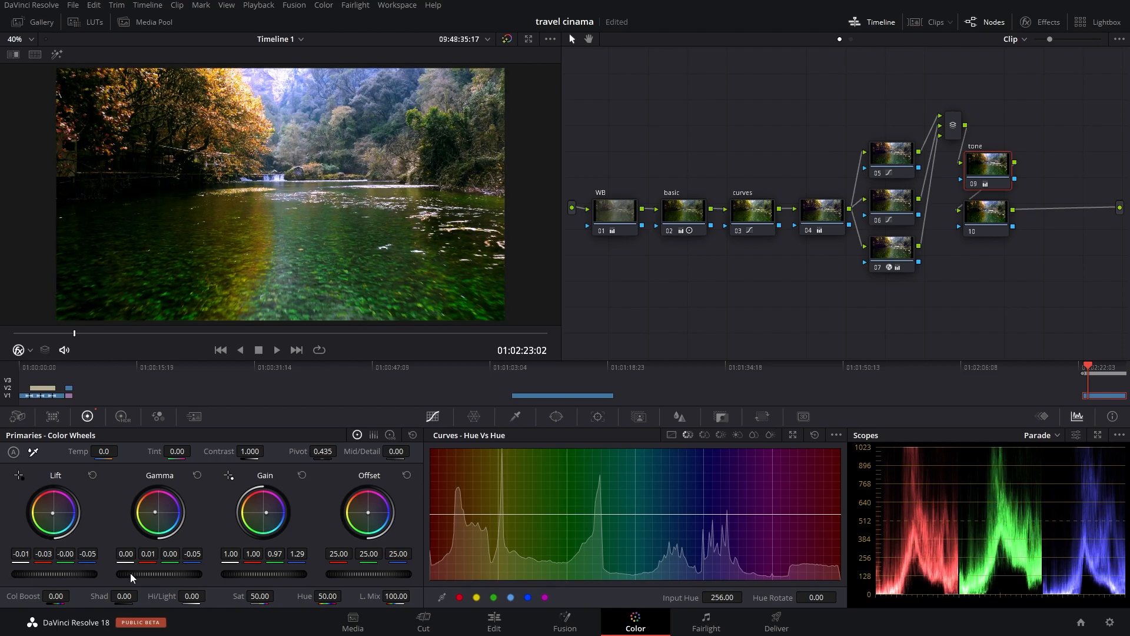
drag(207, 596, 142, 596)
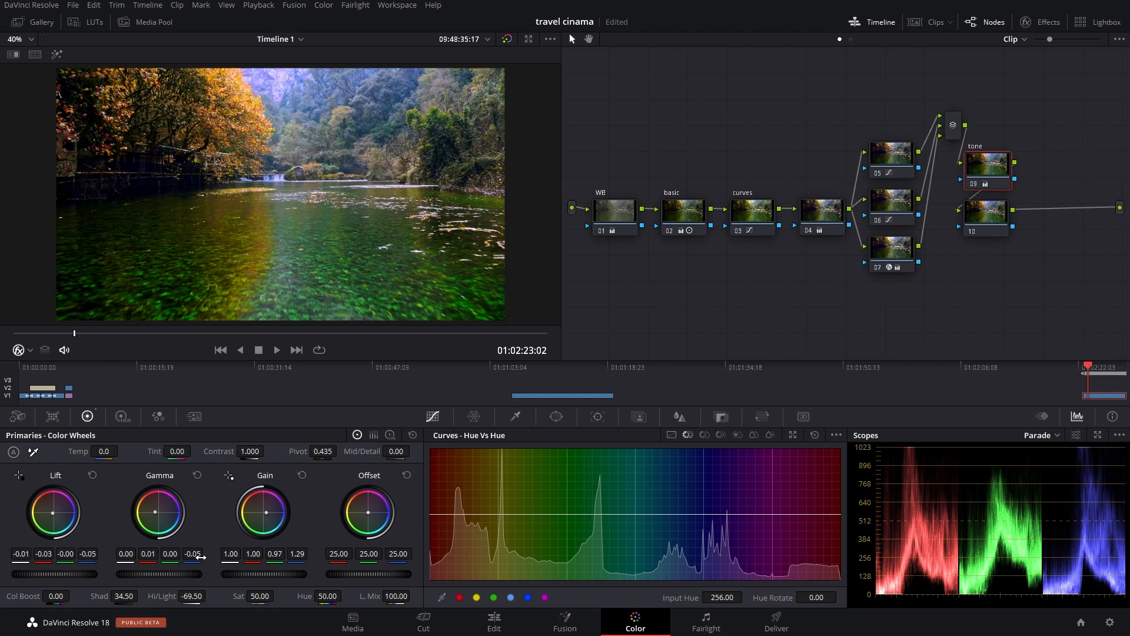
Step: Refine the tone node to Gain red 0.96, blue 1.41; Gamma red -0.01, green 0.01, blue -0.06; Lift red -0.02, blue -0.07; Shadows 47.50, Highlights -58.50
drag(267, 512, 276, 512)
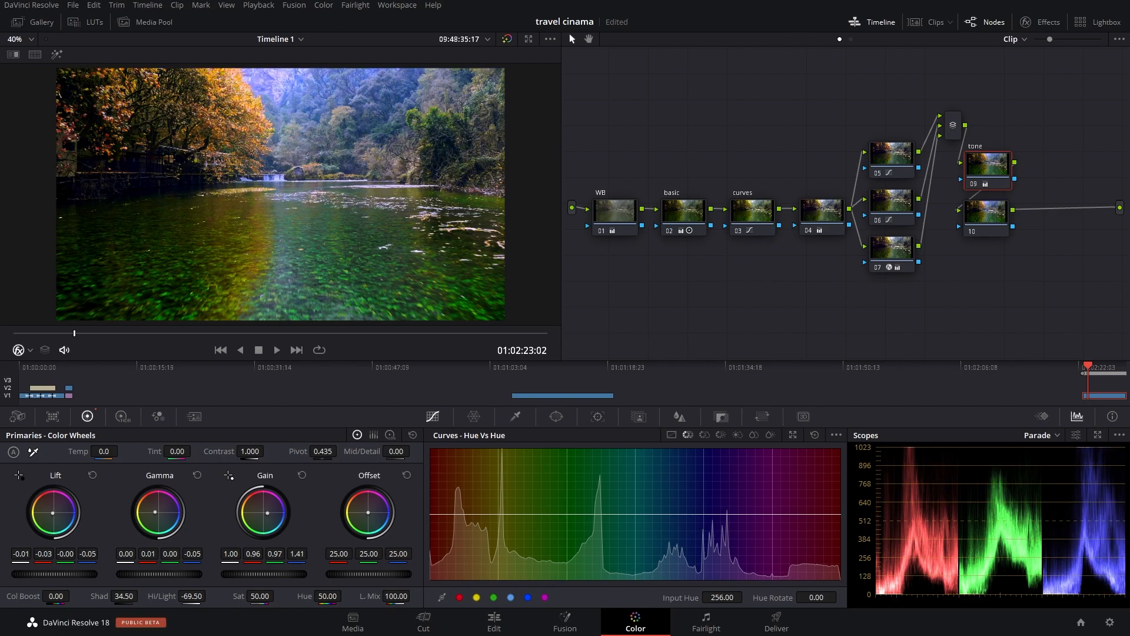
drag(154, 511, 155, 511)
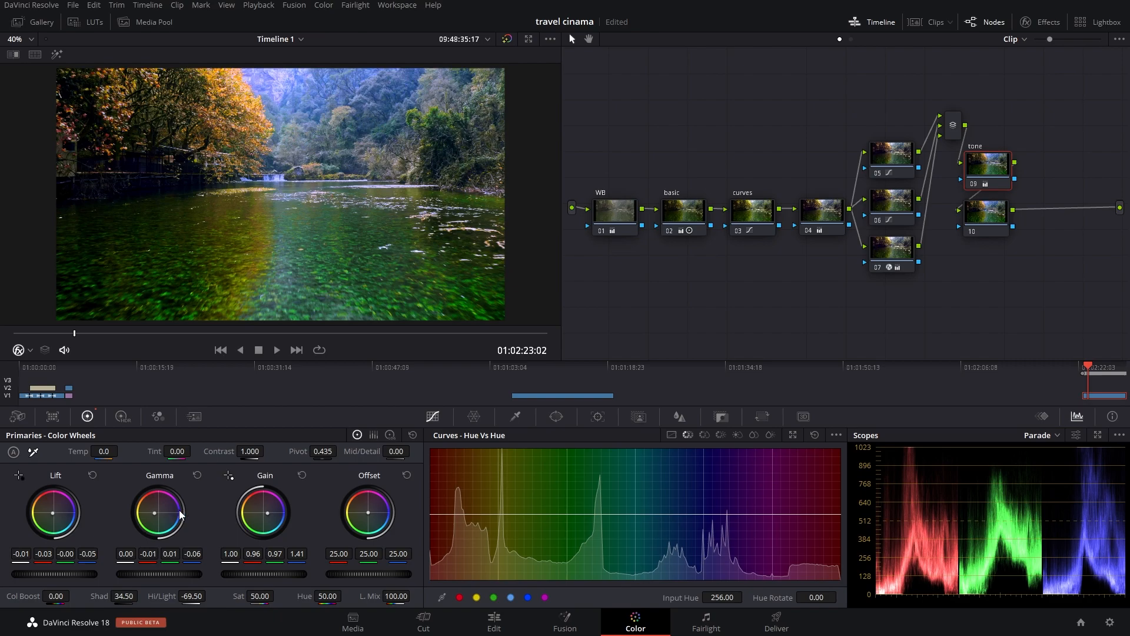
drag(52, 513, 51, 513)
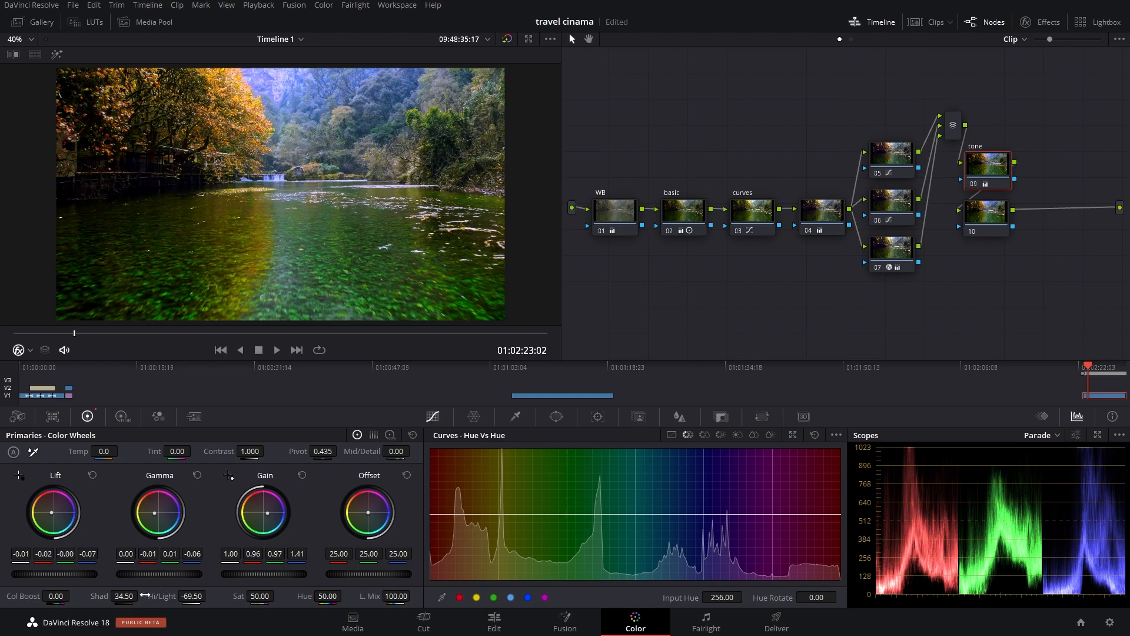
drag(126, 597, 209, 594)
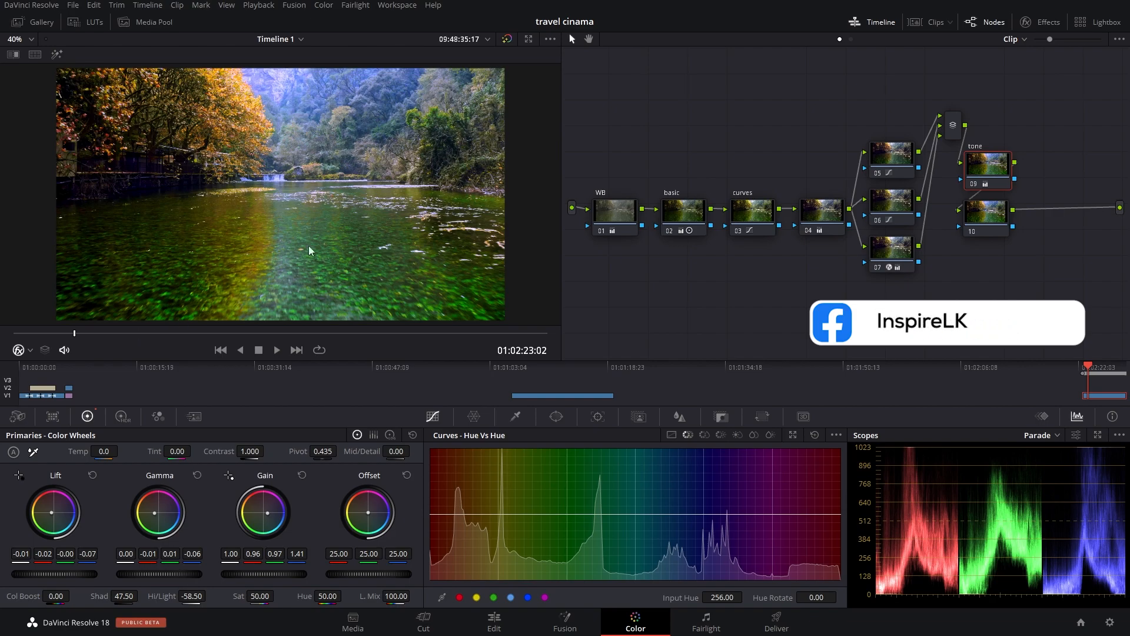
Step: Check the refined tone by switching the entire set of grading nodes off and on
drag(619, 112, 1011, 292)
key(ctrl+d)
key(ctrl+d)
key(ctrl+d)
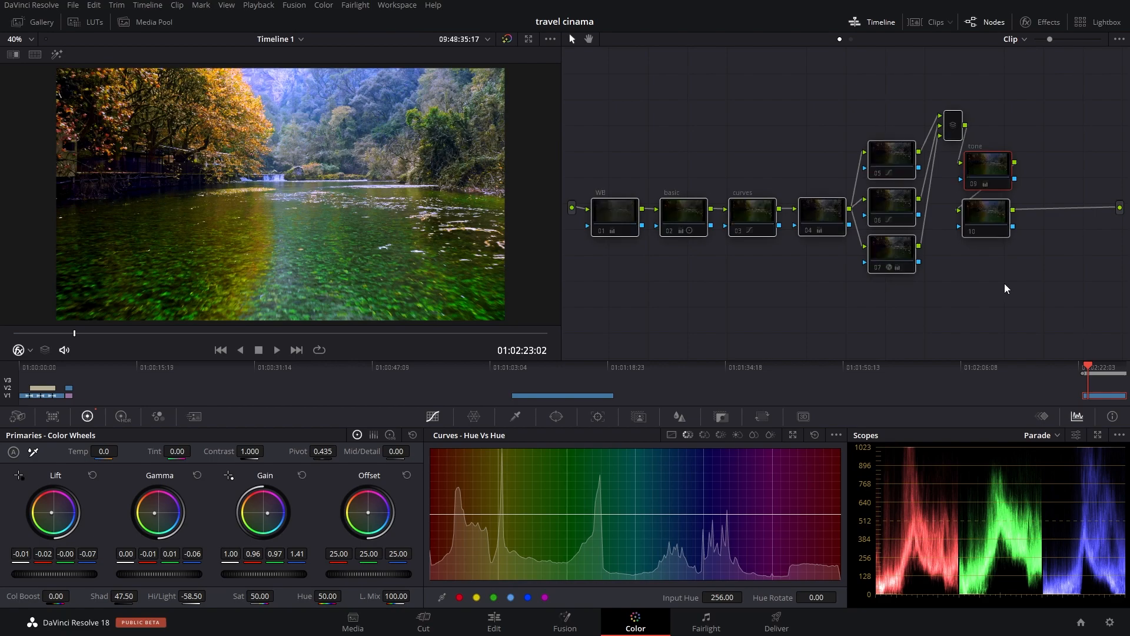
key(ctrl+d)
key(ctrl+d)
key(ctrl+d)
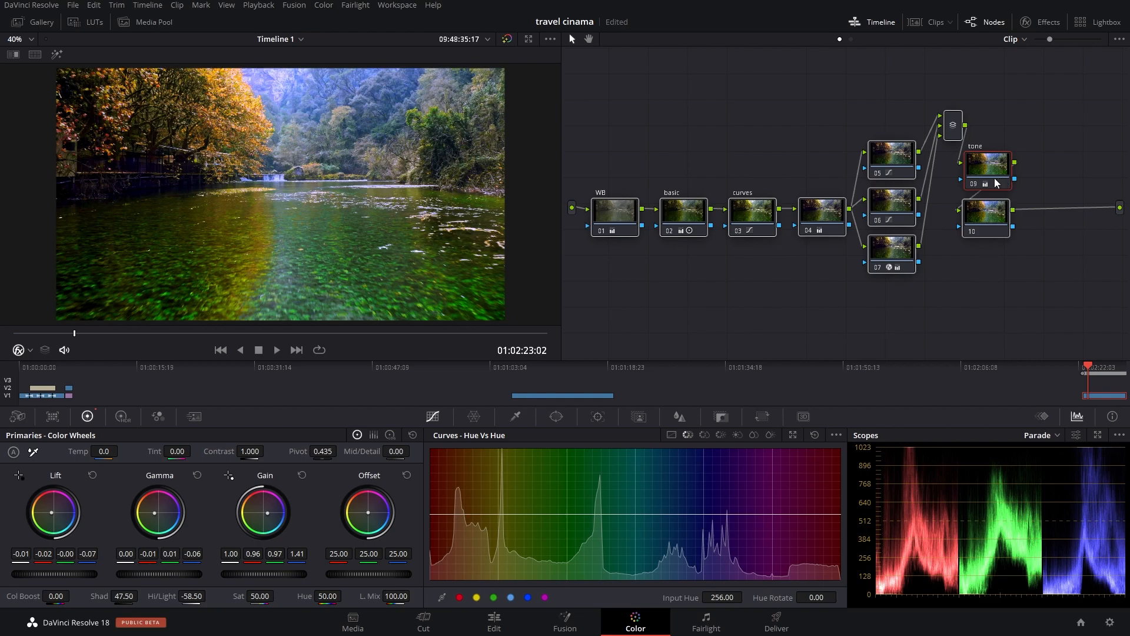
Step: Brighten the basic node with Gain 1.31 and Lift -0.03 on all channels, and set Contrast to 1.322
click(680, 213)
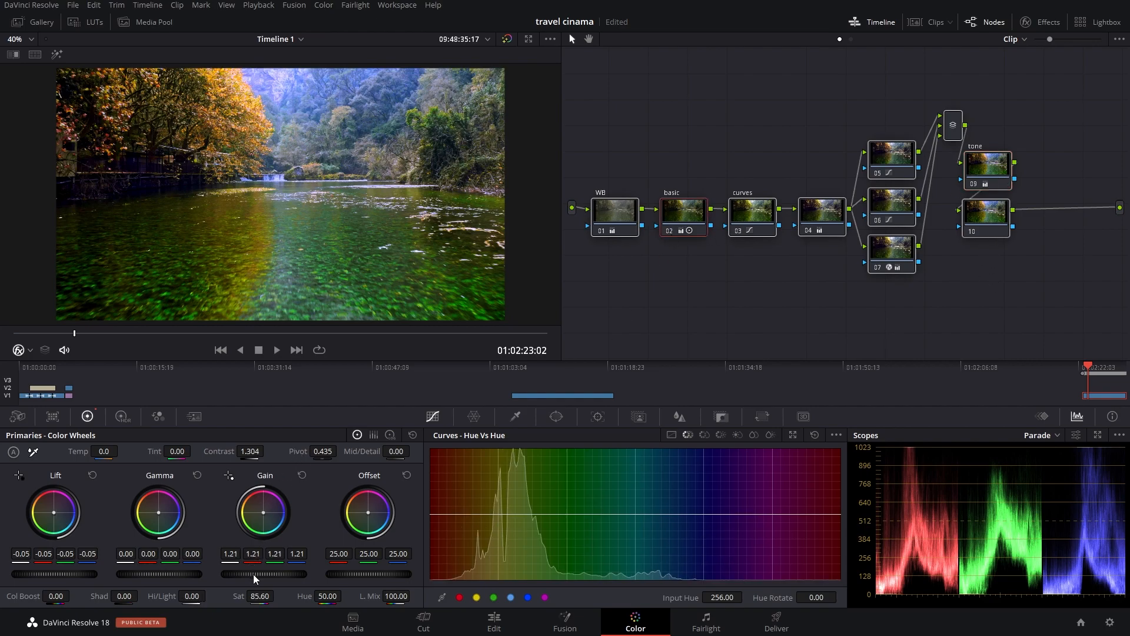
drag(264, 574, 276, 574)
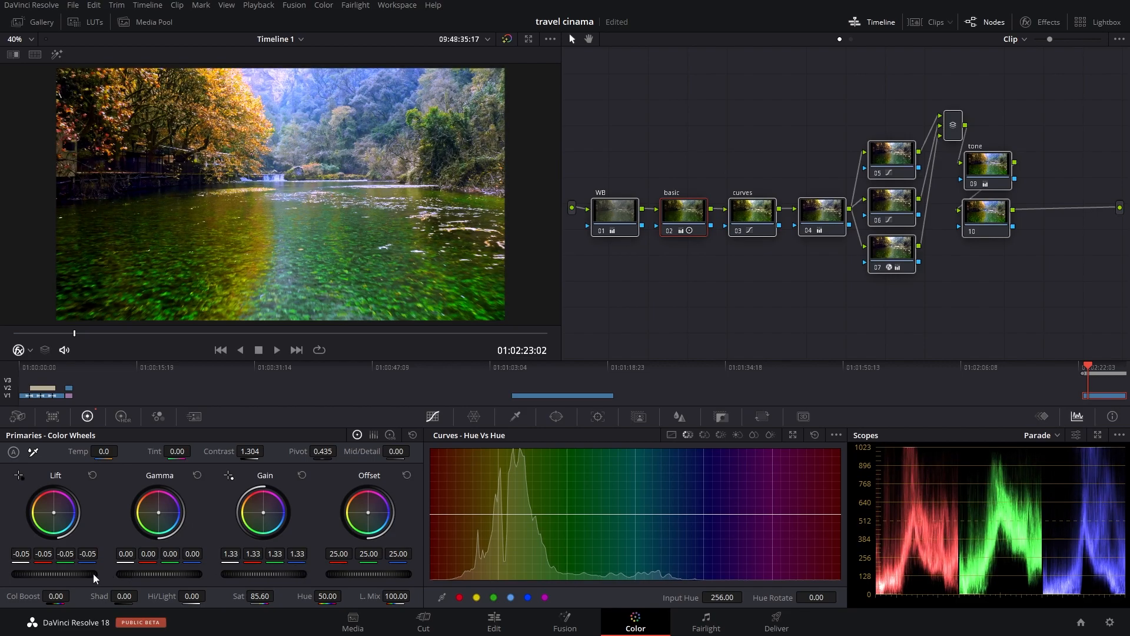
drag(42, 573, 49, 573)
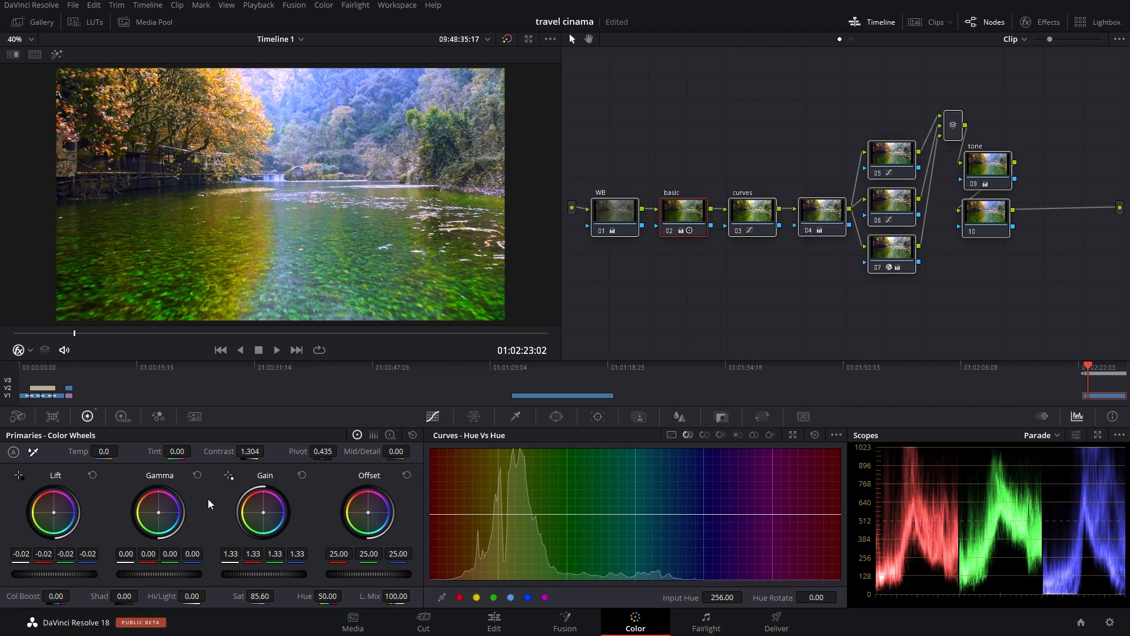
mouse_move(252, 454)
mouse_down()
mouse_move(266, 454)
mouse_move(257, 454)
mouse_up()
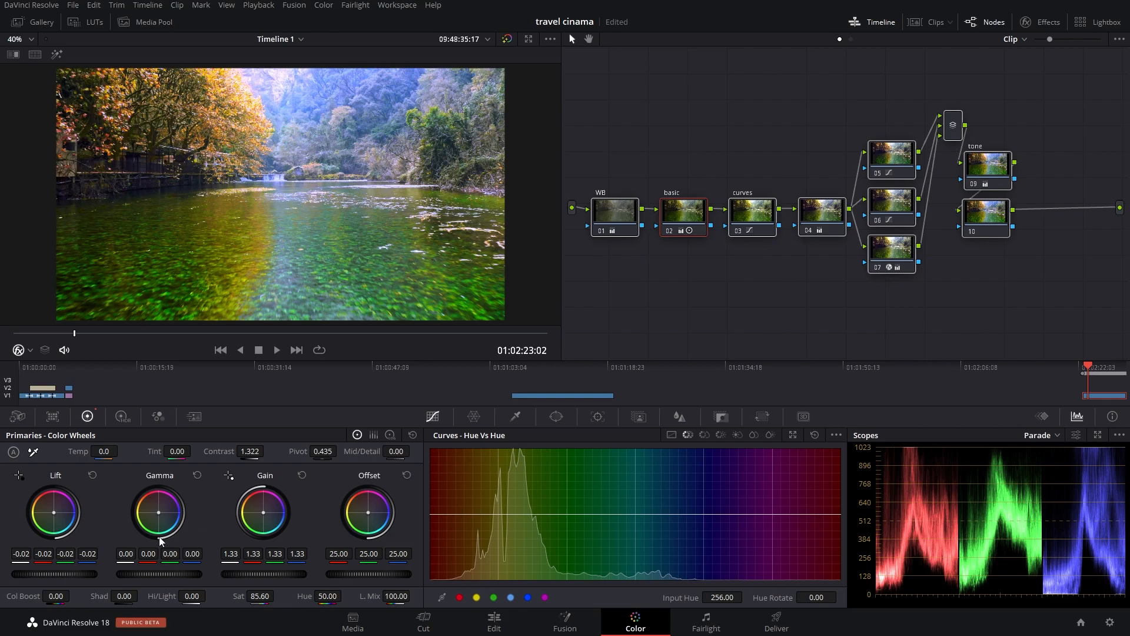
drag(72, 574, 70, 574)
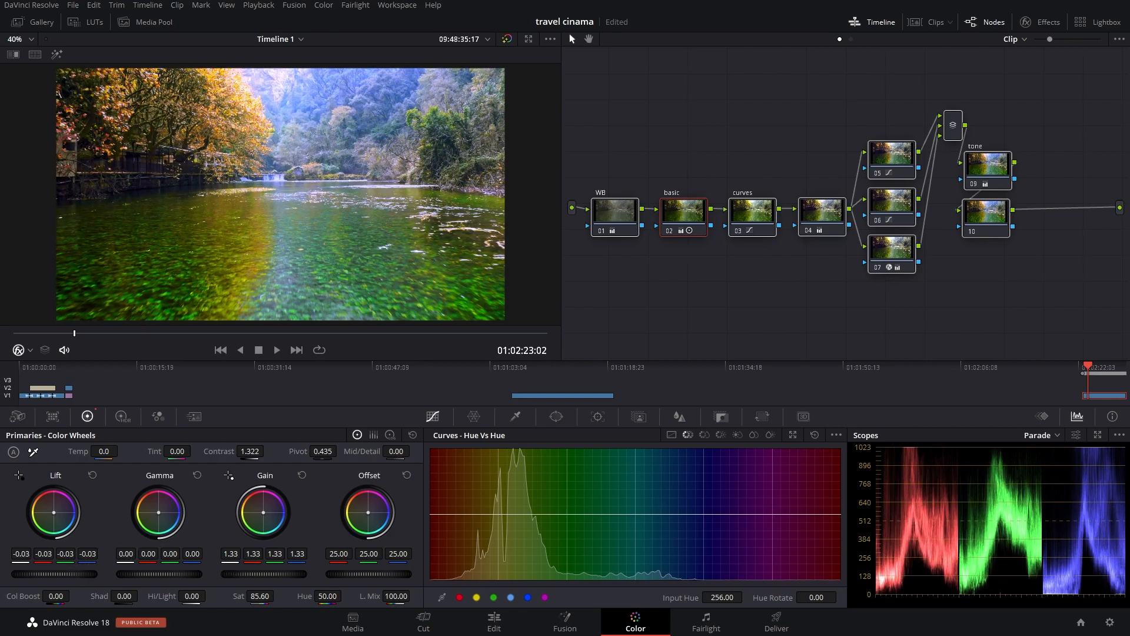
drag(263, 574, 261, 574)
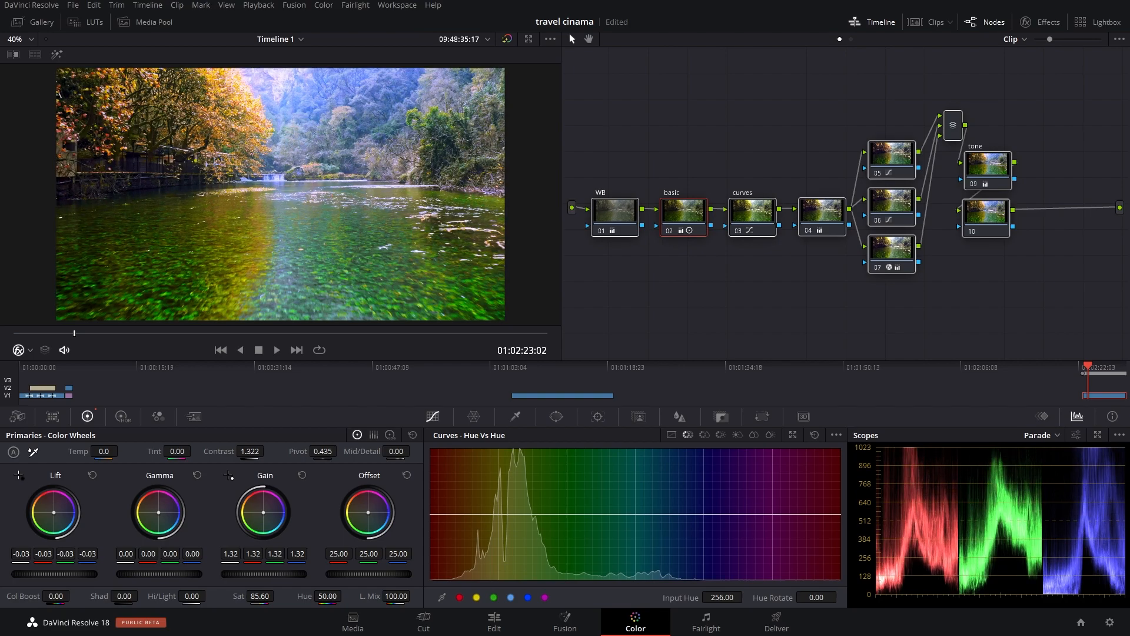
Step: Play the graded clip briefly, and compare the frame with all grading nodes disabled and enabled
key(space)
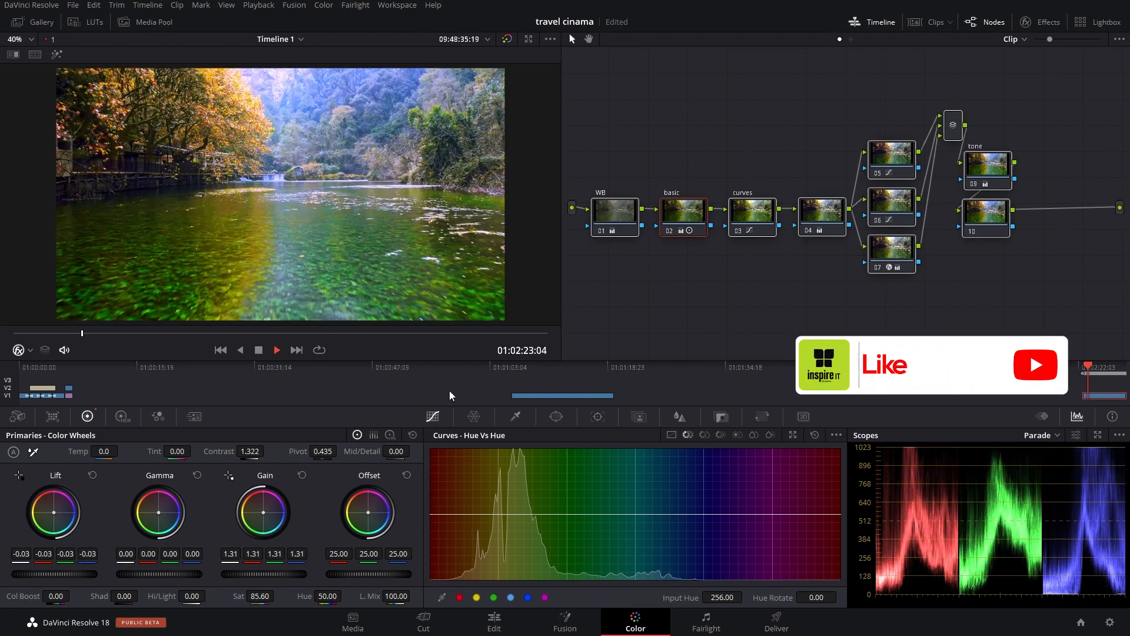
key(space)
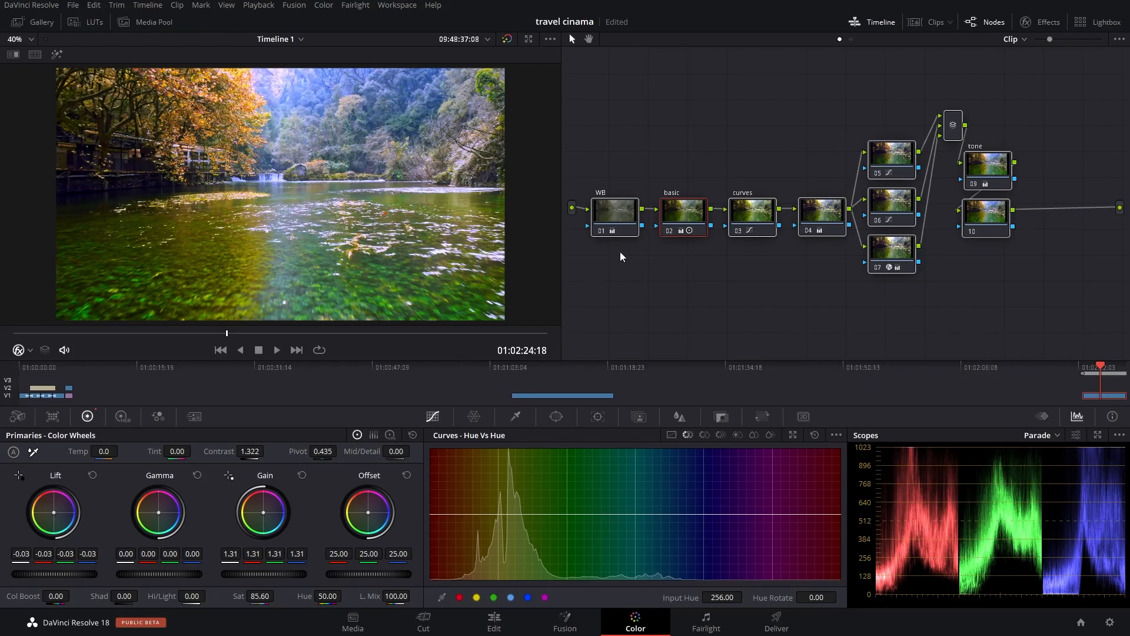
drag(597, 145, 1005, 265)
key(ctrl+d)
key(ctrl+d)
key(ctrl+d)
key(ctrl+d)
key(ctrl+d)
key(ctrl+d)
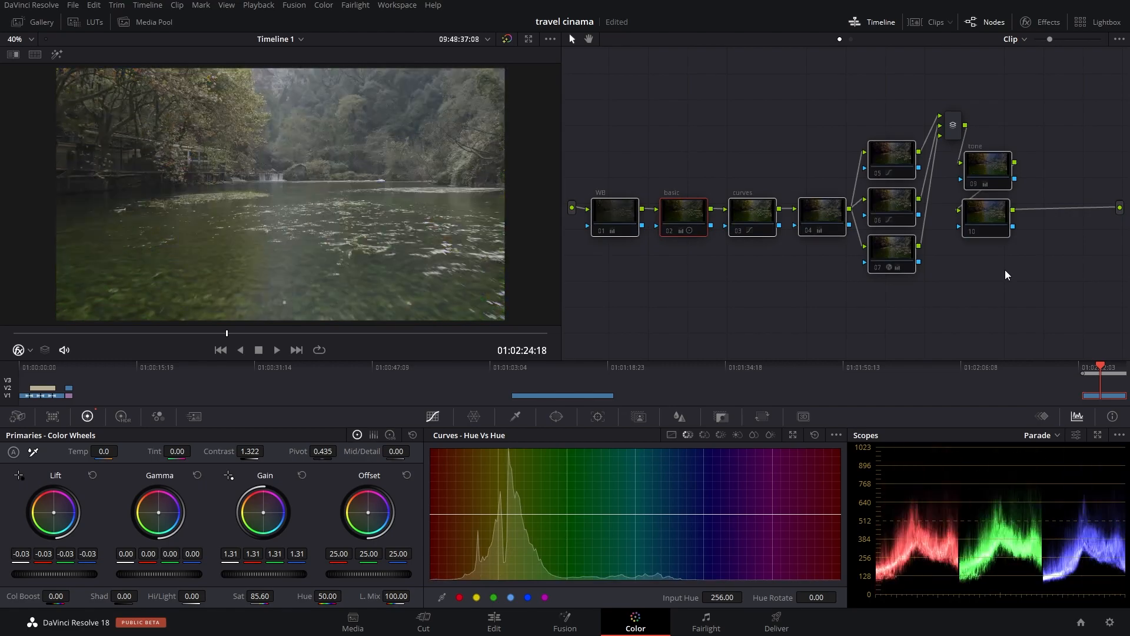
key(ctrl+d)
key(ctrl+d)
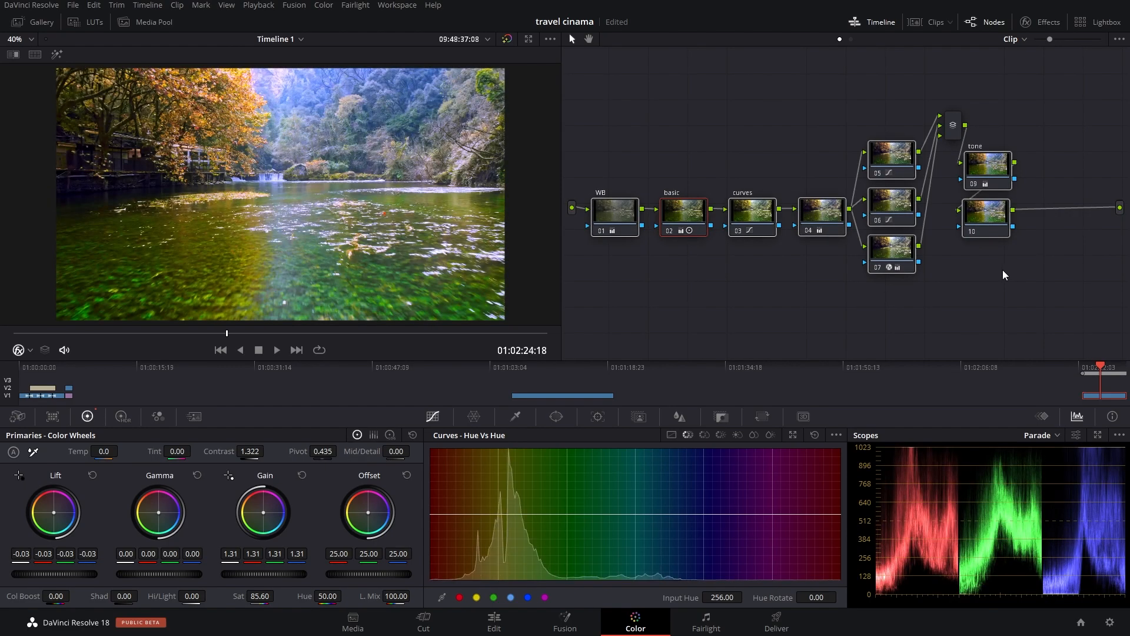
Step: Add a serial node after node 10, place it directly beneath, and reposition the column from the tone node down
click(985, 229)
drag(985, 227, 1000, 221)
click(996, 253)
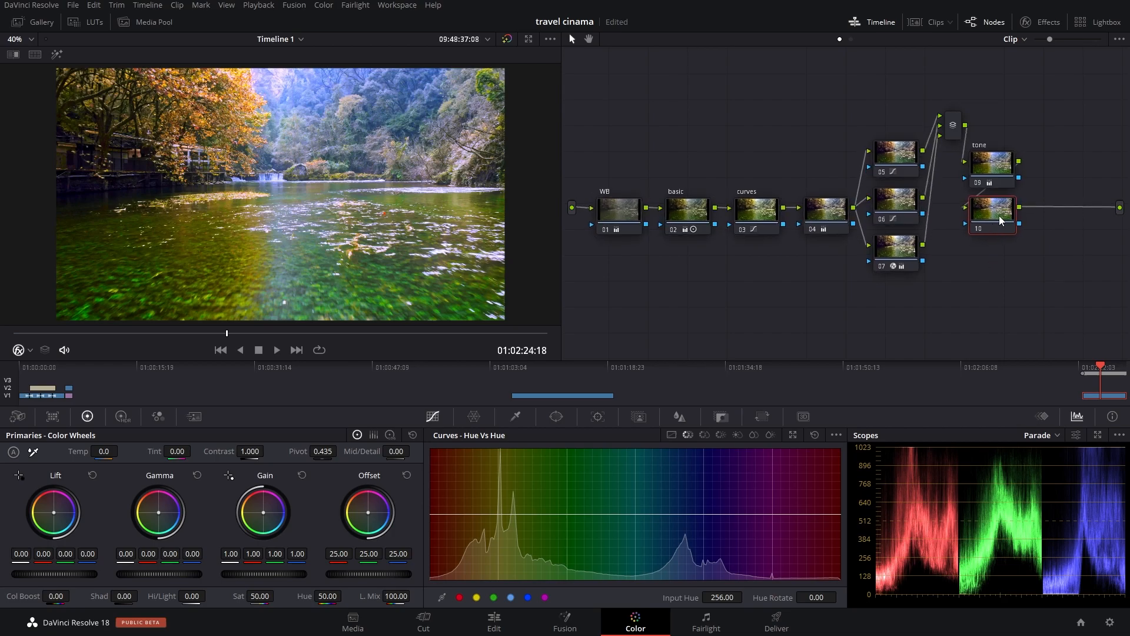
key(alt+s)
drag(1060, 221, 991, 264)
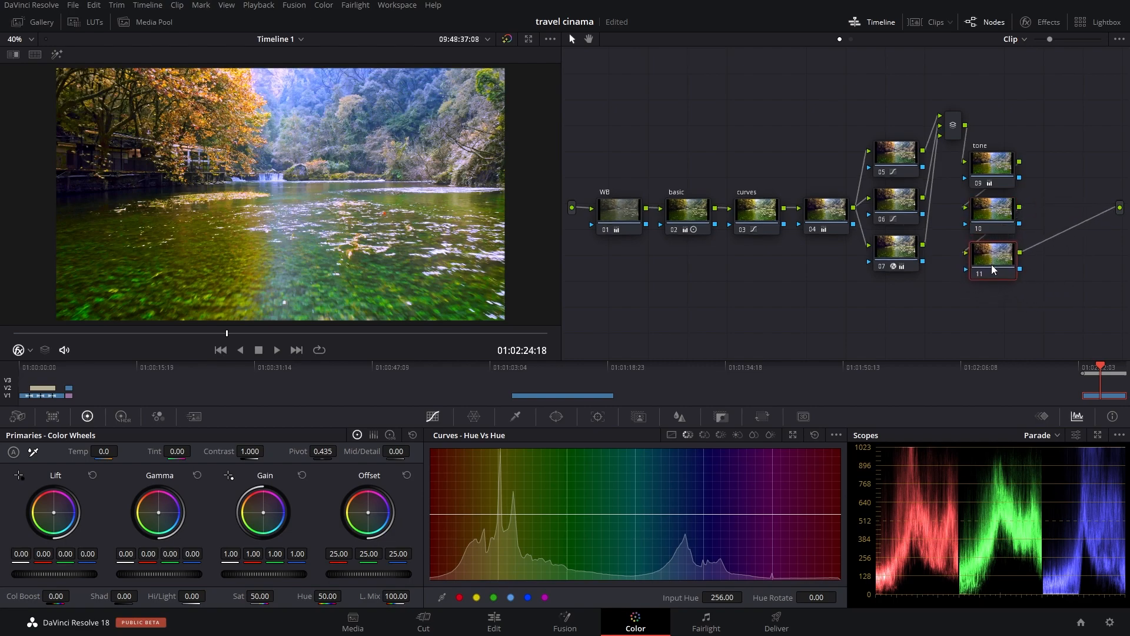
drag(1007, 119, 1014, 242)
click(1019, 290)
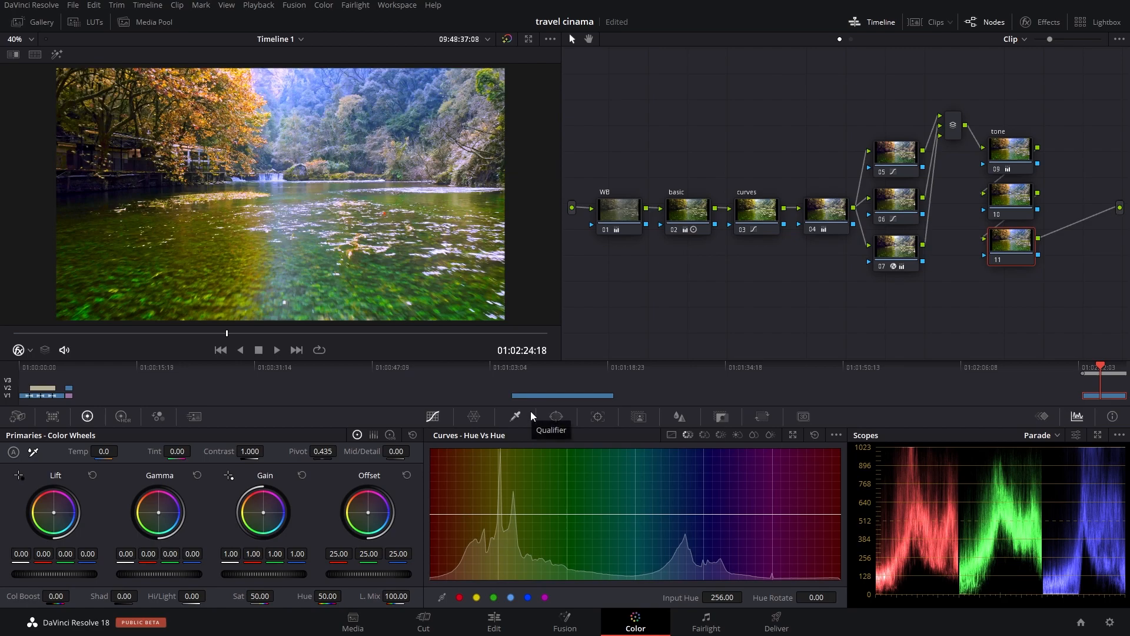
Step: In node 11's Color Warper, set the hue and saturation grid resolution to 16 and shift a near-centre point to Hue 0.42, Sat 0.25
click(475, 417)
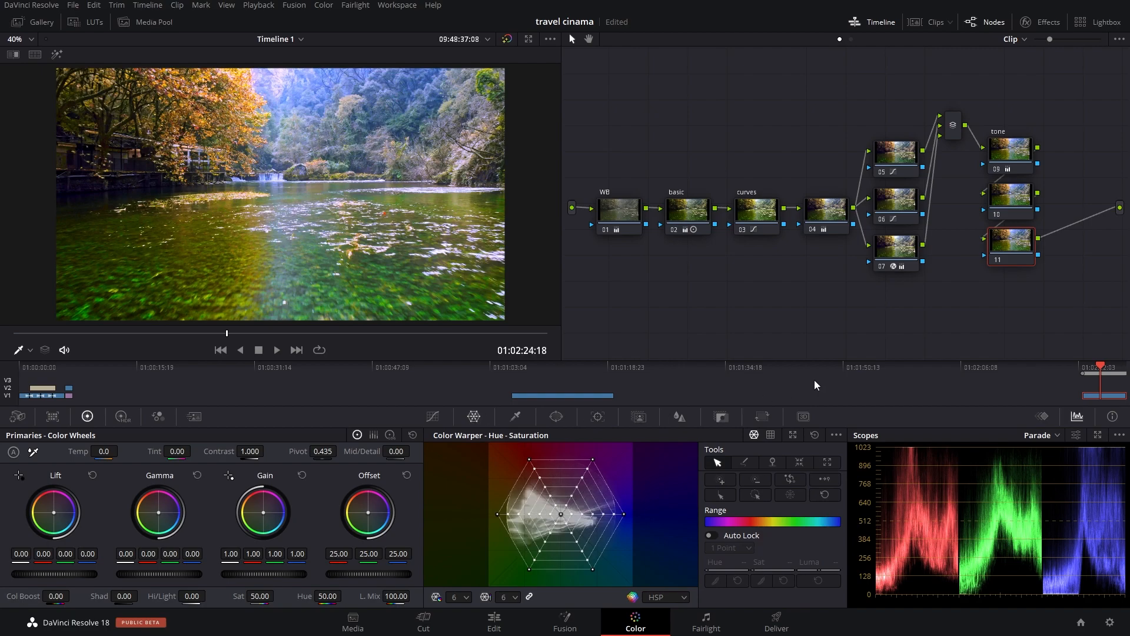
click(515, 597)
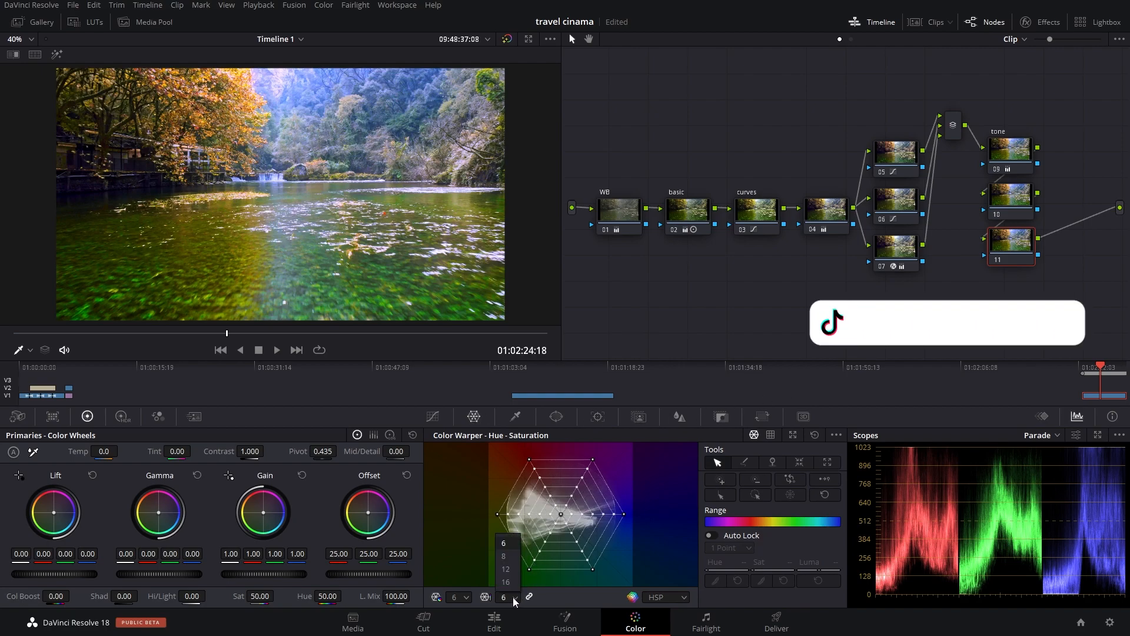
click(518, 582)
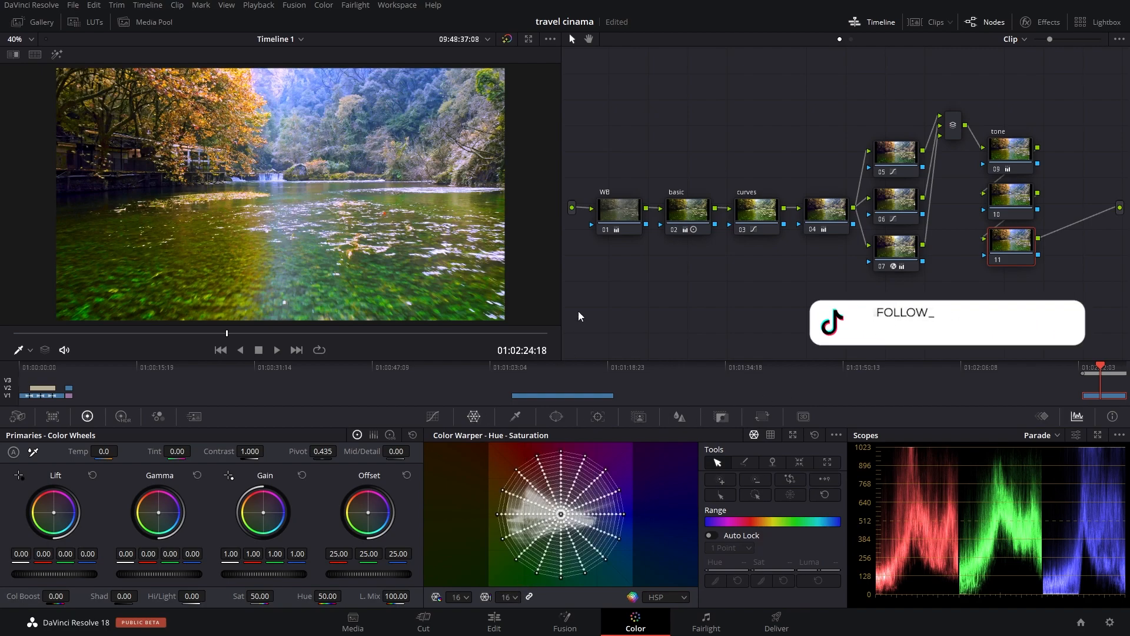
click(560, 514)
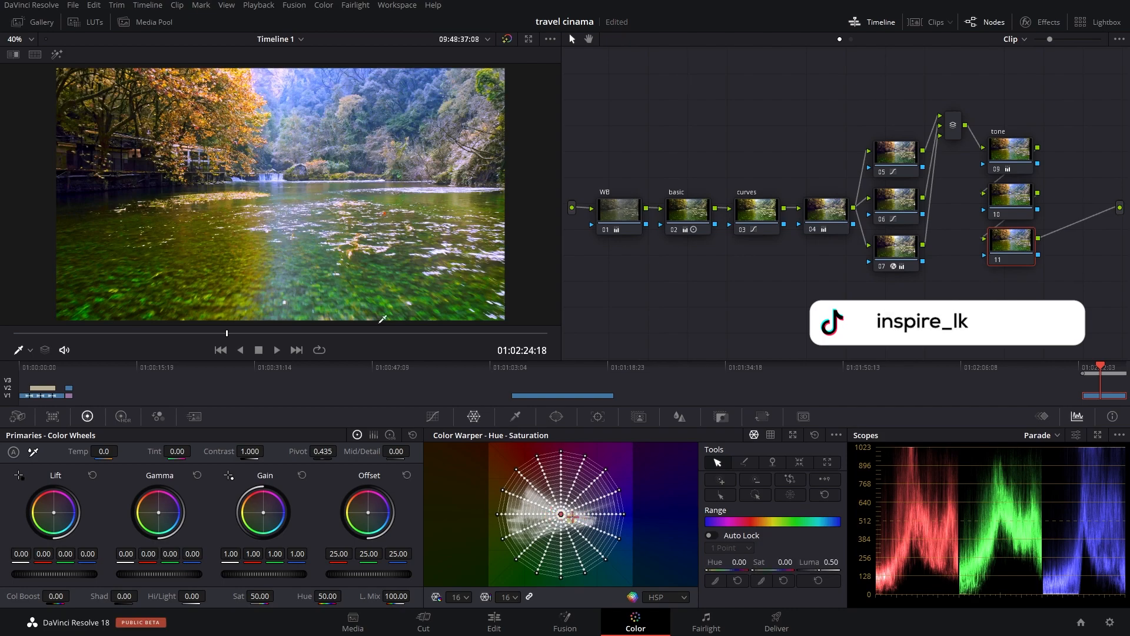
mouse_move(560, 515)
mouse_down()
mouse_move(563, 485)
mouse_move(563, 530)
mouse_move(552, 525)
mouse_move(589, 539)
mouse_move(573, 524)
mouse_up()
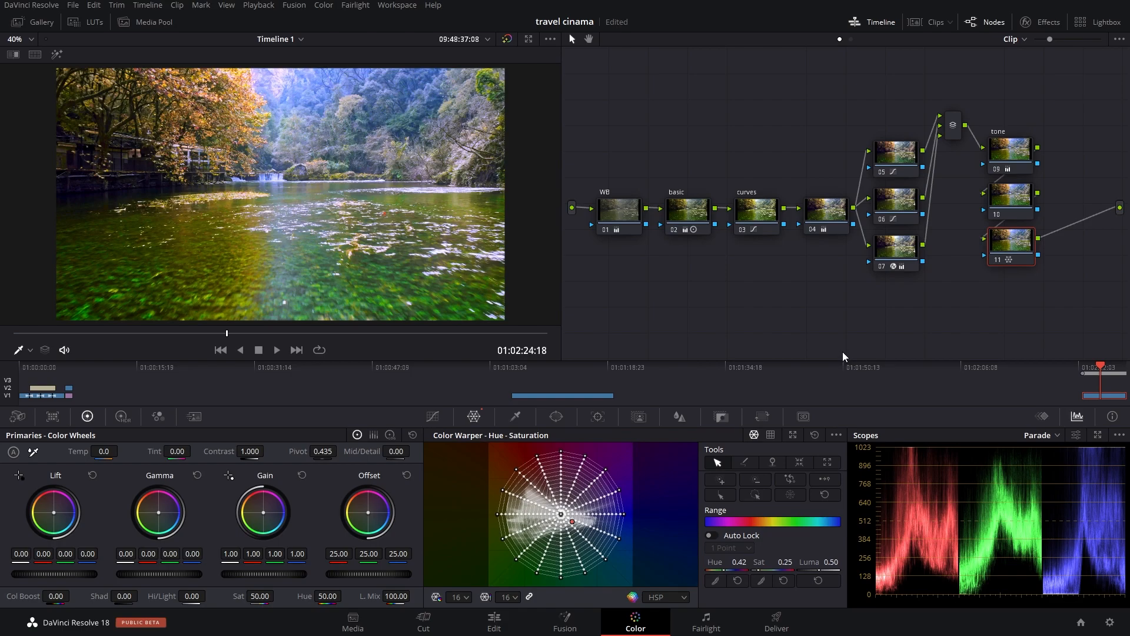
Step: Compare the image with node 11's colour warp disabled and enabled, and return the playhead to 01:02:23:05
key(ctrl+d)
key(ctrl+d)
key(ctrl+d)
key(ctrl+d)
key(ctrl+d)
key(ctrl+d)
drag(223, 335, 87, 351)
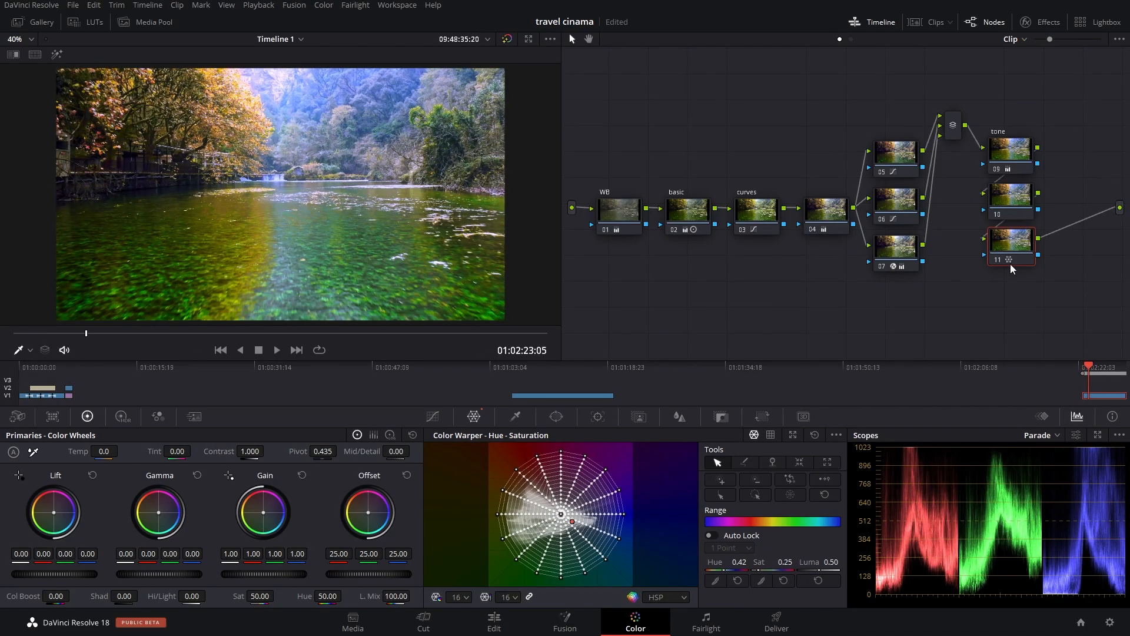
Step: Add a serial node after node 11, and arrange it beside the repositioned column of tone, 10 and 11 nodes
key(alt+s)
drag(1080, 236, 1074, 204)
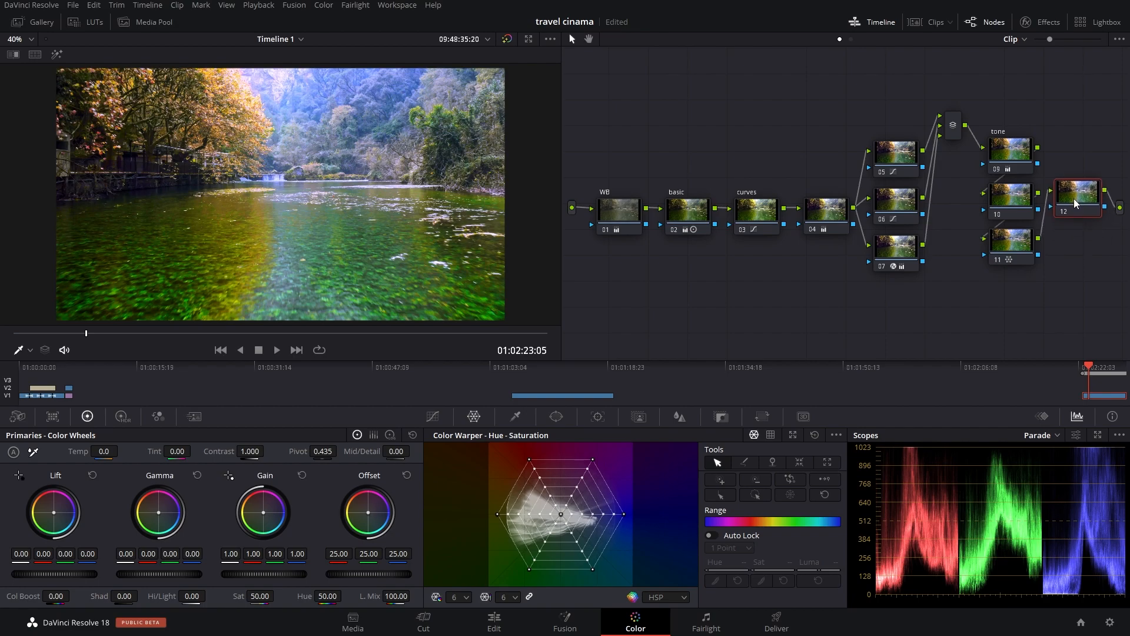
drag(1037, 116, 974, 274)
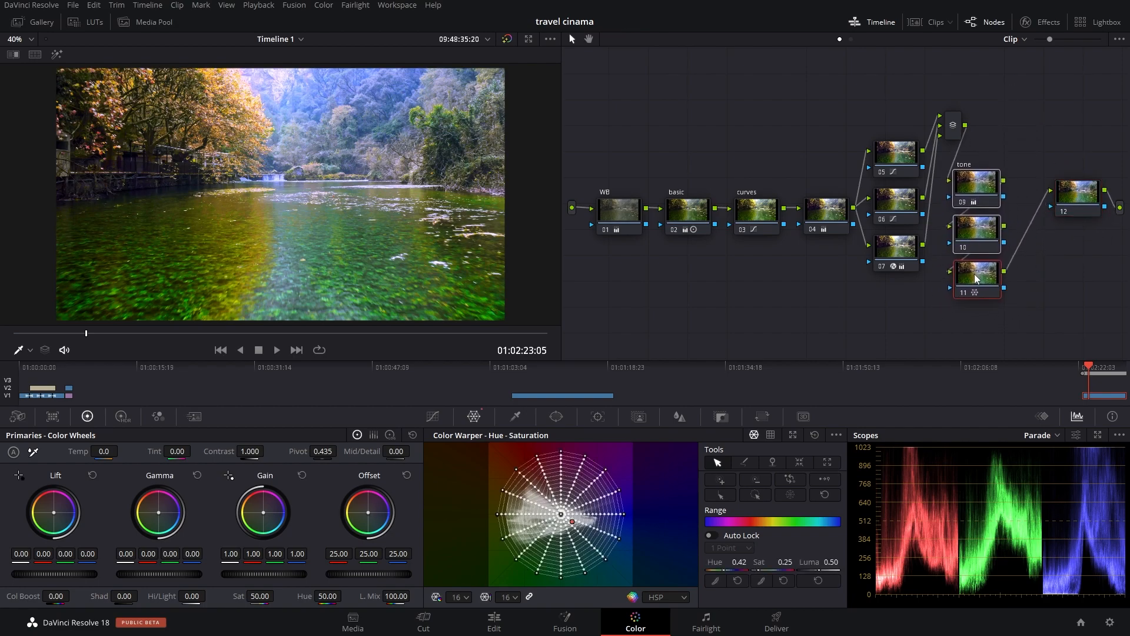
drag(1078, 215, 1064, 205)
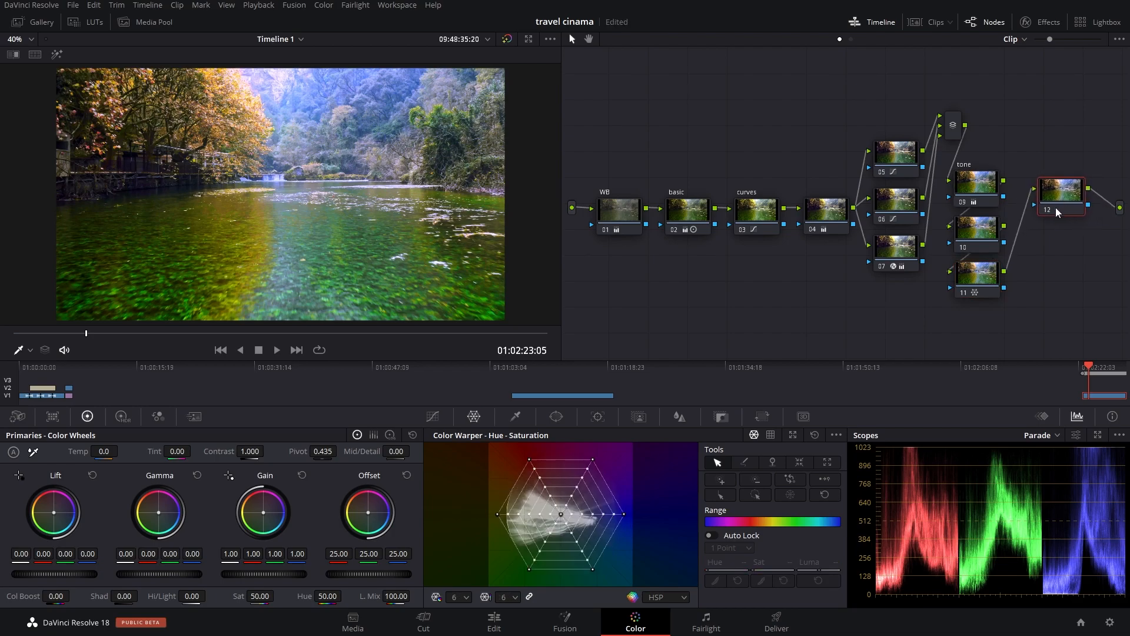
Step: Add a circular window to node 12, stretched horizontally to Aspect 82.00 with Soft 1 at 11.64
click(555, 416)
click(454, 513)
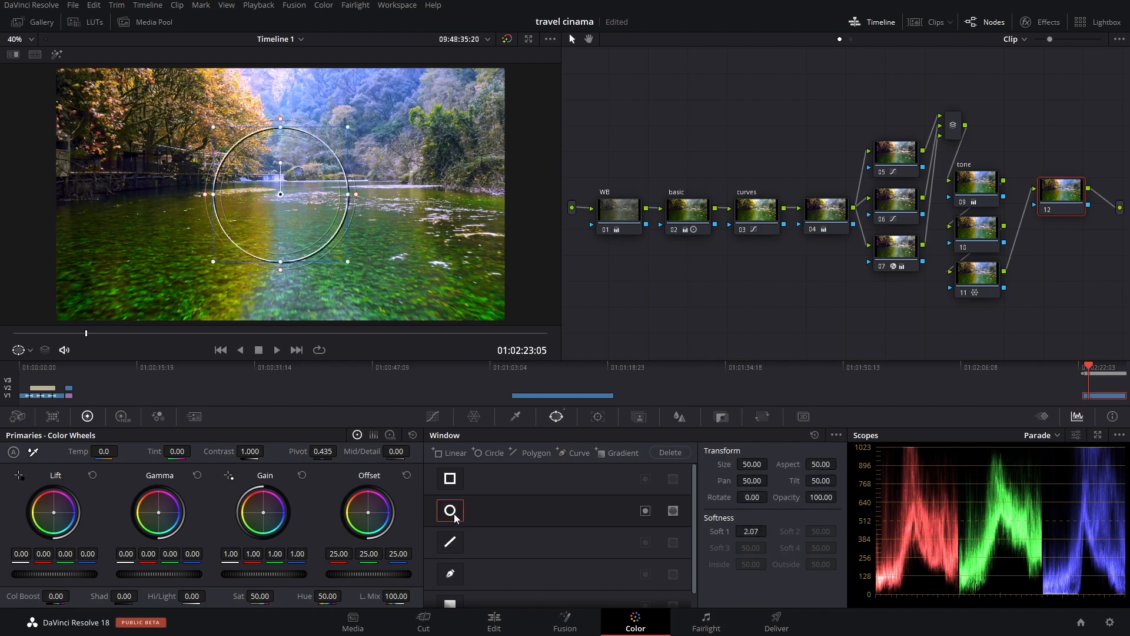
drag(350, 197, 470, 196)
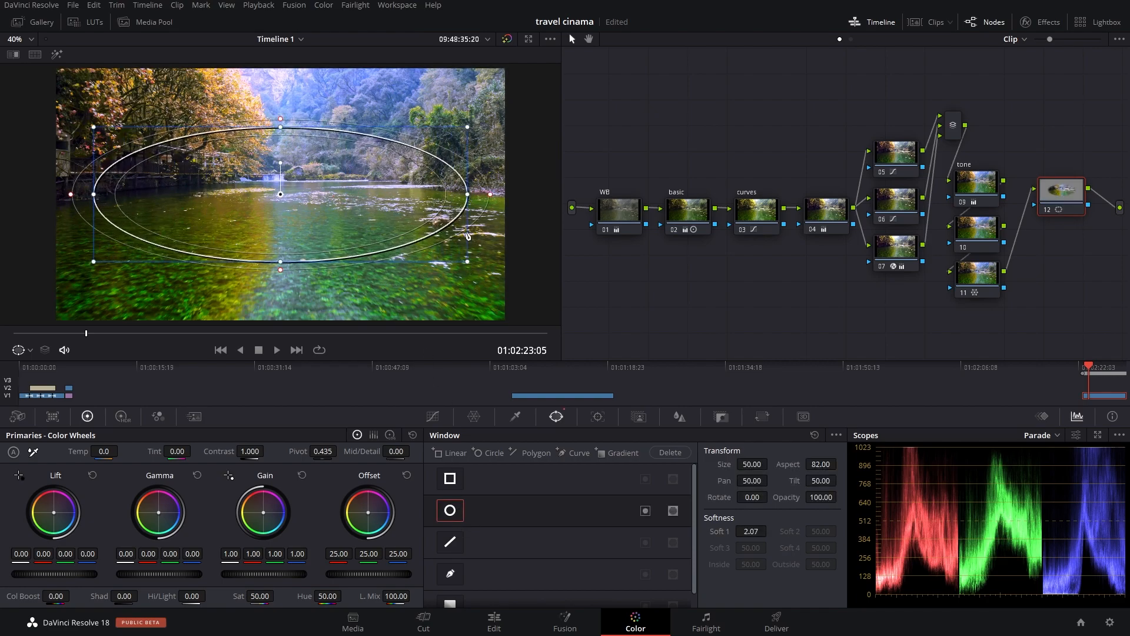
drag(284, 271, 298, 308)
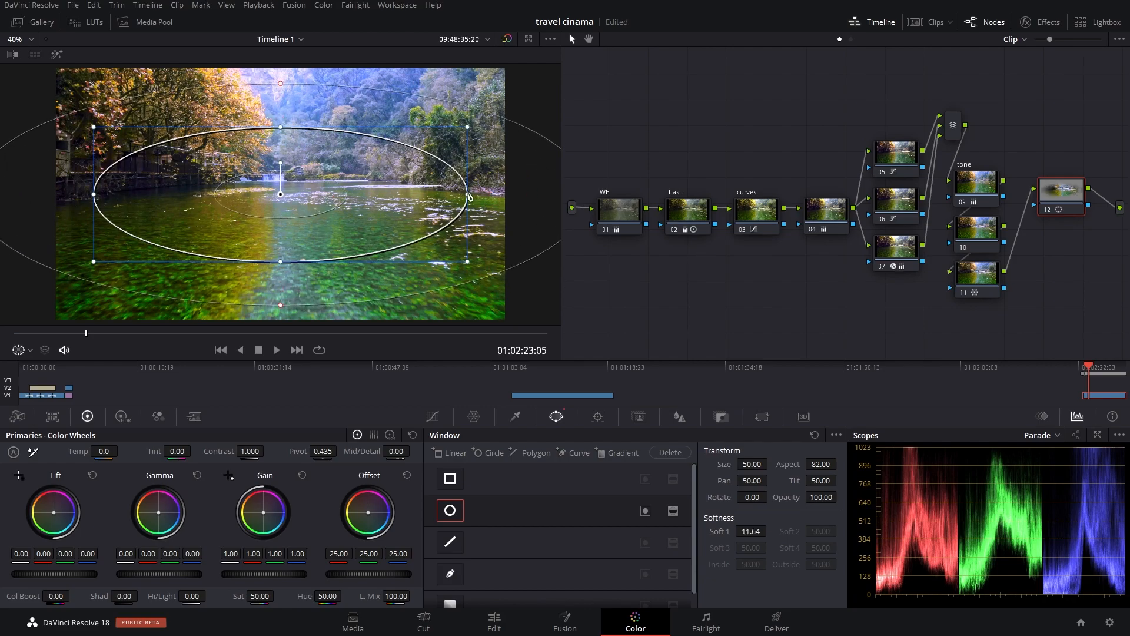
Step: Enlarge node 12's circular window and raise it over the river and treeline, to Size 54.34, Aspect 77.96, Pan 49.95 and Tilt 51.66
drag(470, 197, 487, 196)
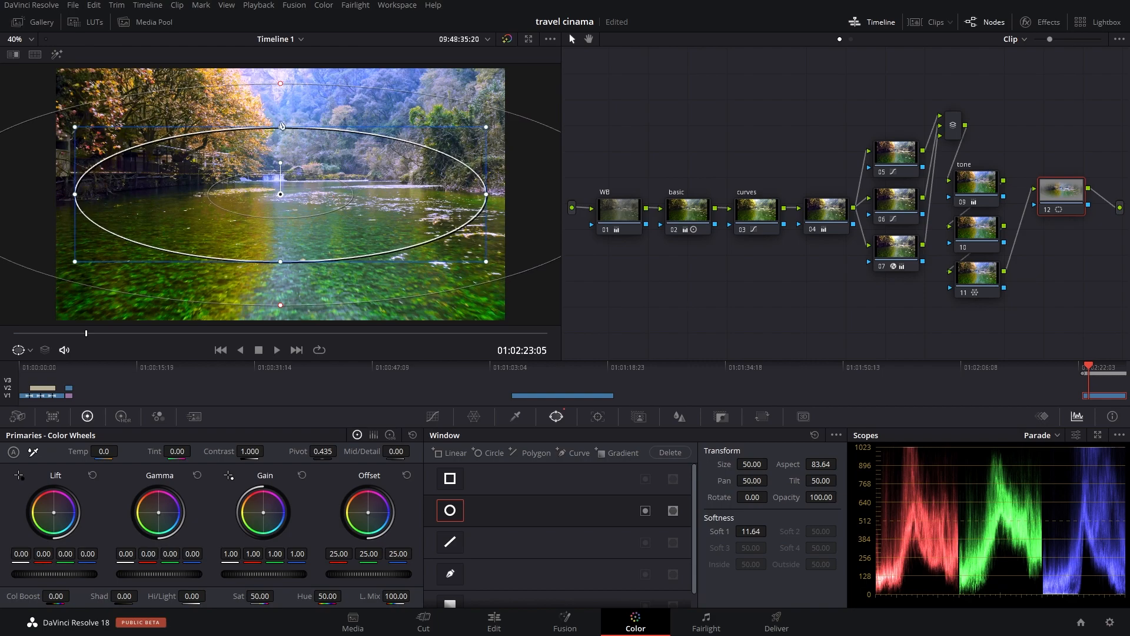
drag(281, 129, 281, 103)
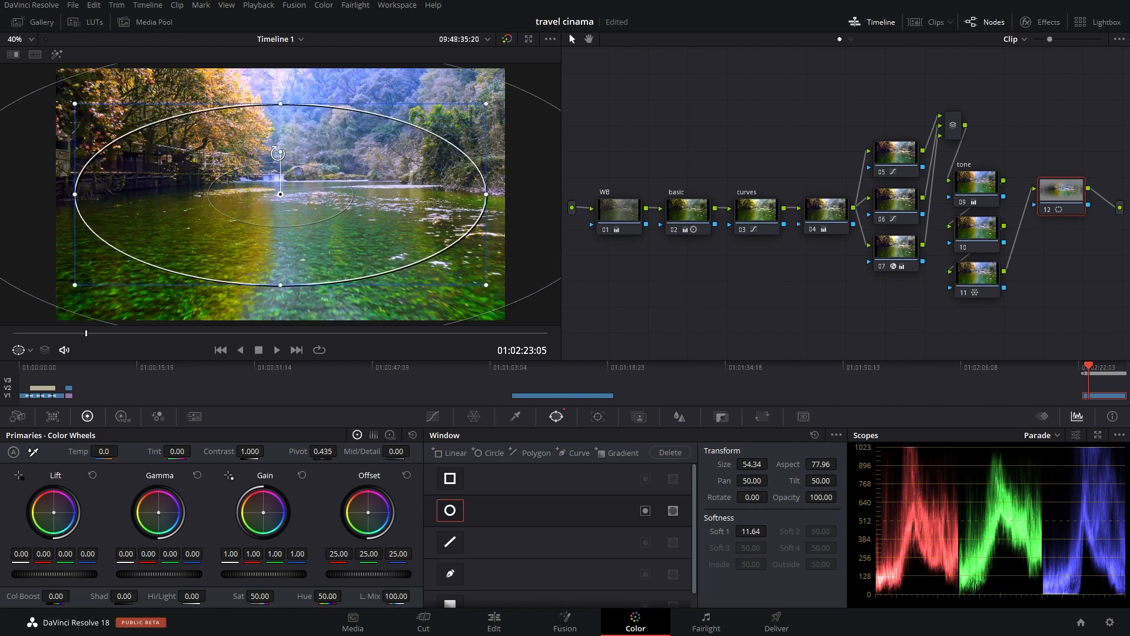
drag(281, 191, 280, 162)
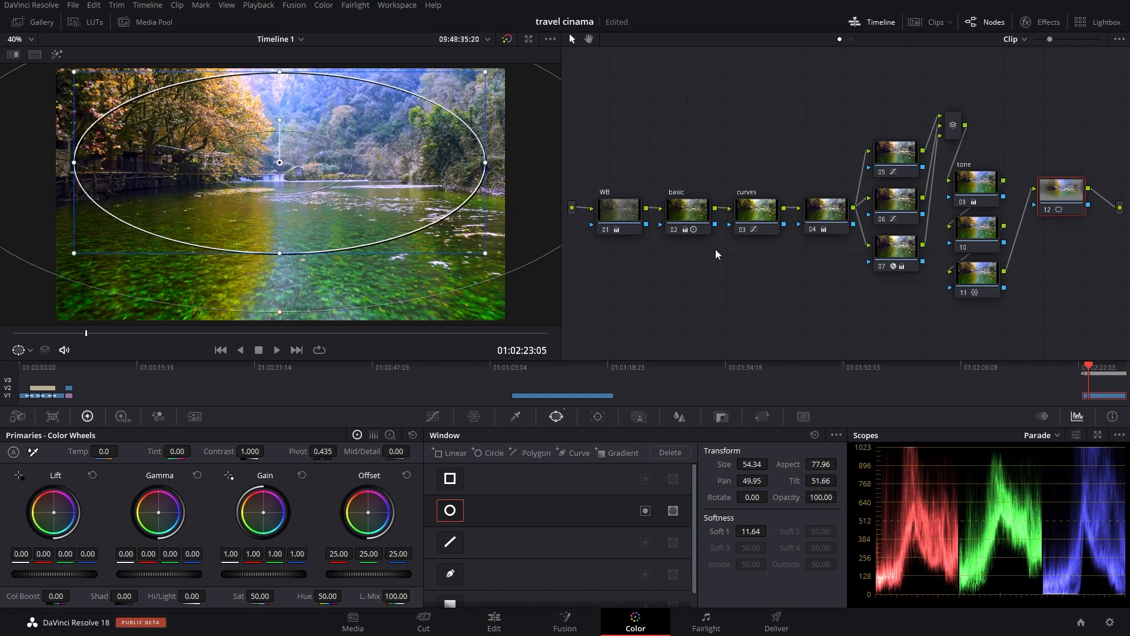
Step: Invert node 12's circular window and widen it to Size 55.87, Aspect 78.57, positioned at Pan 49.89 and Tilt 51.81
click(645, 510)
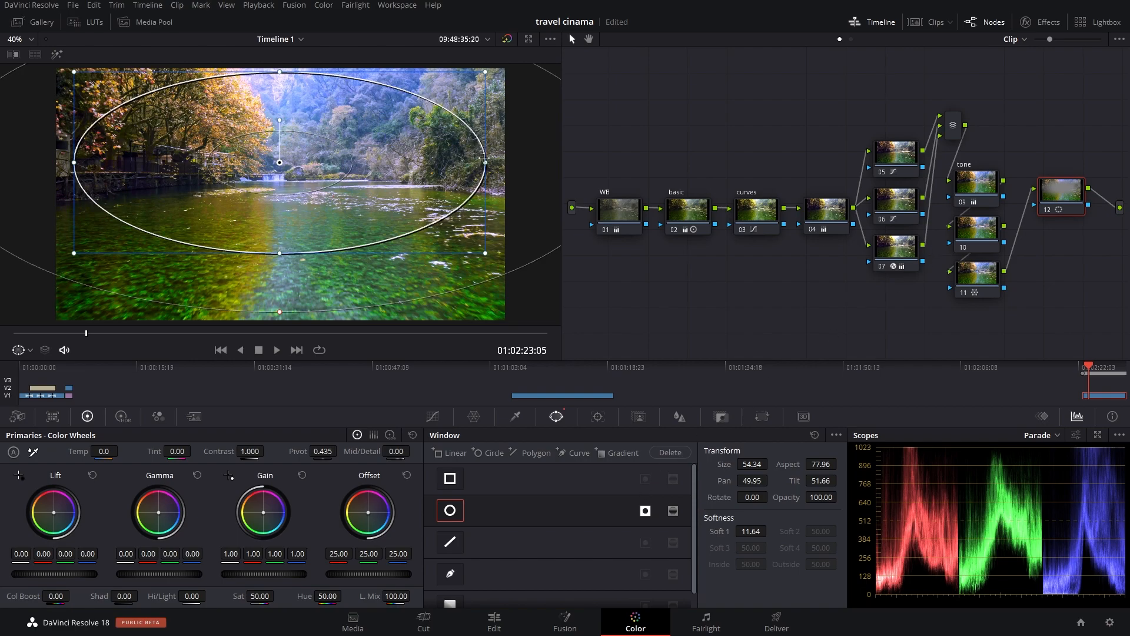
drag(488, 166, 510, 163)
drag(281, 73, 280, 64)
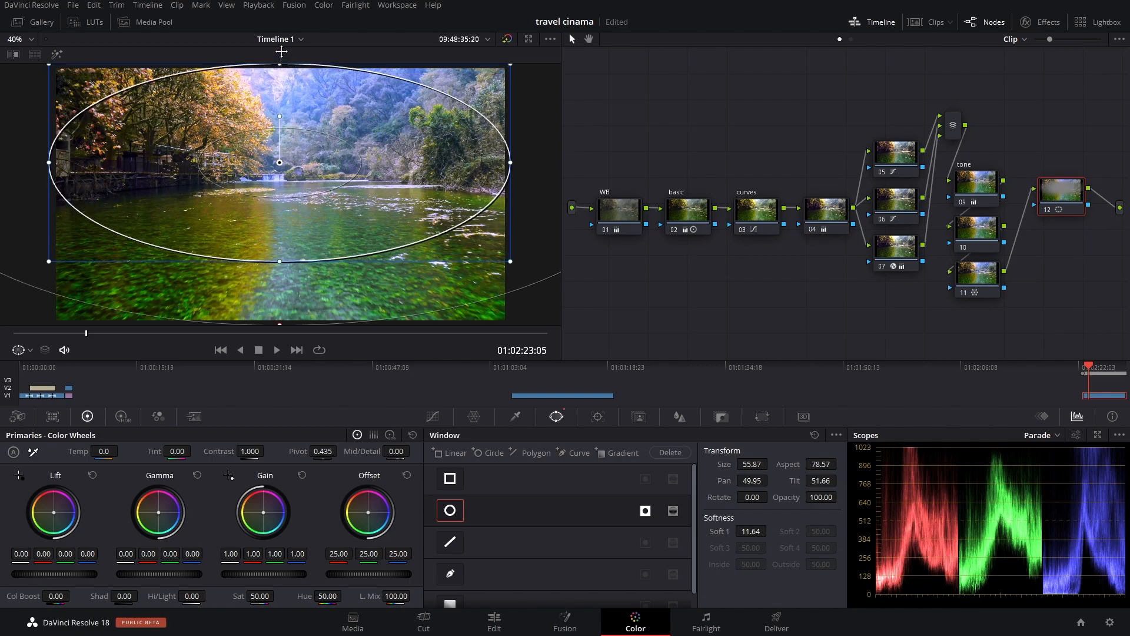
mouse_move(276, 159)
mouse_down()
mouse_move(282, 150)
mouse_move(278, 159)
mouse_up()
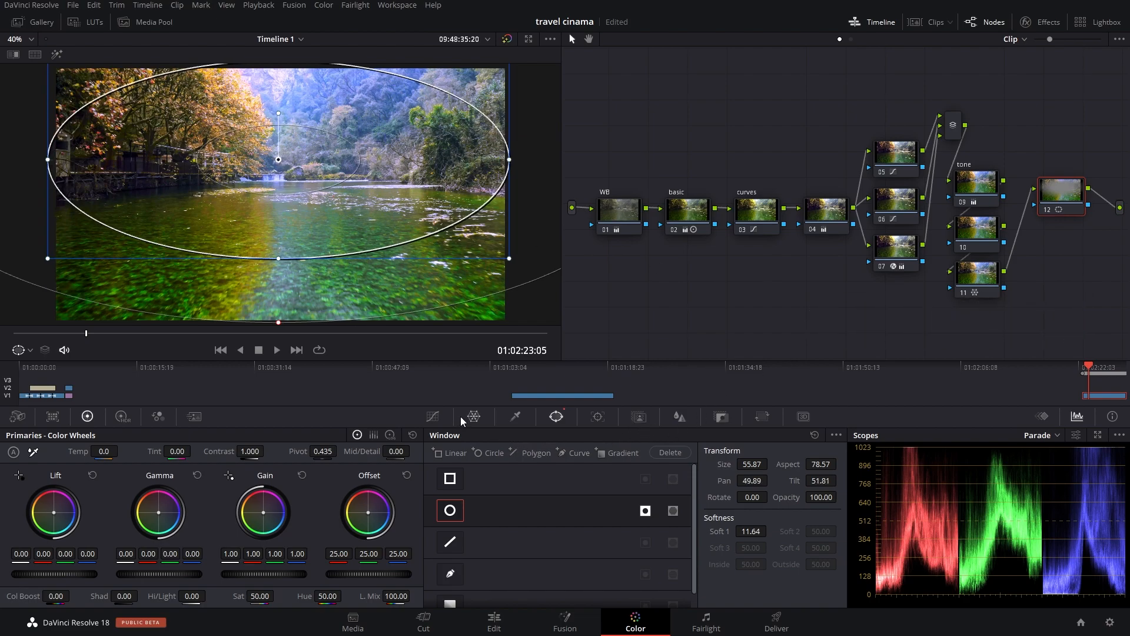
Step: In node 12's custom curve, add a shadow point and pull it slightly below the diagonal to darken the area outside the ellipse
click(436, 418)
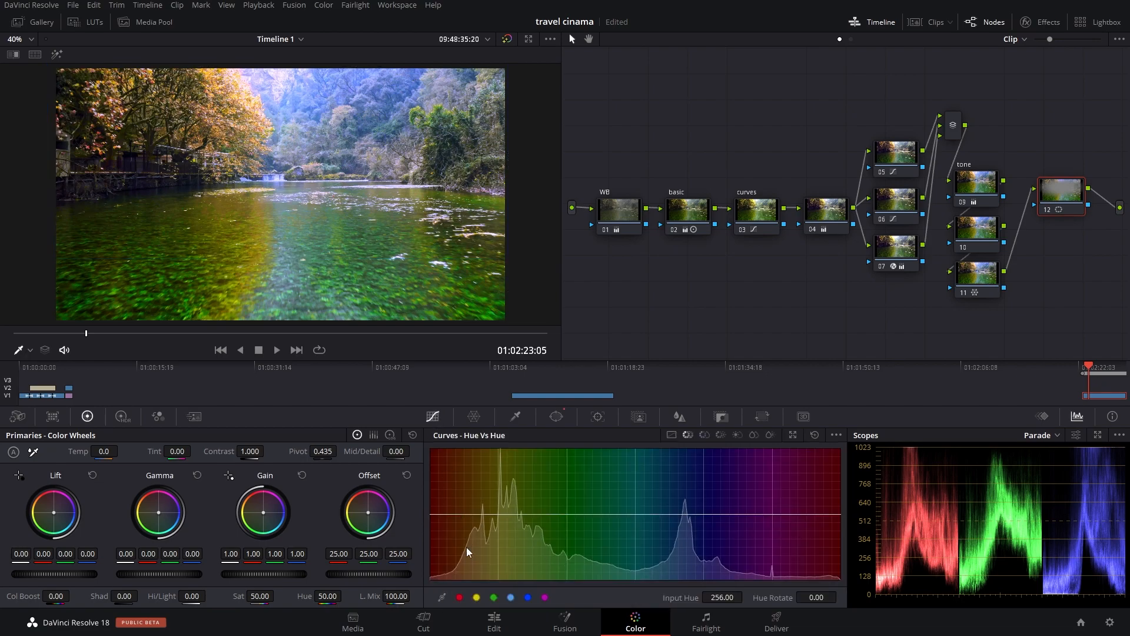
click(670, 435)
drag(462, 576, 474, 584)
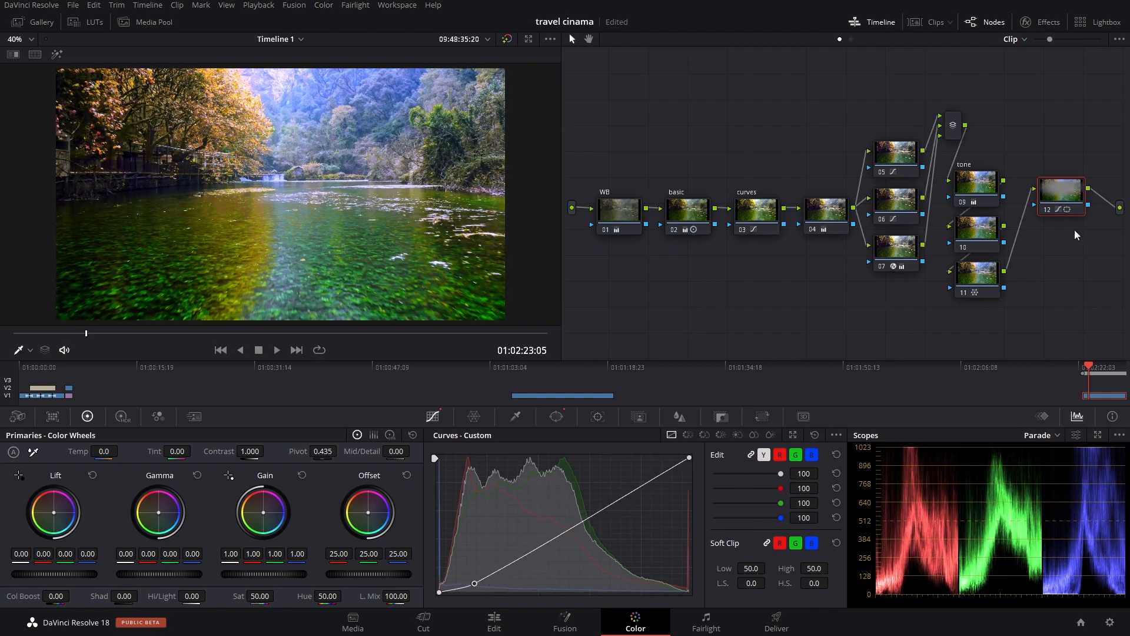
Step: Compare the image with the whole grade bypassed and restored, and with node 12 disabled and enabled
key(shift+d)
key(shift+d)
key(ctrl+d)
key(ctrl+d)
key(ctrl+d)
key(ctrl+d)
key(ctrl+d)
key(ctrl+d)
Step: Shift node 12's shadow curve point slightly closer to the black point, and move the playhead to 01:02:24:03
mouse_move(475, 583)
mouse_down()
mouse_move(459, 570)
mouse_move(467, 588)
mouse_up()
drag(100, 334, 170, 336)
Step: In the tone node, set Gain to 1.00, 0.98, 0.95, 1.53, Gamma to 0.00, -0.01, 0.01, -0.06 and Lift to -0.01, -0.01, -0.00, -0.14
click(982, 187)
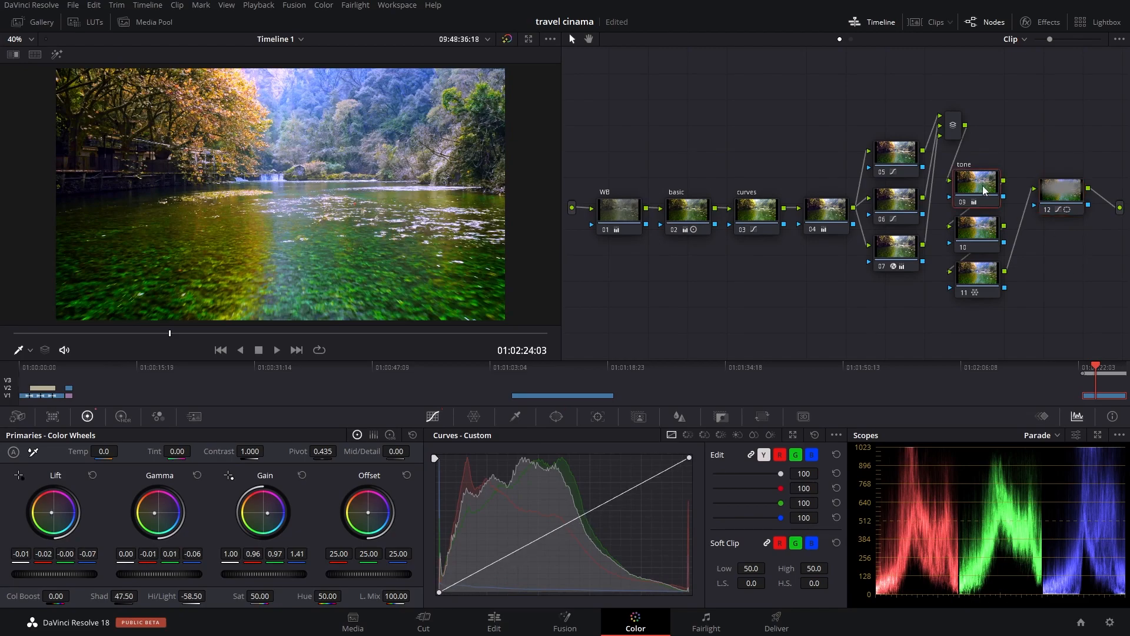
drag(267, 512, 268, 513)
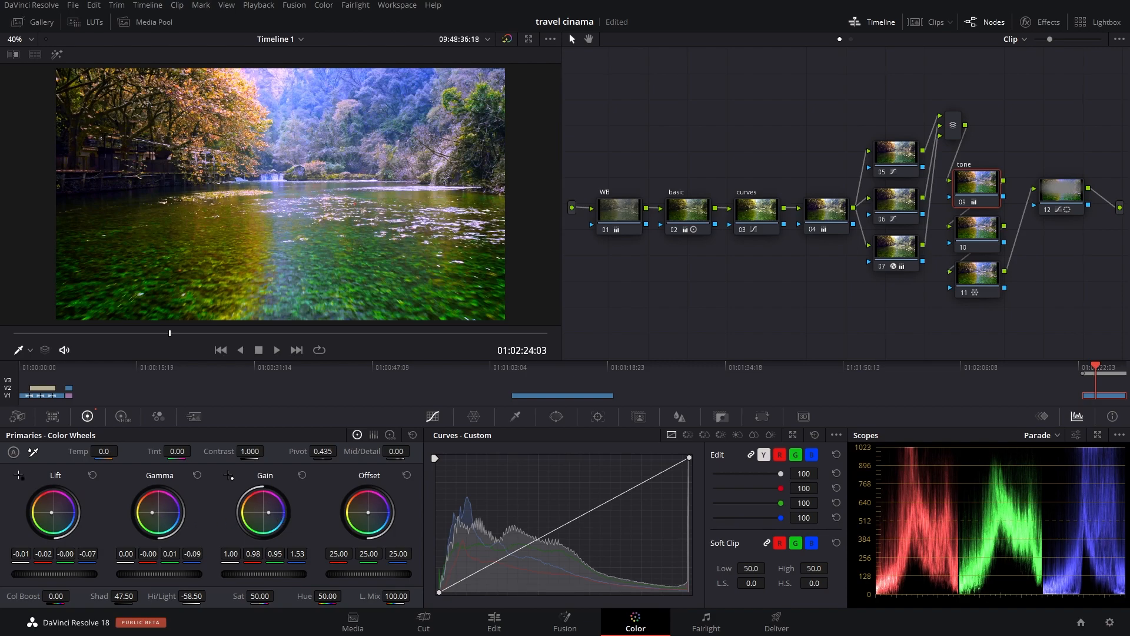
drag(151, 512, 213, 512)
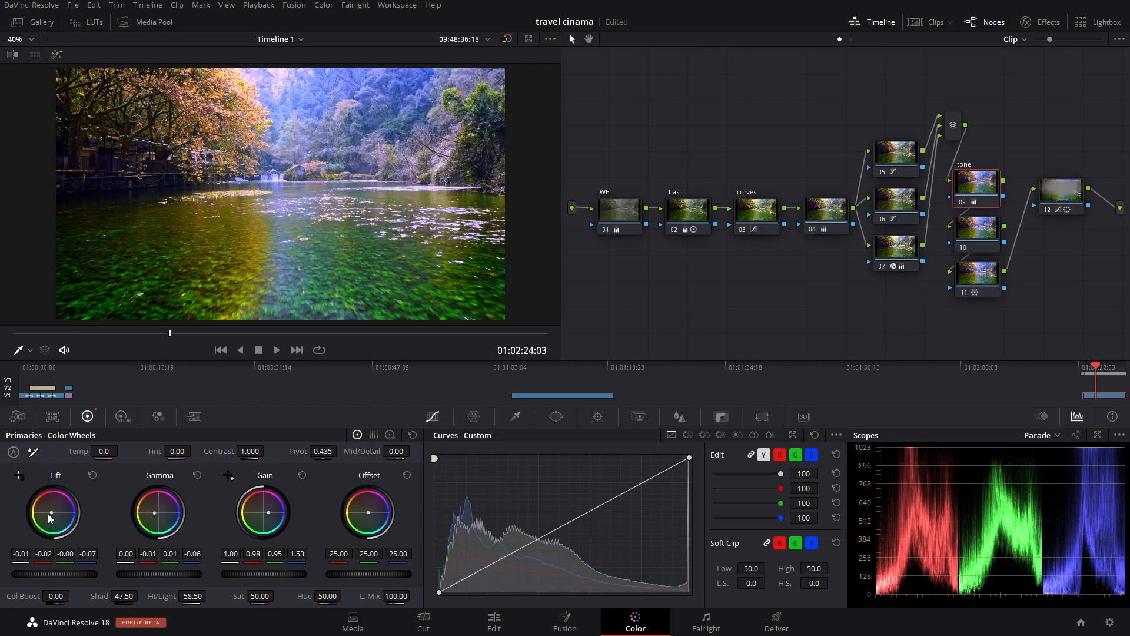
drag(51, 516, 49, 512)
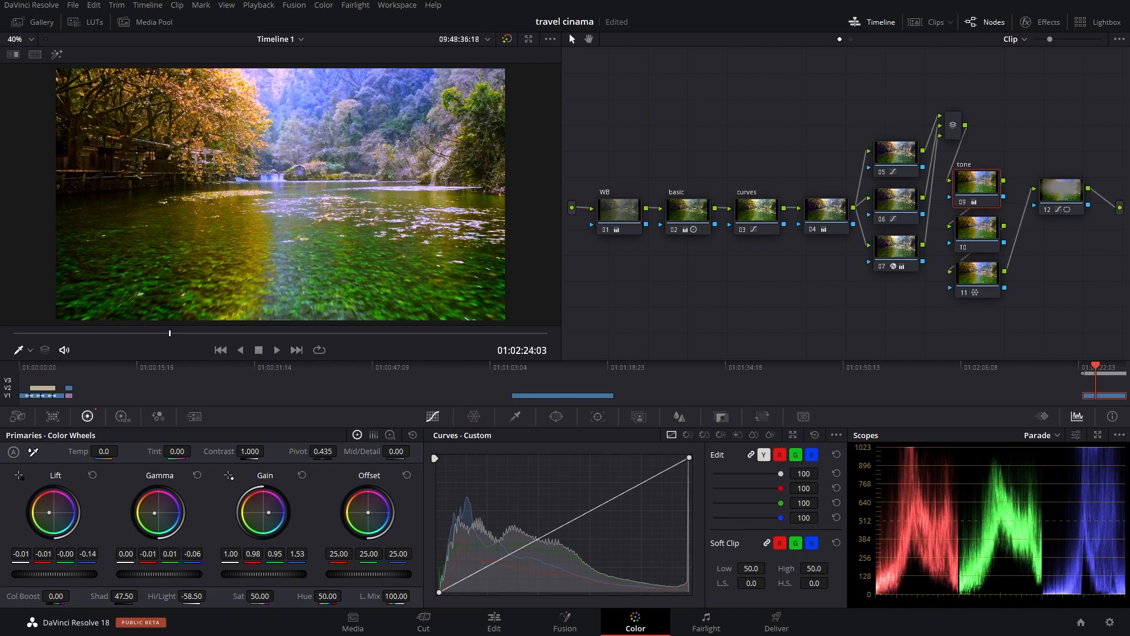
Step: Compare the frame at 01:02:25:04 with all nodes selected and toggled off and on
drag(165, 345, 265, 354)
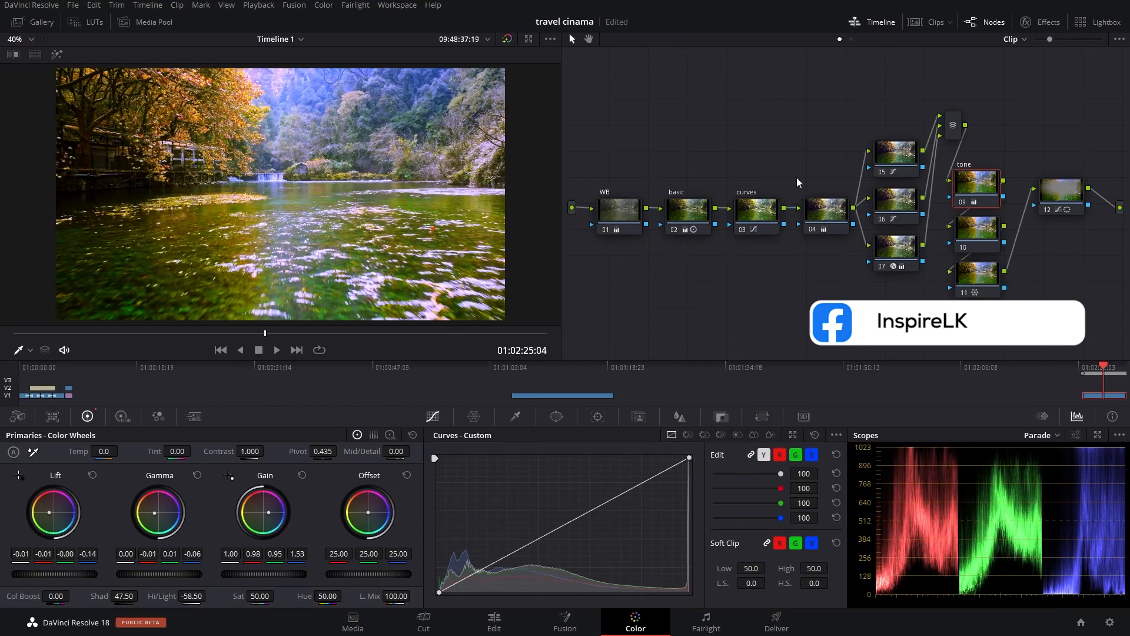
drag(595, 91, 1086, 298)
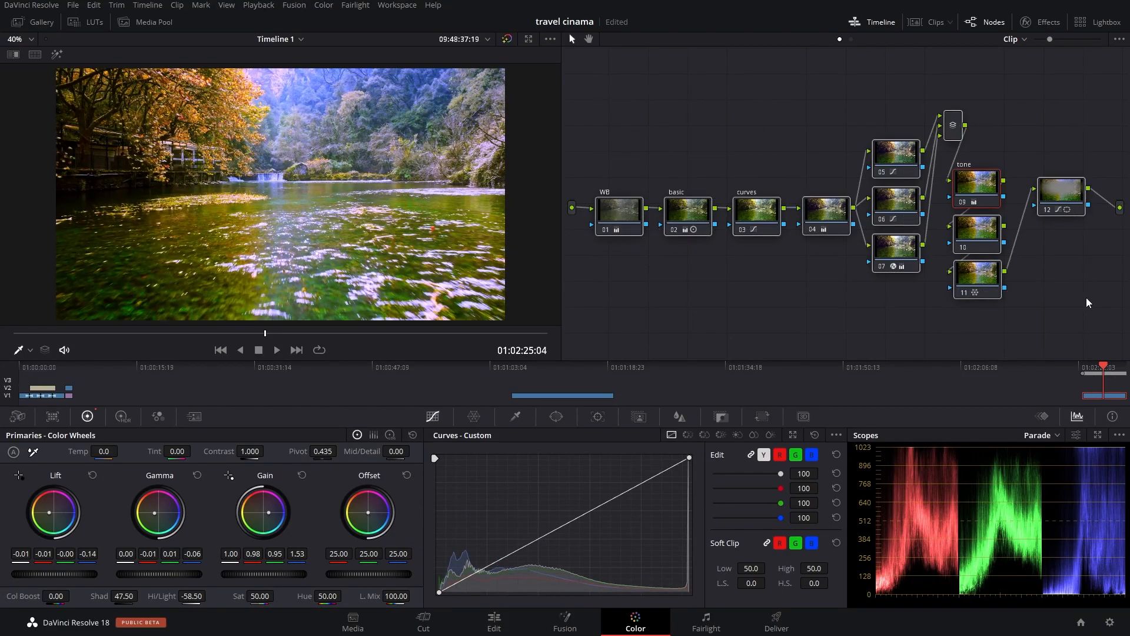
key(ctrl+d)
key(ctrl+d)
key(ctrl+d)
key(ctrl+d)
key(ctrl+d)
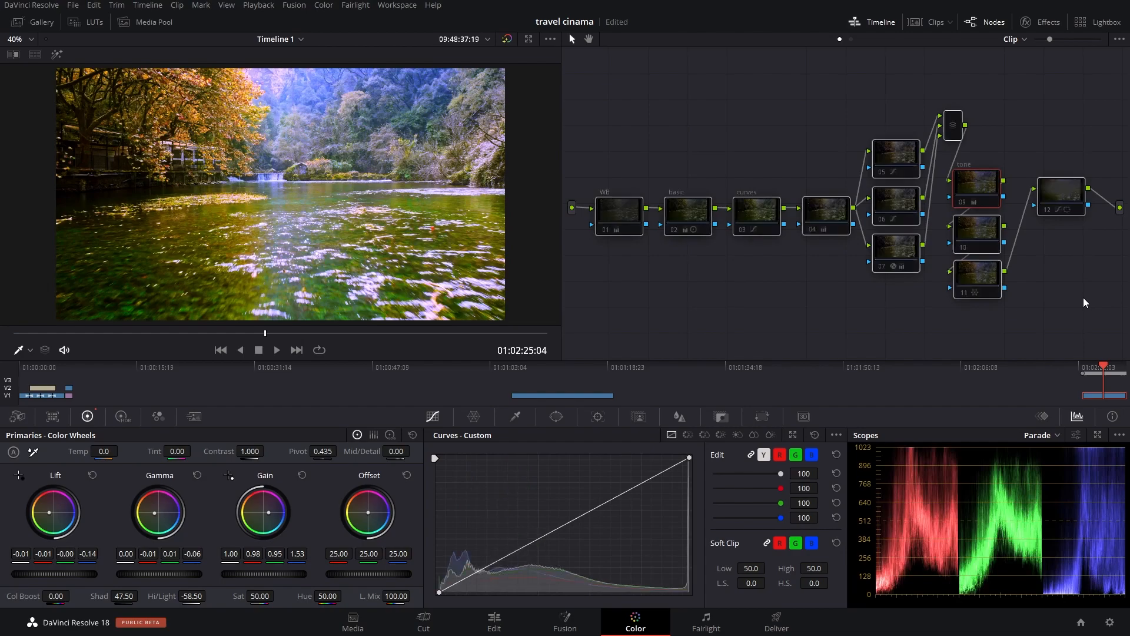
key(ctrl+d)
Step: Arrange node 12 below node 11 in the tone column, and place the mixer between the three parallel nodes and that column
drag(1071, 209, 975, 306)
click(825, 306)
drag(999, 91, 1025, 246)
drag(959, 114, 963, 189)
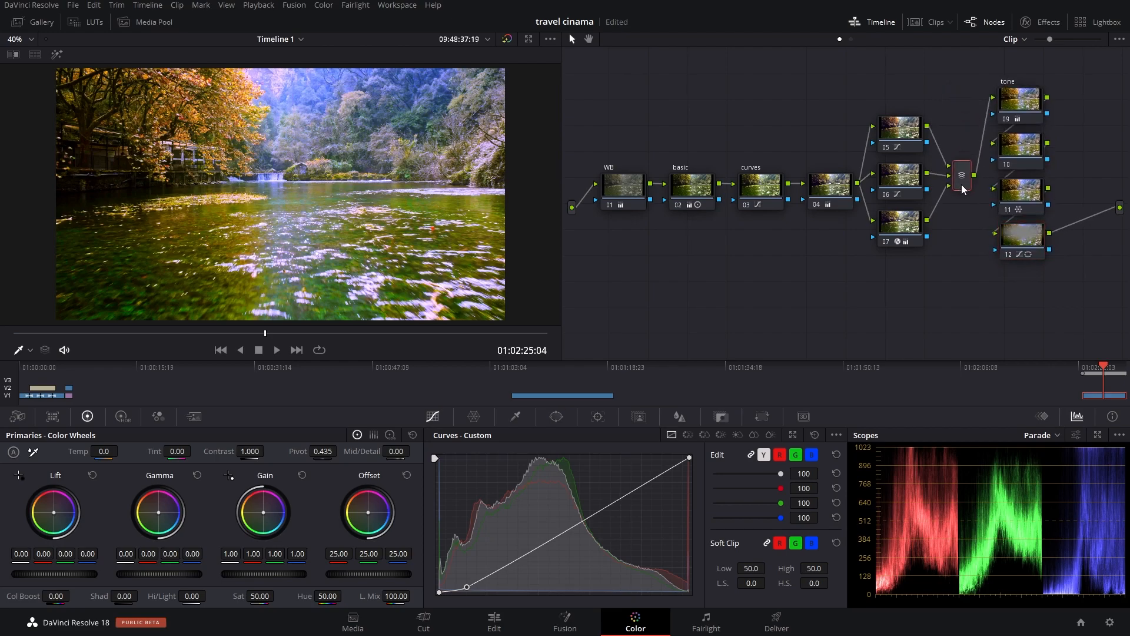
drag(1075, 75, 1024, 256)
click(980, 325)
Step: Compare the ungraded and graded image by repeatedly bypassing and restoring the whole grade
drag(596, 139, 1064, 271)
key(shift+d)
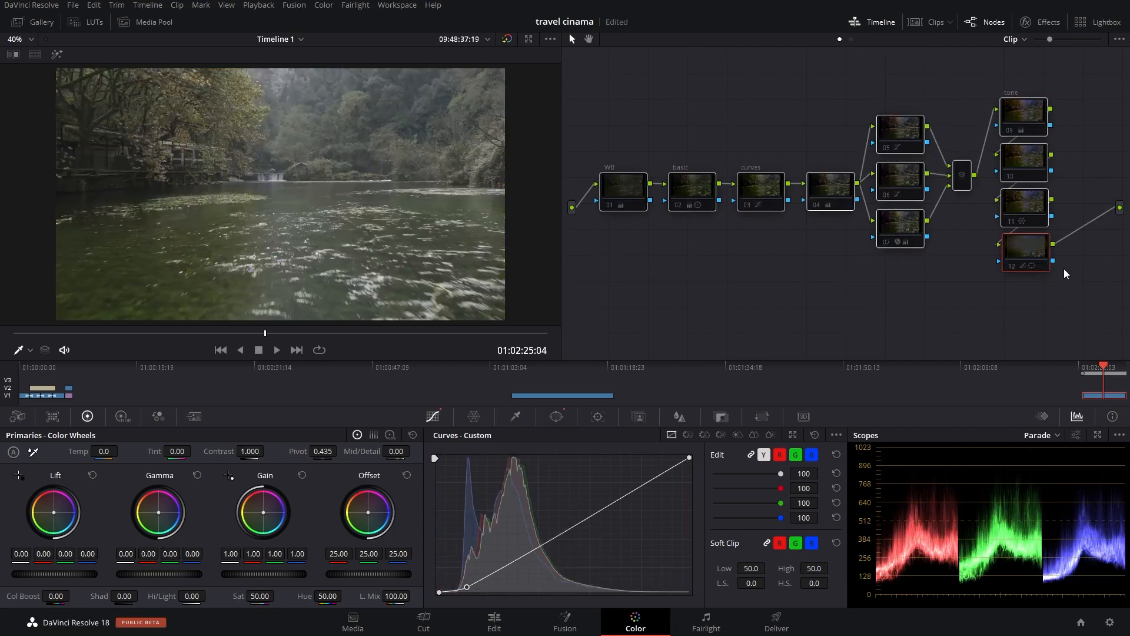
key(shift+d)
key(shift+d)
key(shift+d)
key(shift+d)
key(shift+d)
key(shift+d)
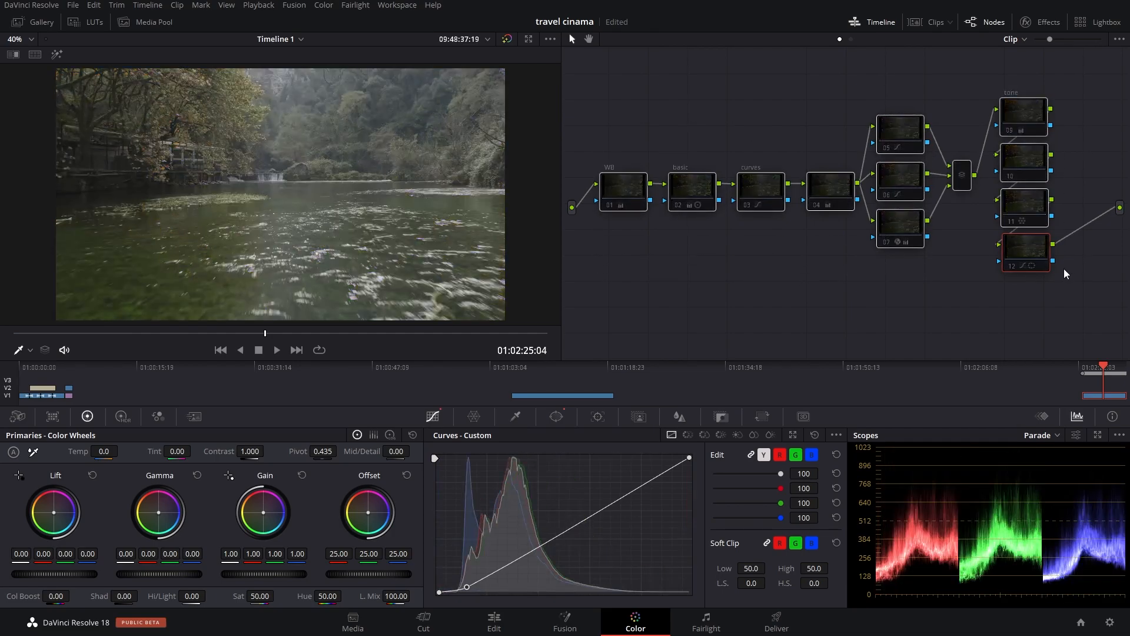
key(shift+d)
click(747, 109)
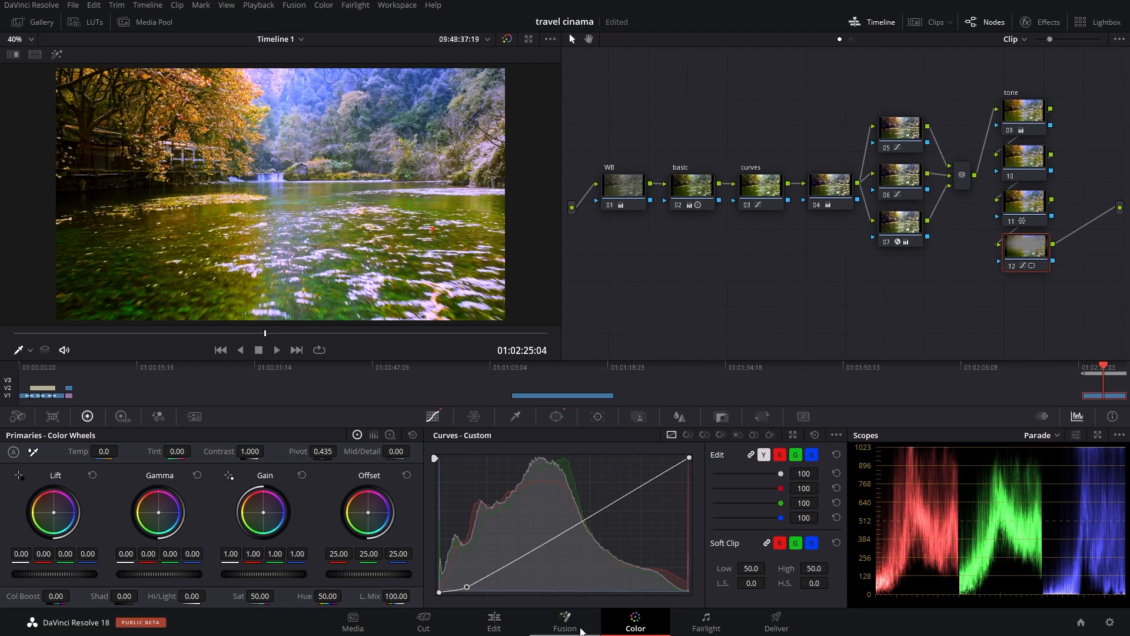
Step: View the graded dji_mavic_2_pro.mov clip on the Edit page, and return to the Color page
click(507, 629)
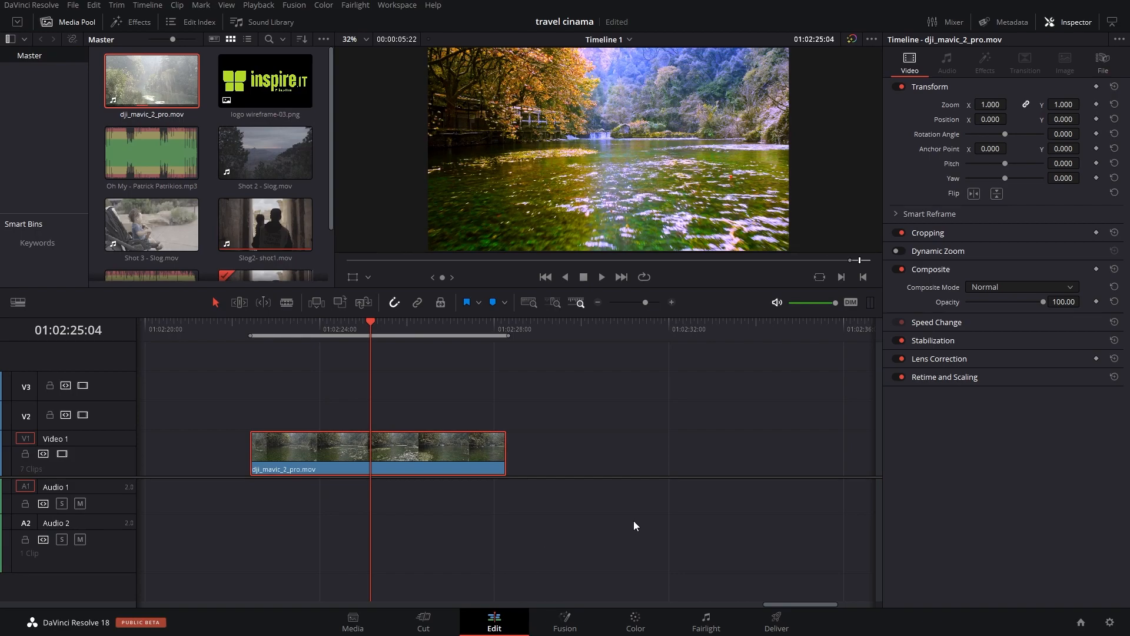
click(634, 622)
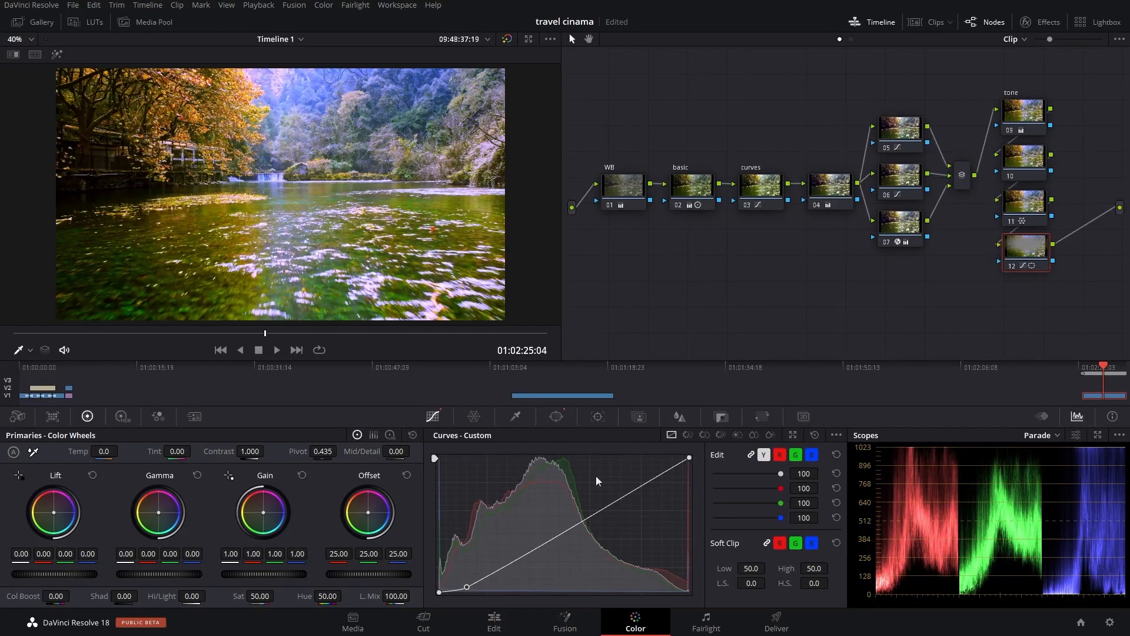